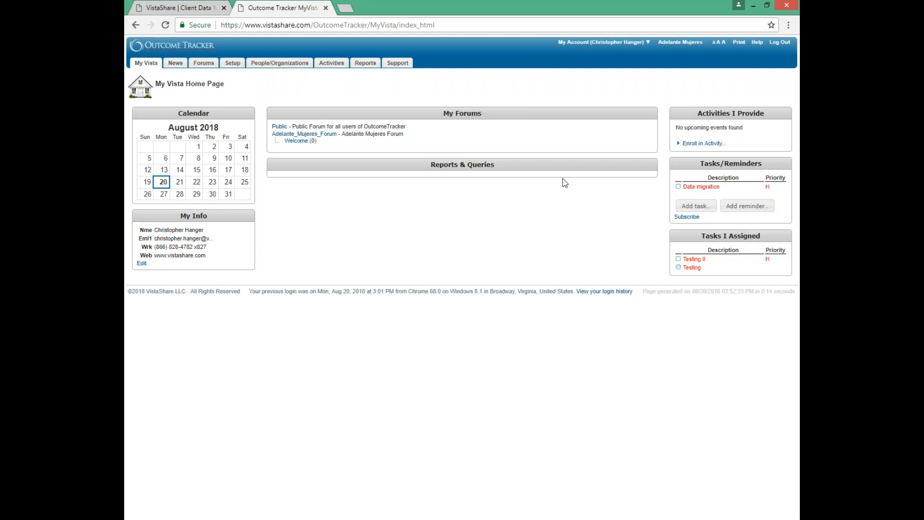
Open the people and organizations list and clear the text in its name search filter
left_click(279, 67)
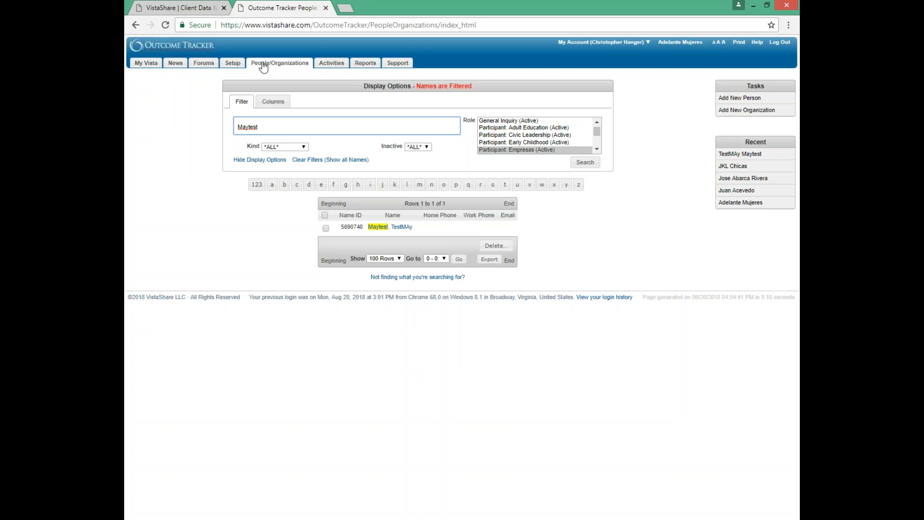
left_click_drag(282, 124, 212, 116)
key("Escape")
key("BackSpace")
left_click_drag(364, 86, 412, 85)
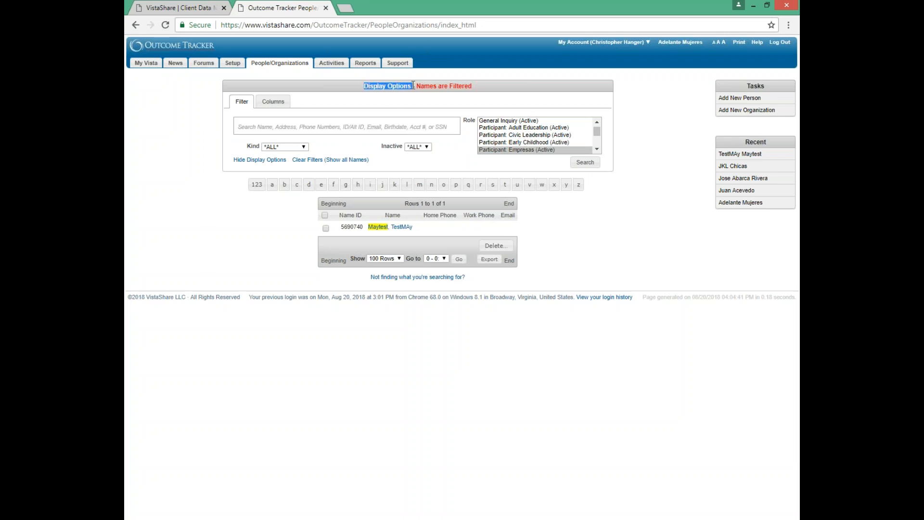
Filter the people list by the role Participant: Adult Education (Active)
left_click(597, 129)
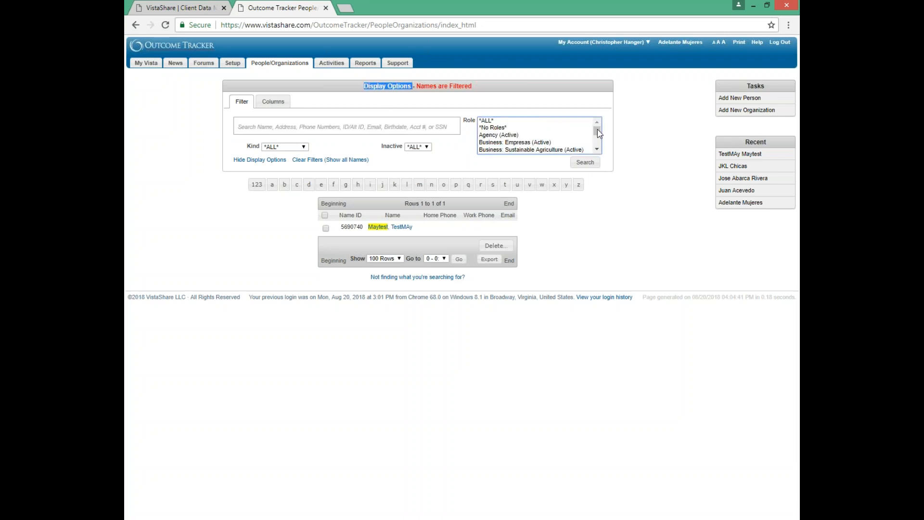
left_click(447, 147)
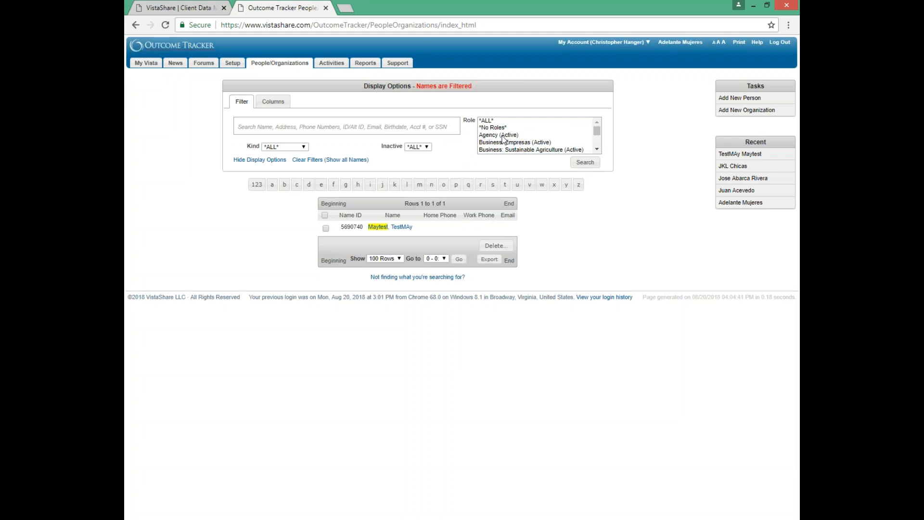
left_click(597, 149)
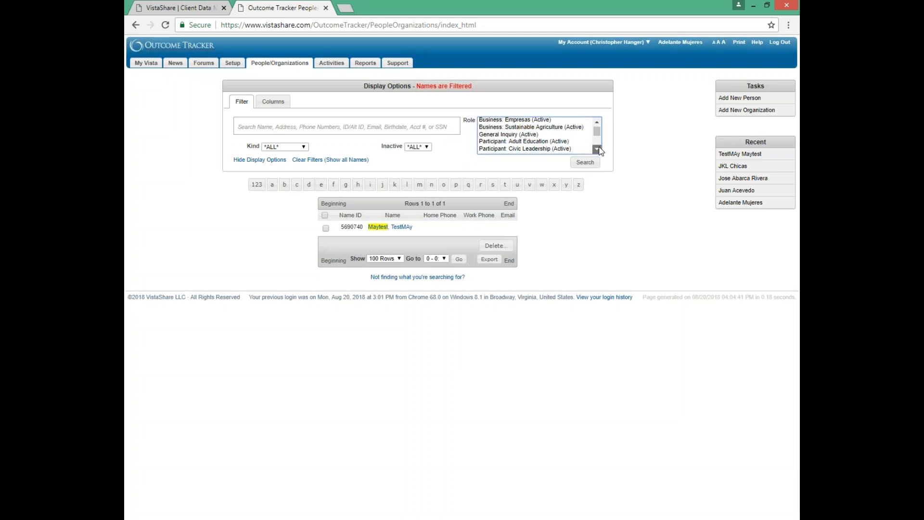
left_click(598, 148)
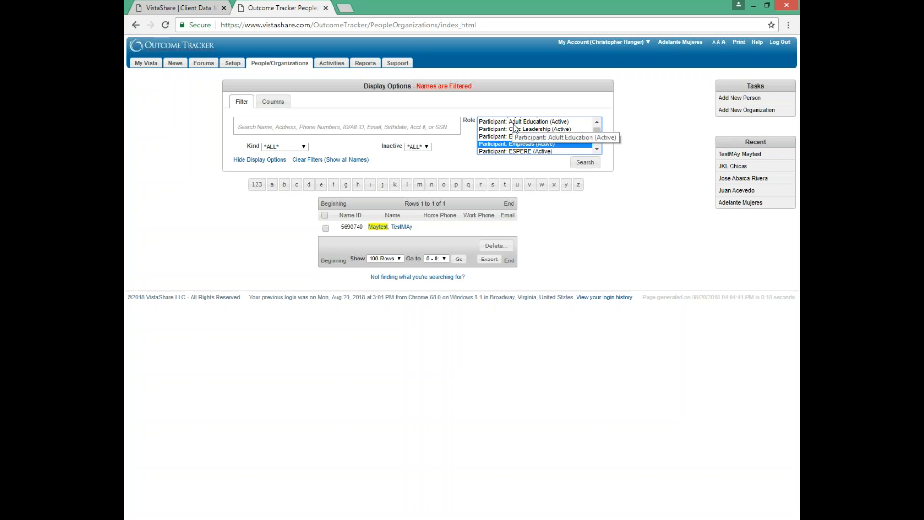
scroll(524, 140, "up", 5)
scroll(539, 151, "down", 5)
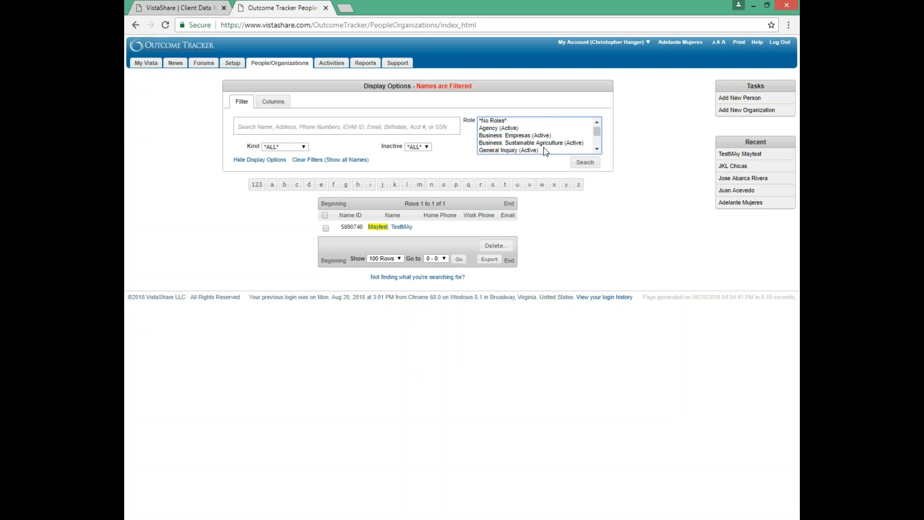
scroll(547, 150, "up", 5)
scroll(591, 148, "down", 2)
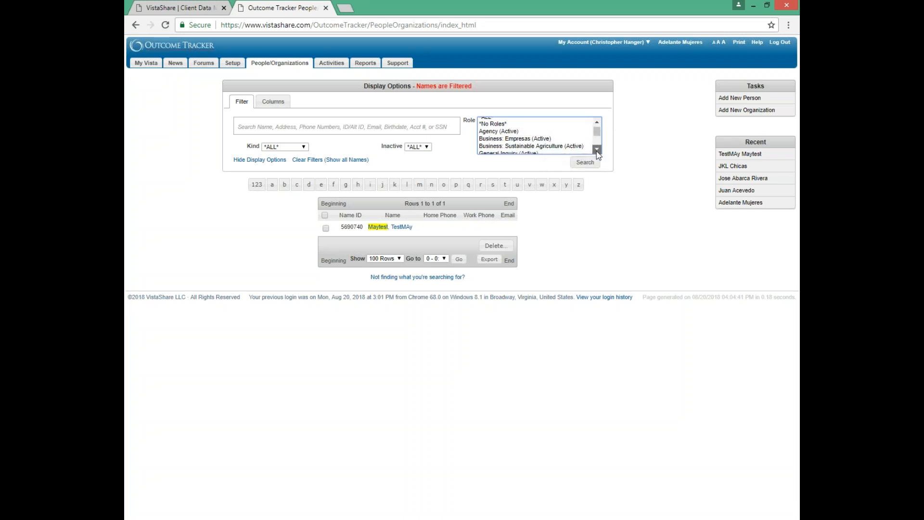
left_click(589, 142)
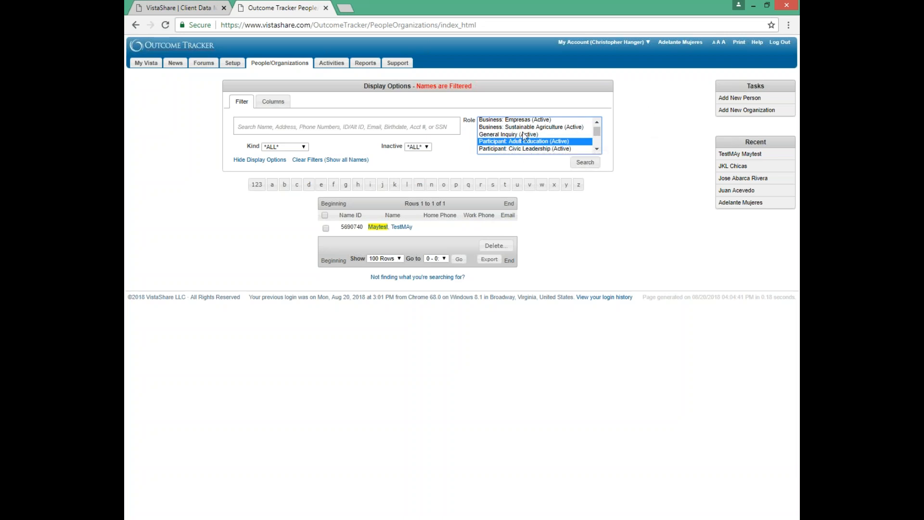
left_click(589, 162)
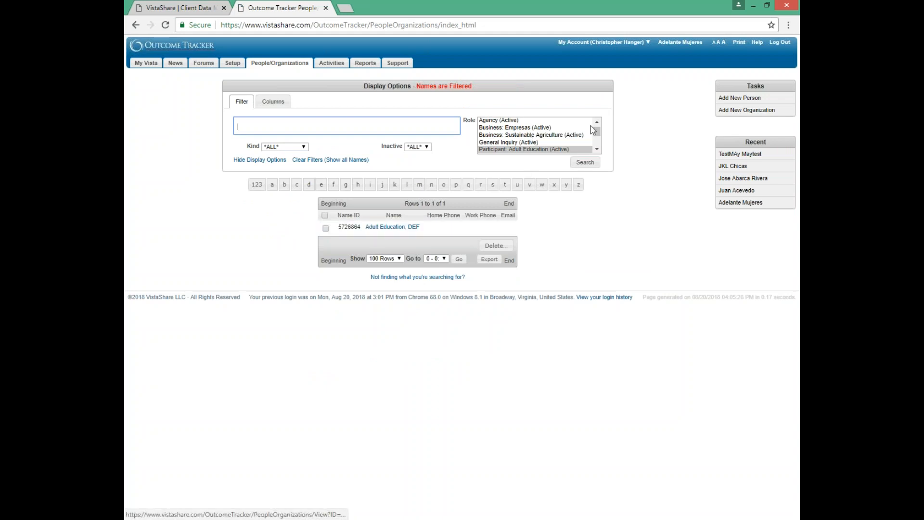
Filter the people list by the role Participant: Civic Leadership (Active)
left_click(596, 149)
left_click(597, 149)
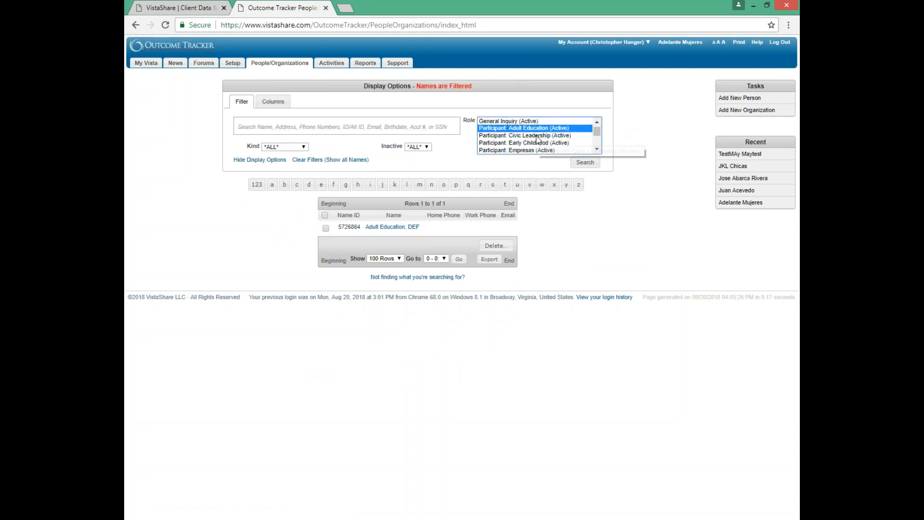
left_click(539, 136)
left_click(586, 163)
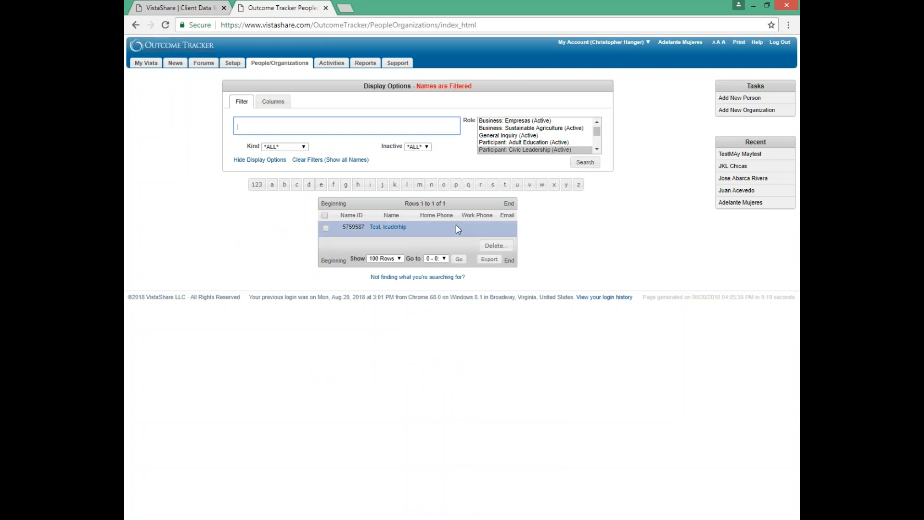
Set the role filter back to *ALL* and search the list for the person's last name
scroll(532, 128, "up", 1)
left_click_drag(532, 127, 529, 128)
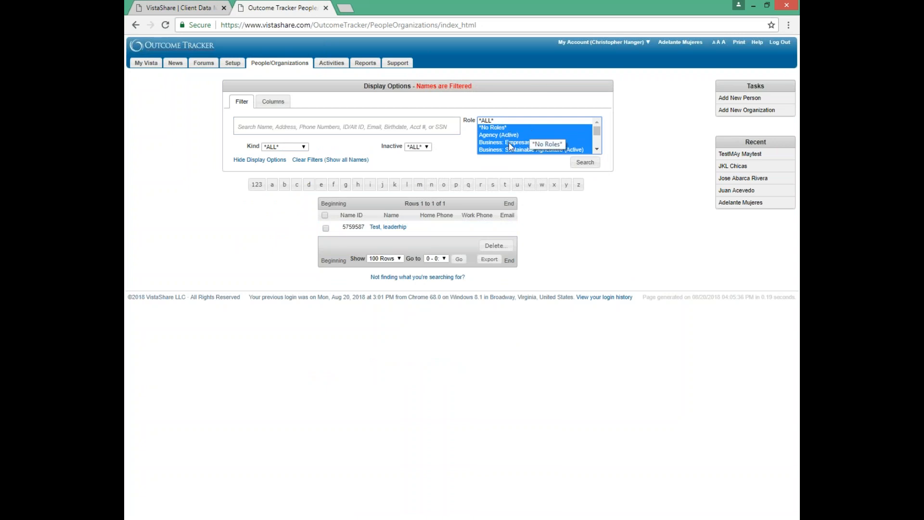
left_click(493, 121)
left_click(242, 123)
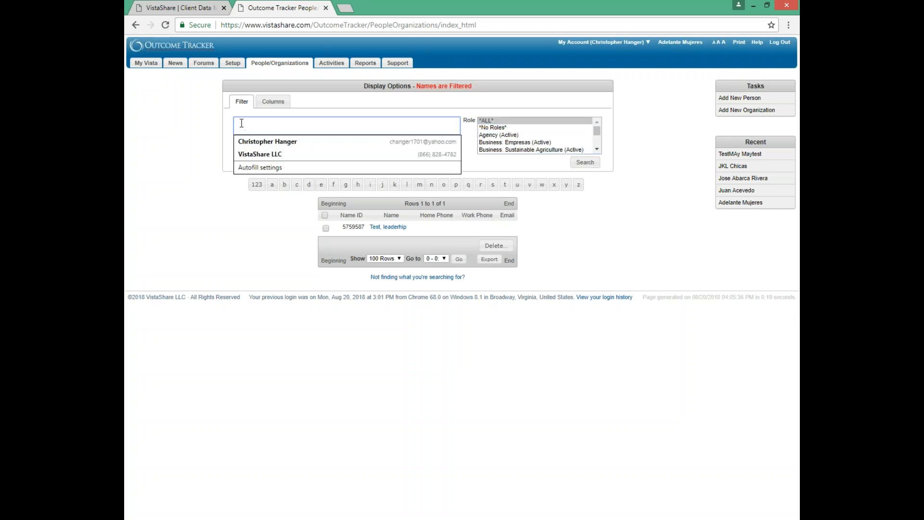
type("Smith")
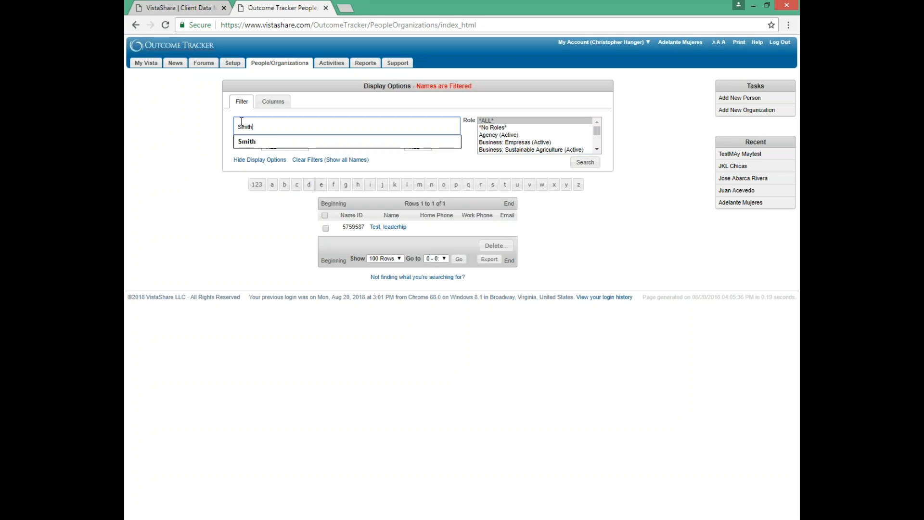
key("Return")
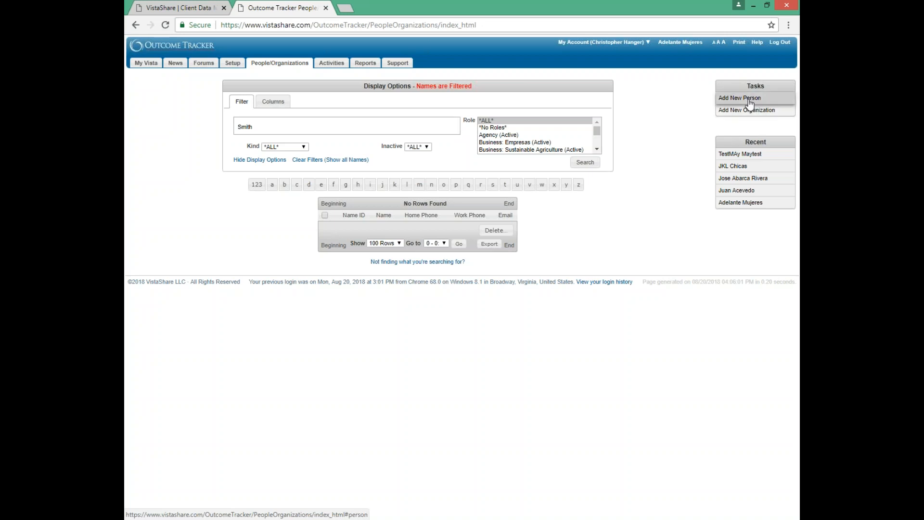
Start a new person record and enter Test as the first name and User as the last name
left_click(748, 99)
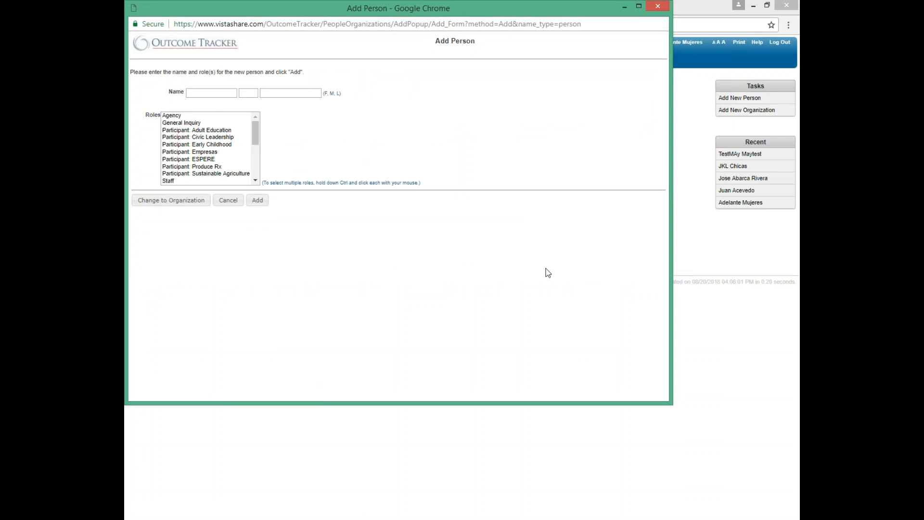
left_click(213, 94)
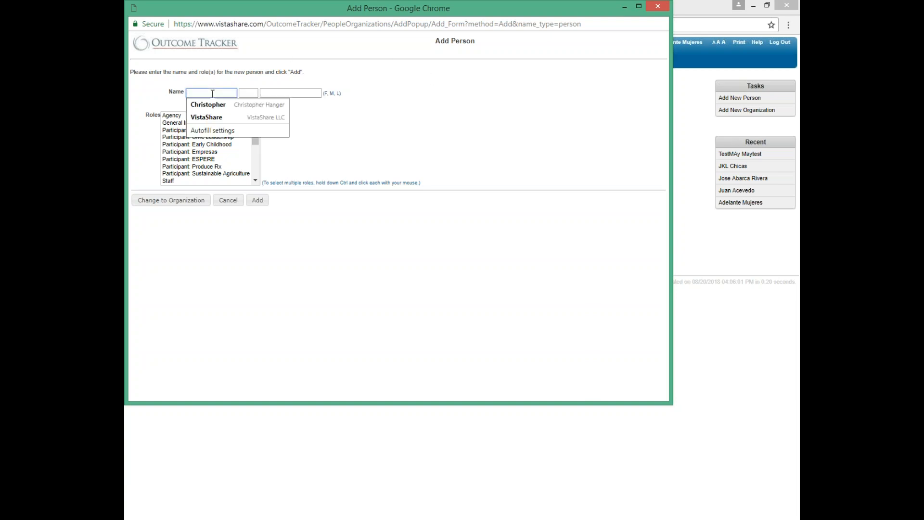
type("Test")
key("Tab")
key("Tab")
type("User")
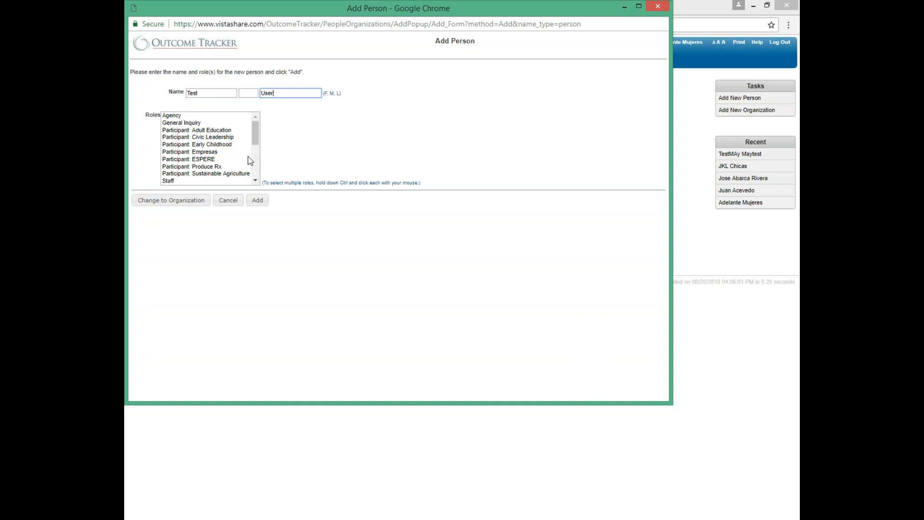
Assign the role Participant: Empresas to the new person and add the record
left_click(258, 131)
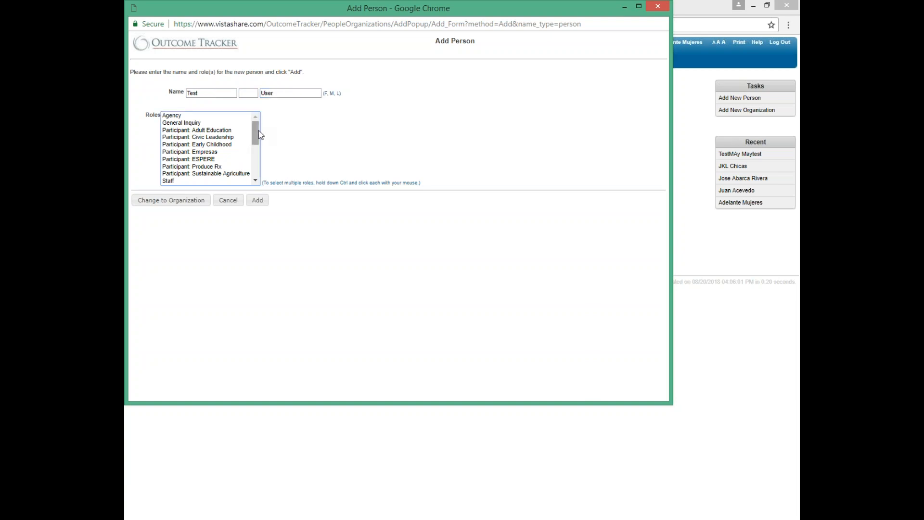
mouse_move(259, 130)
left_mouse_down()
mouse_move(256, 168)
mouse_move(258, 144)
left_mouse_up()
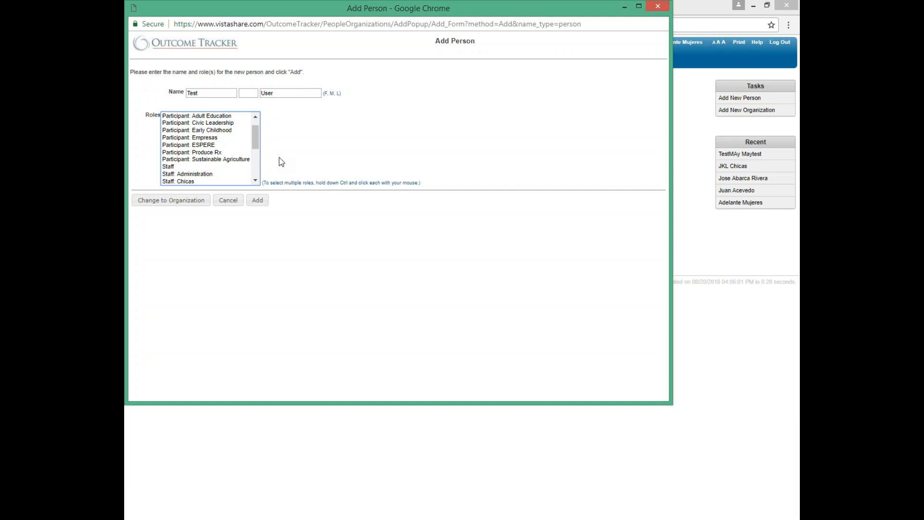
left_click_drag(254, 143, 253, 149)
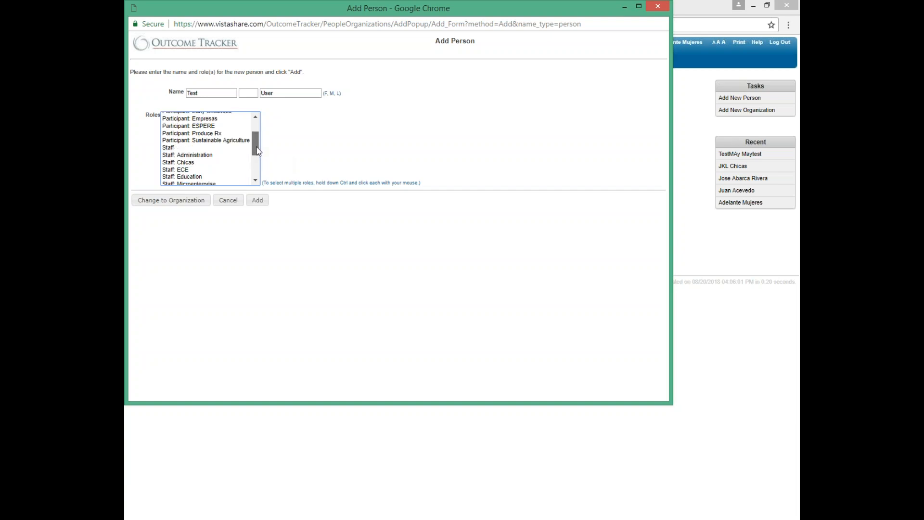
left_click(176, 164)
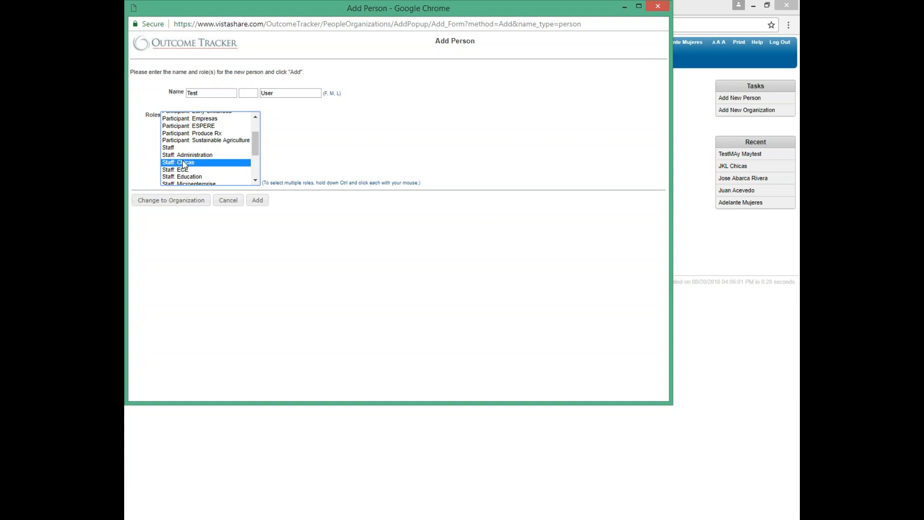
left_click(189, 119)
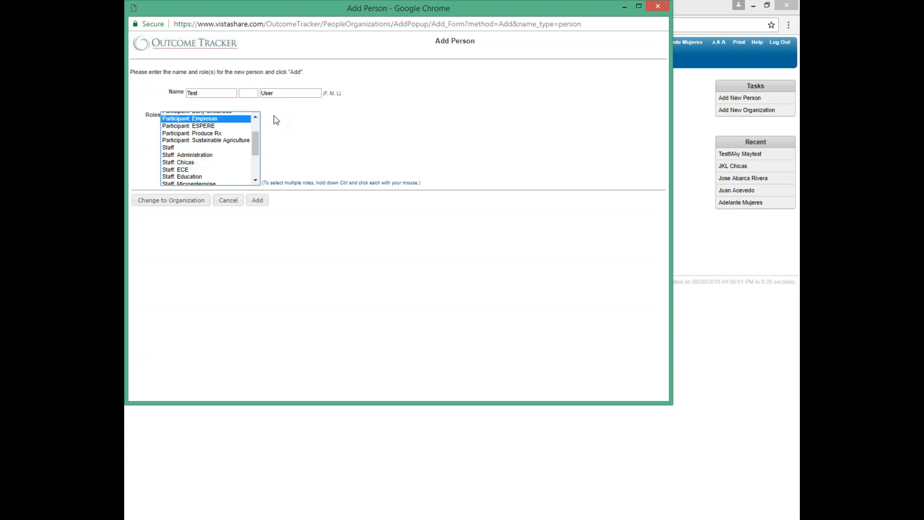
scroll(193, 144, "up", 2)
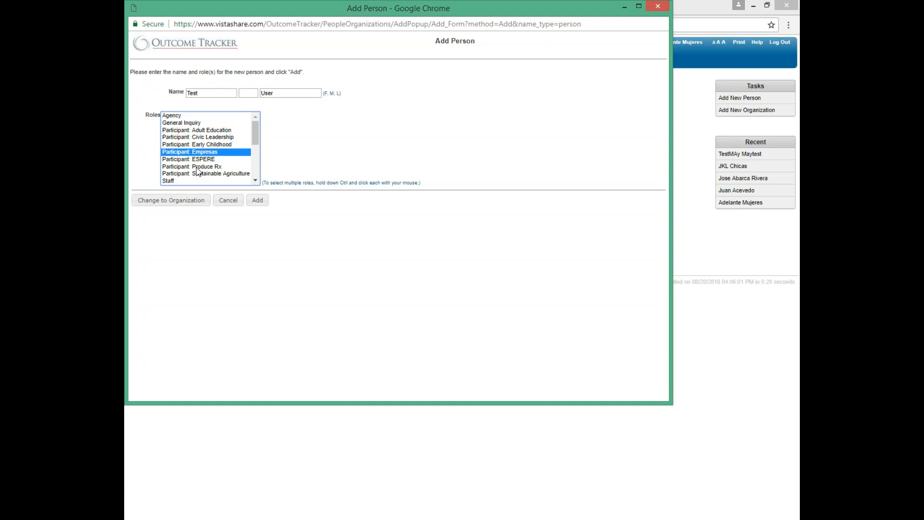
left_click(255, 200)
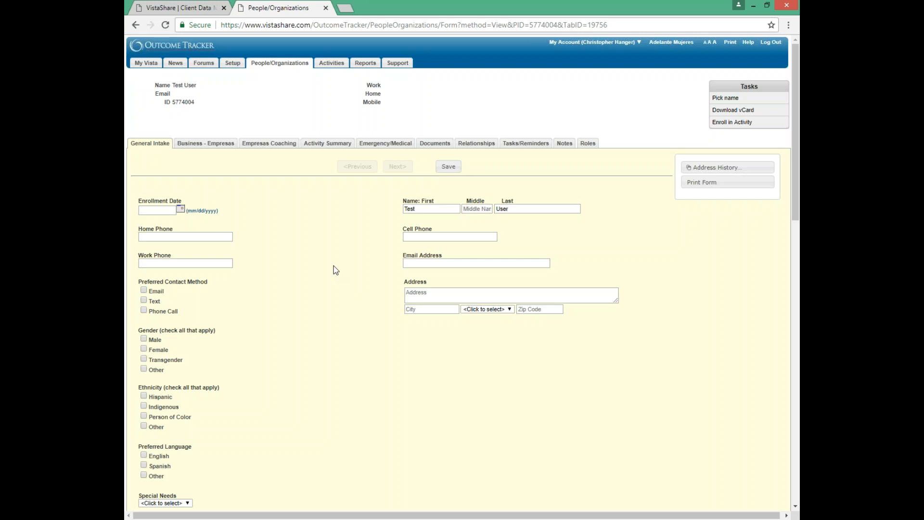
Try ticking Email, Text and Phone Call as preferred contact methods on the General Intake form, then clear all three
triple_click(413, 201)
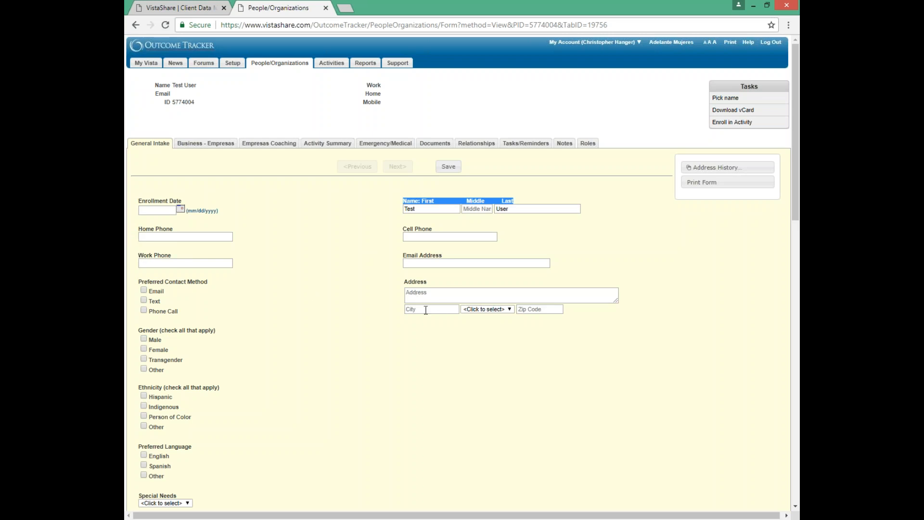
scroll(192, 357, "down", 2)
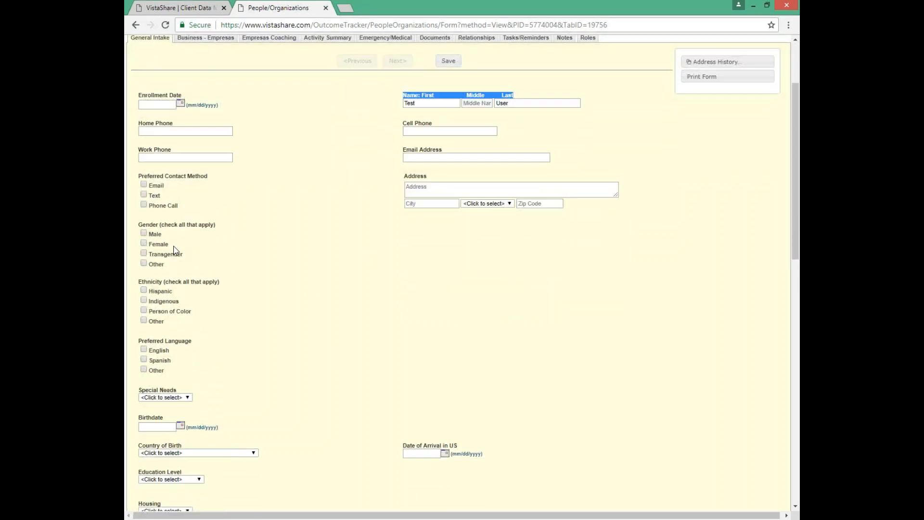
left_click(144, 195)
left_click(143, 185)
left_click(144, 205)
left_click(143, 195)
left_click(144, 205)
left_click(143, 184)
Examine the remaining General Intake fields, including the Housing choices, household, insurance and program interest questions, down to Referral From
scroll(162, 308, "down", 3)
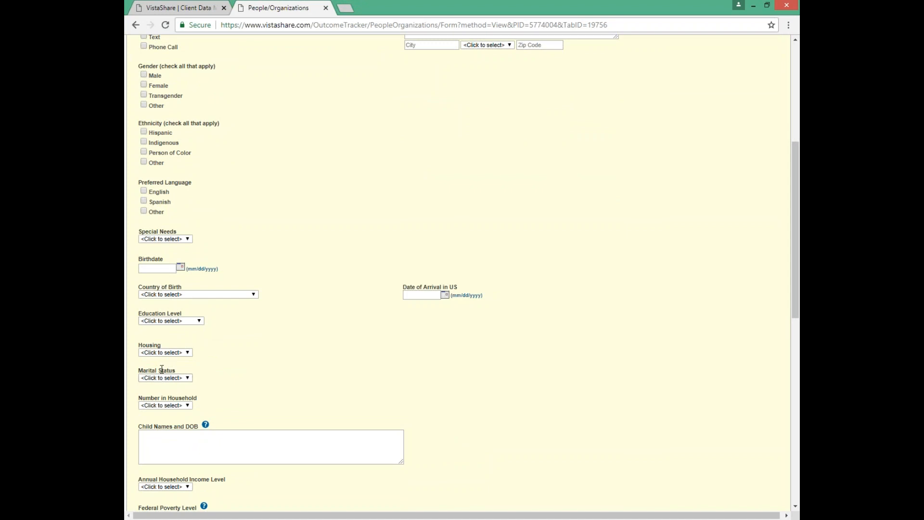
left_click(187, 352)
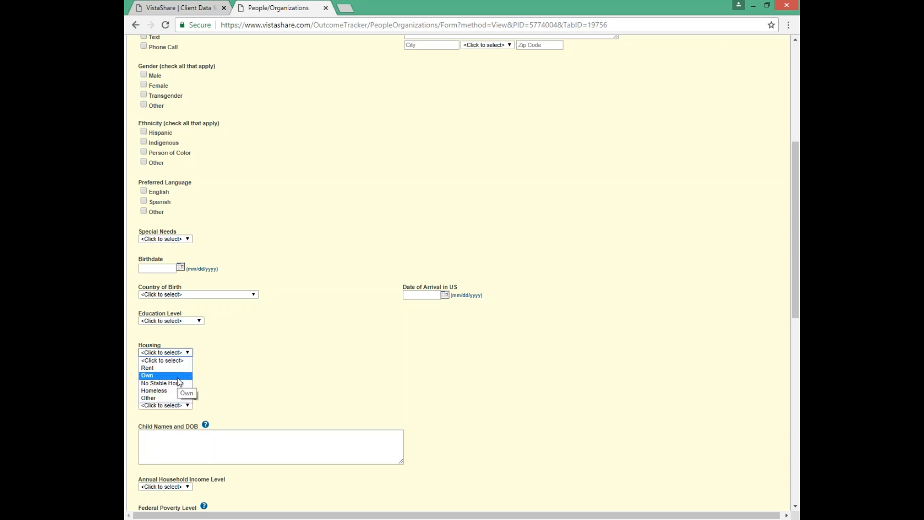
left_click(227, 367)
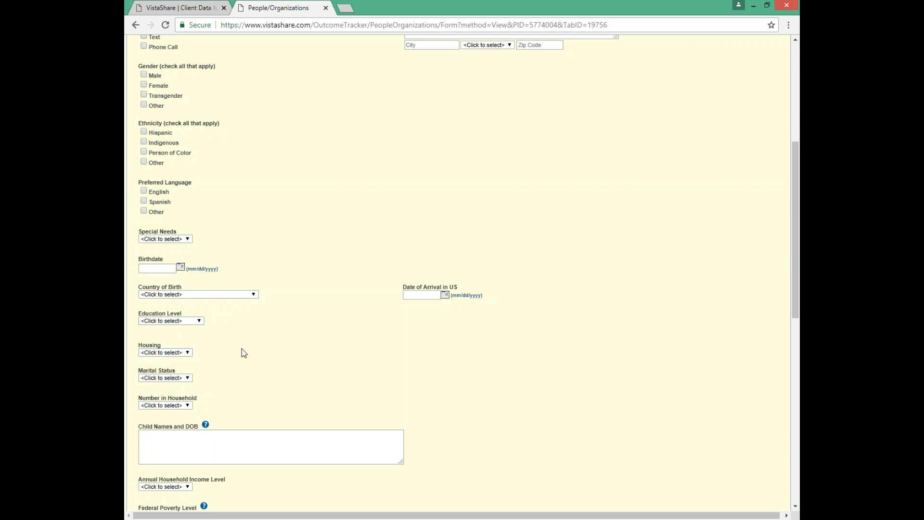
scroll(241, 349, "down", 5)
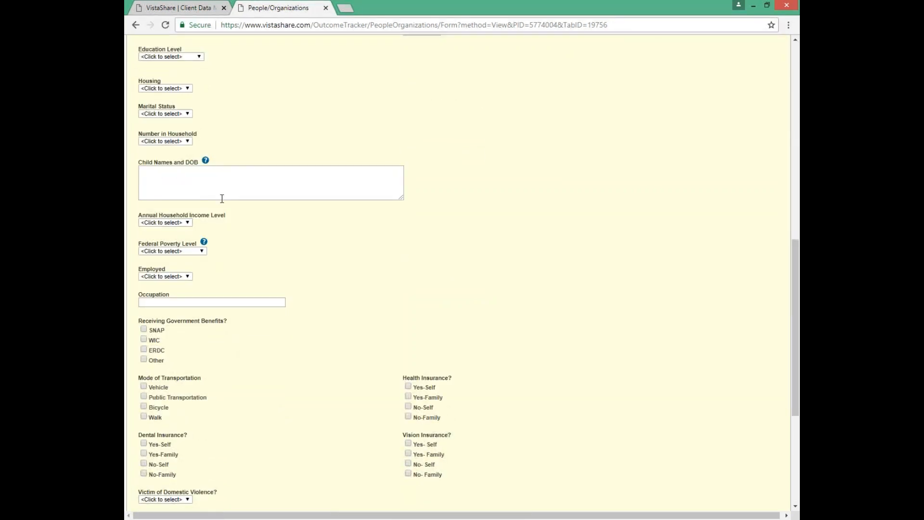
scroll(277, 279, "down", 4)
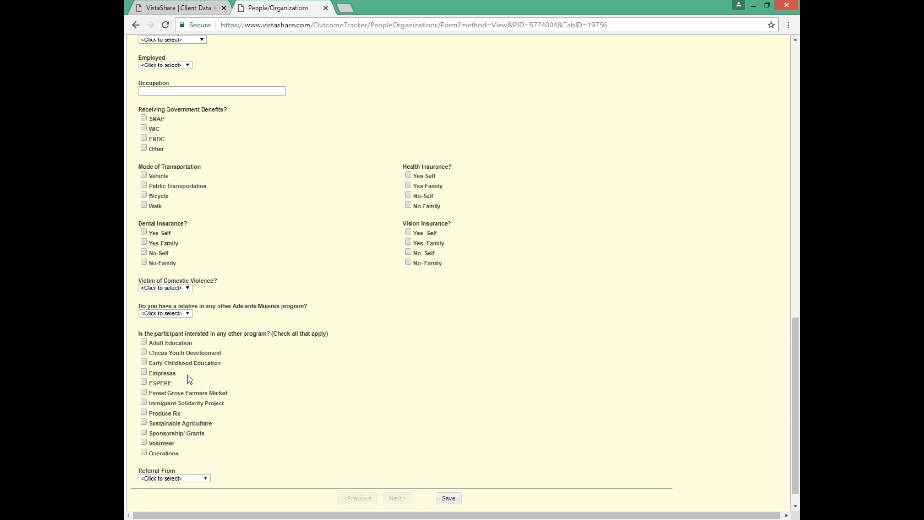
scroll(255, 365, "up", 15)
scroll(255, 365, "down", 8)
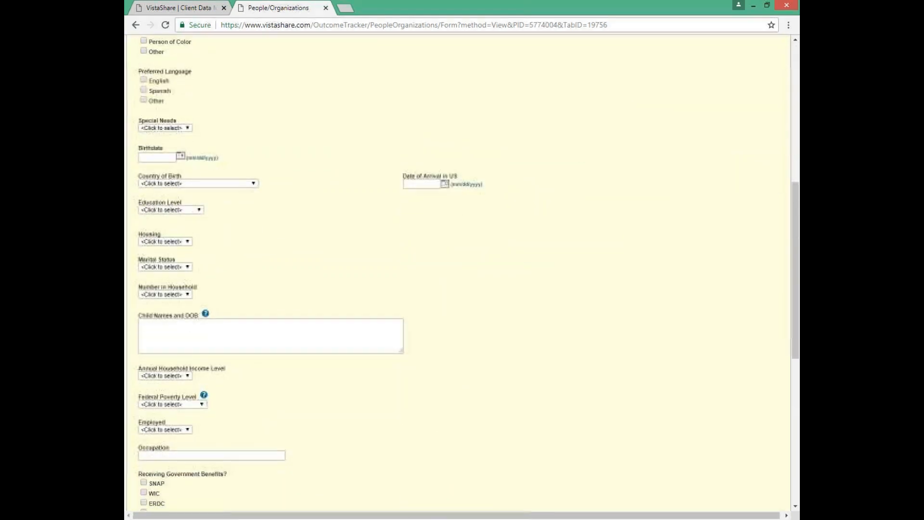
scroll(442, 470, "down", 8)
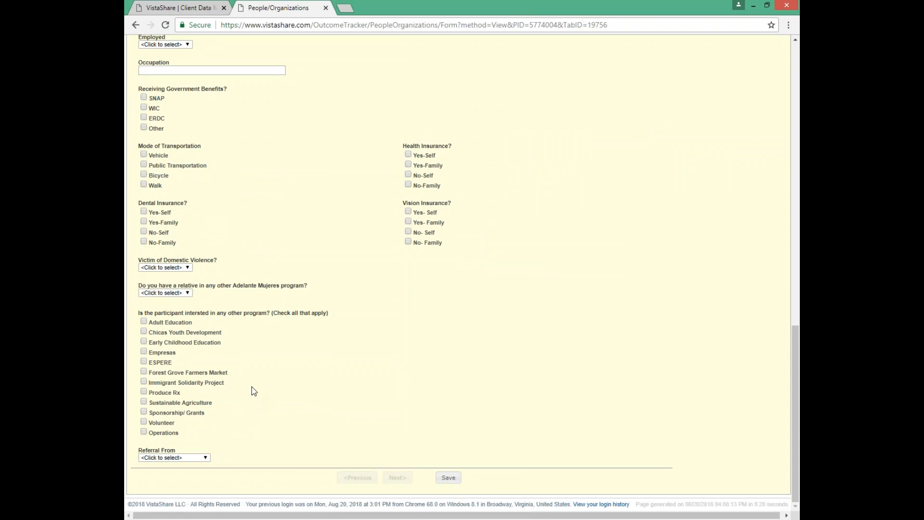
Examine the General Intake contact fields: Home Phone, Preferred Contact Method and the address, city, state and zip code entries, leaving Email cleared
scroll(254, 390, "up", 15)
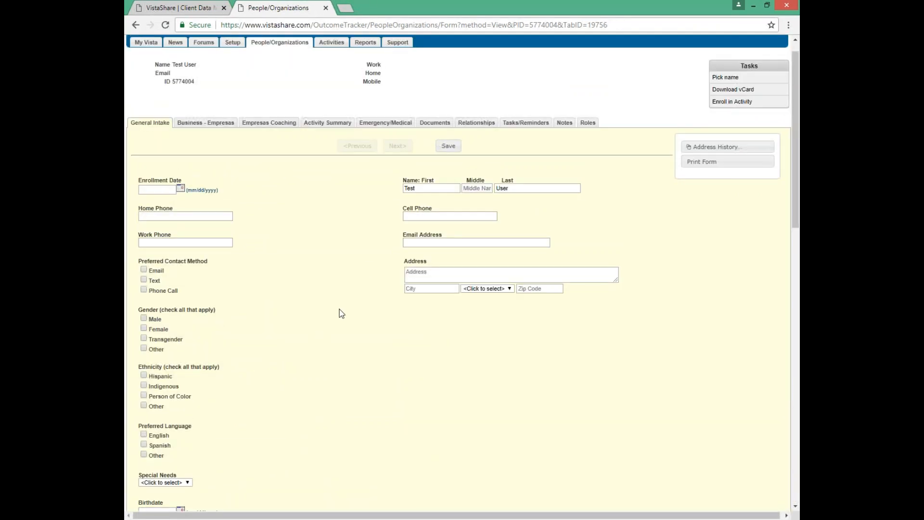
left_click(183, 217)
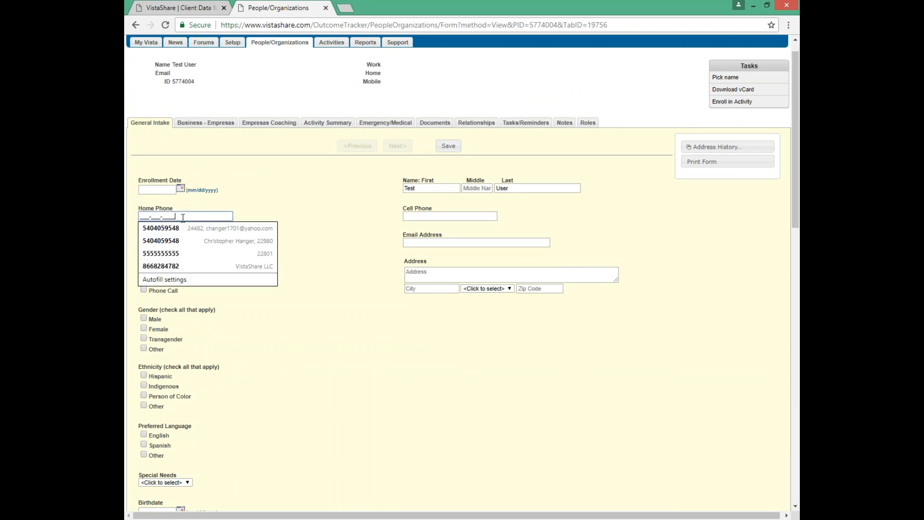
left_click(252, 207)
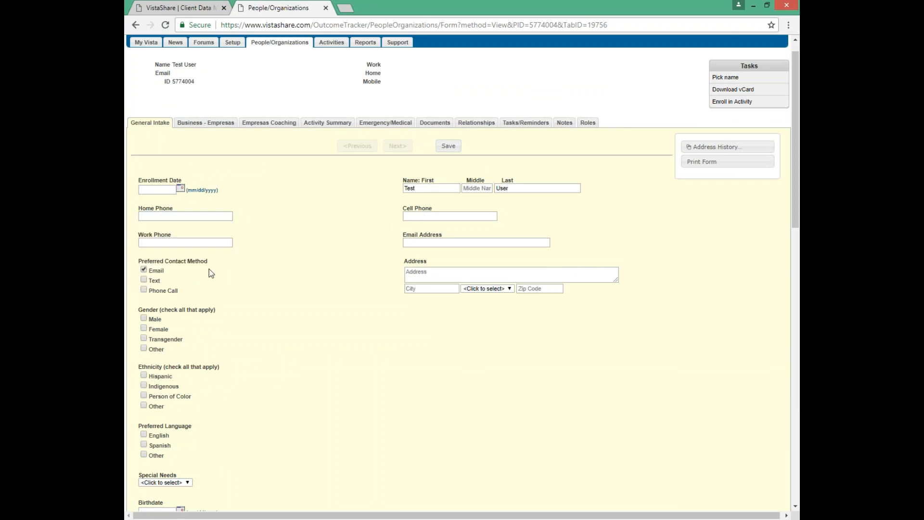
left_click(143, 270)
key("Tab")
scroll(196, 319, "down", 1)
key("Tab")
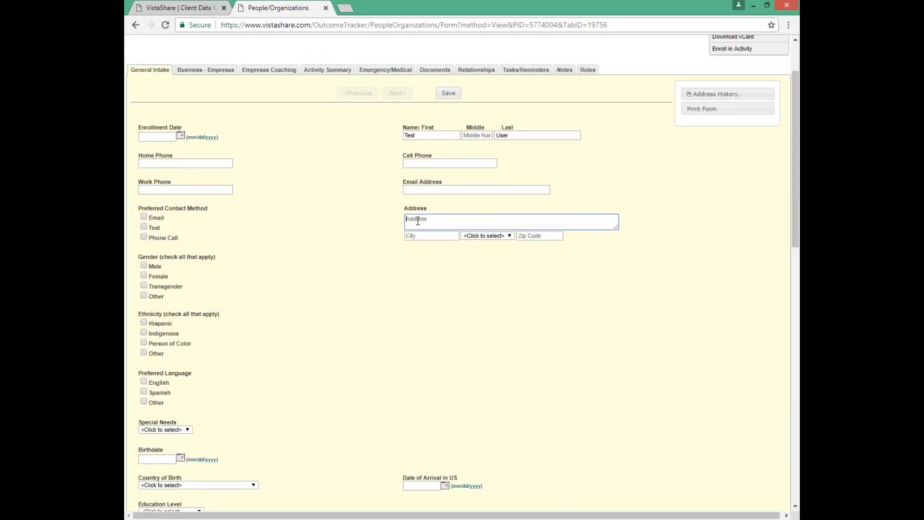
key("Tab")
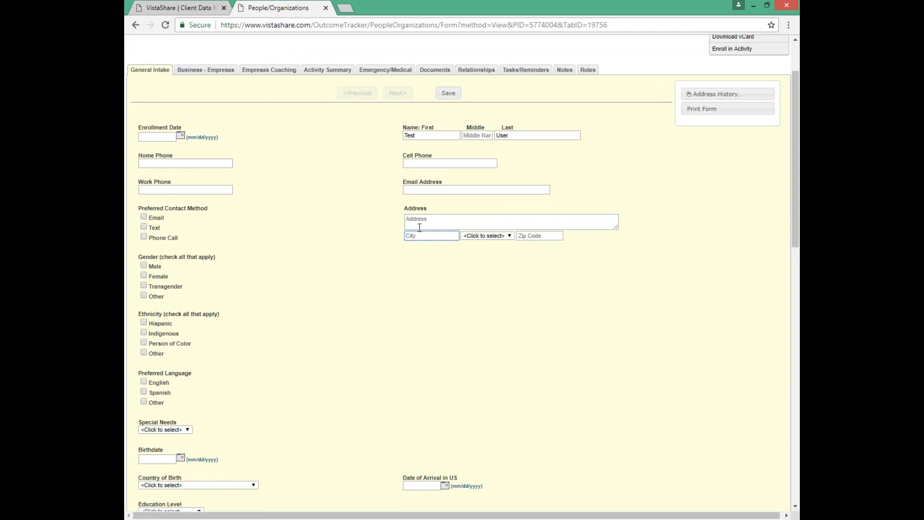
key("Tab")
key("Tab")
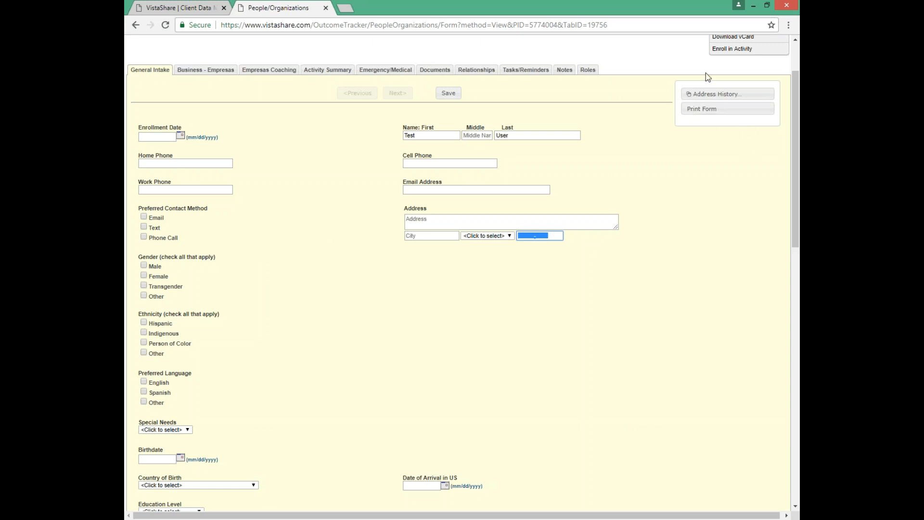
View the person's address history, close it, and generate a printable PDF of the General Intake form
left_click(711, 99)
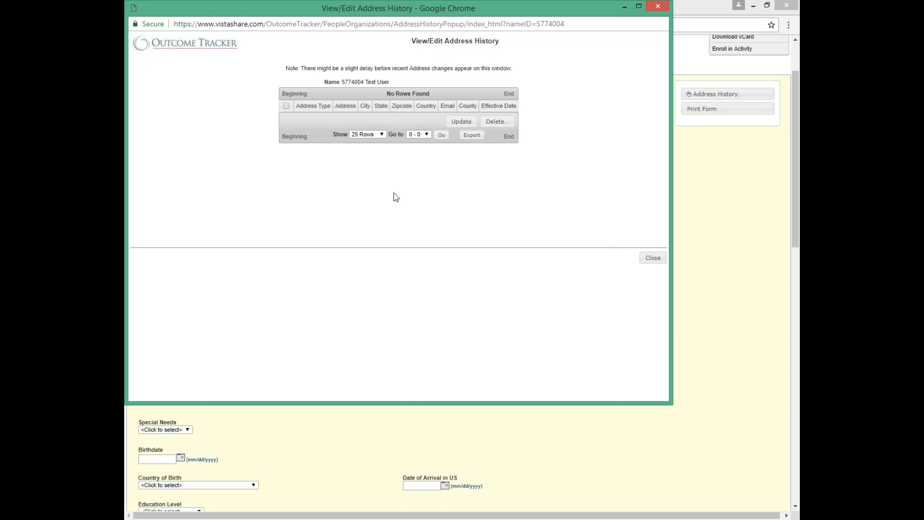
left_click(240, 243)
left_click(657, 6)
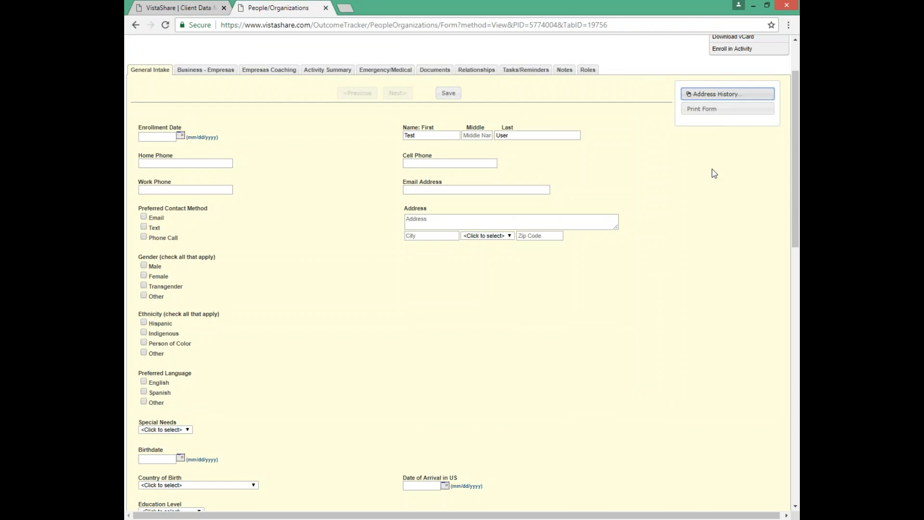
left_click(701, 114)
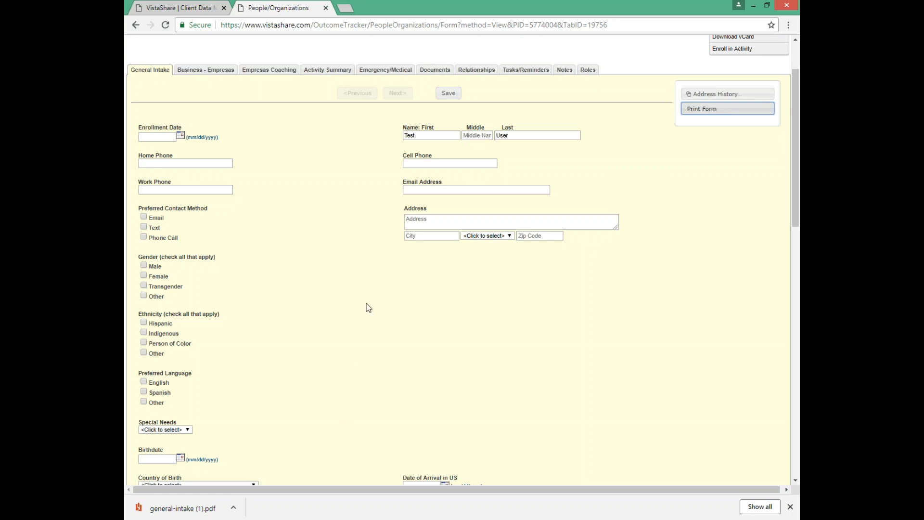
left_click(790, 506)
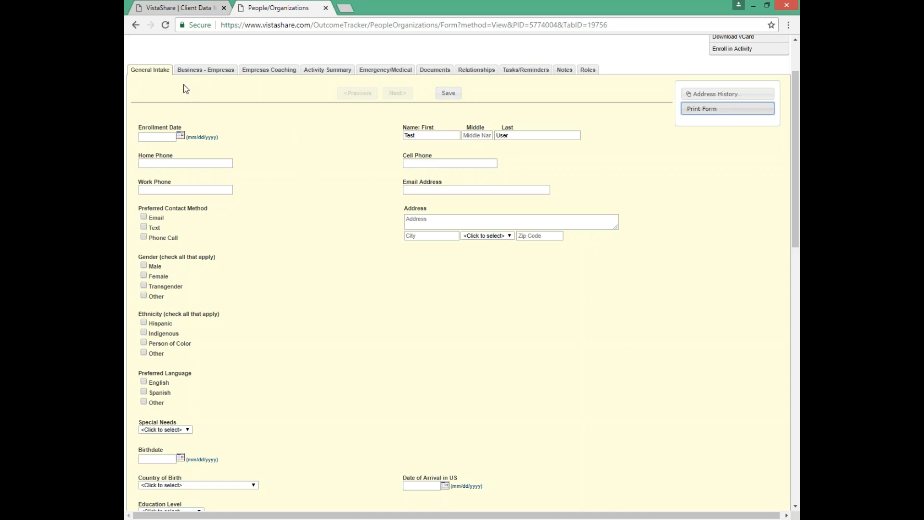
Add an organization named Test Business with the role Business: Empresas from the person's Business - Empresas form
left_click(205, 73)
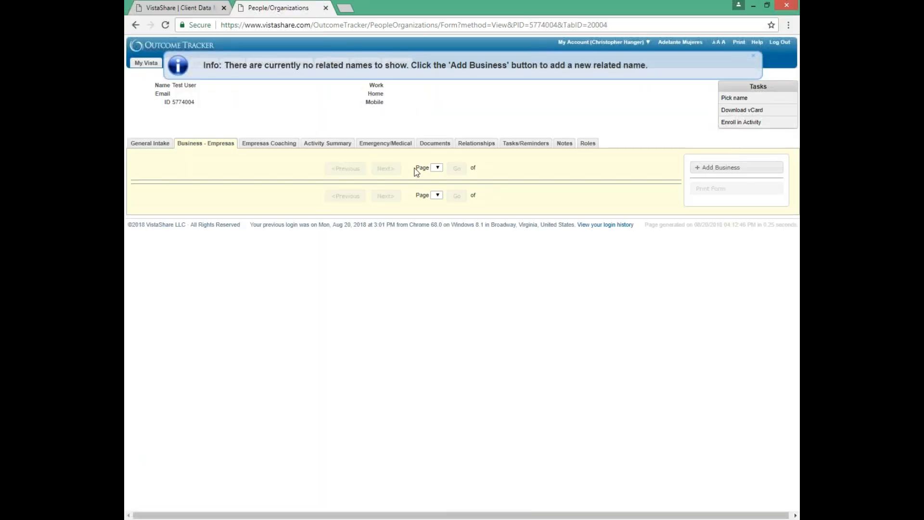
left_click(753, 57)
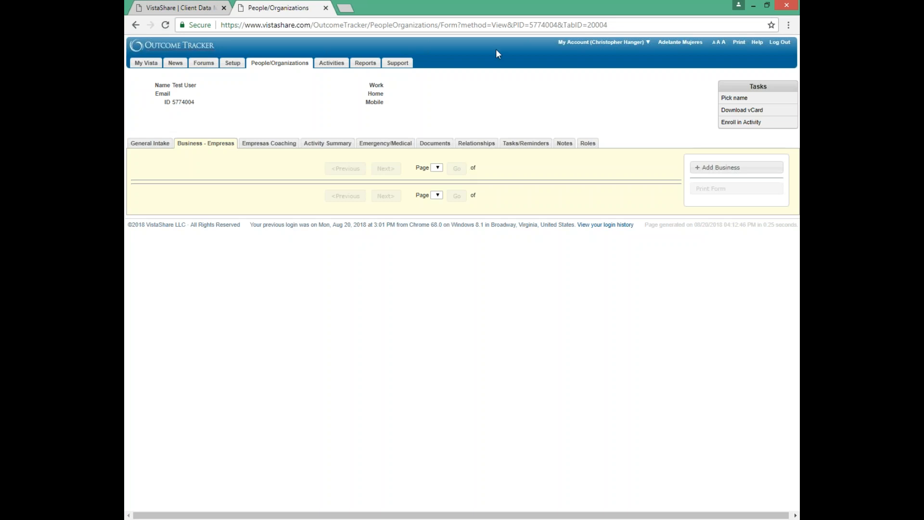
left_click(719, 171)
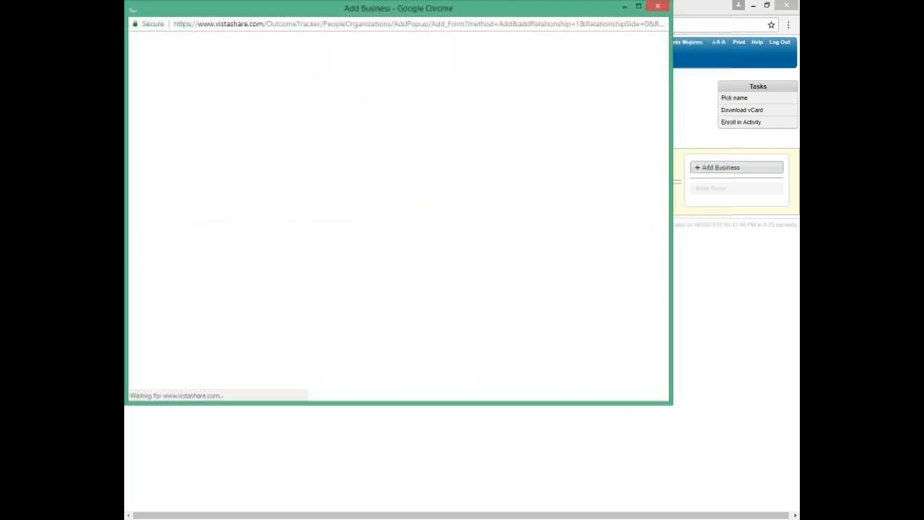
left_click(205, 94)
type("Test Business")
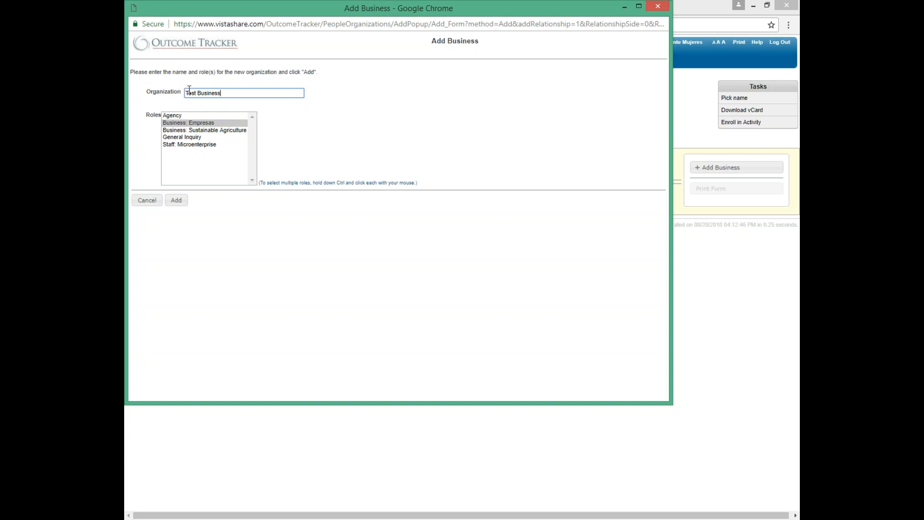
left_click(180, 92)
left_click_drag(180, 91, 146, 89)
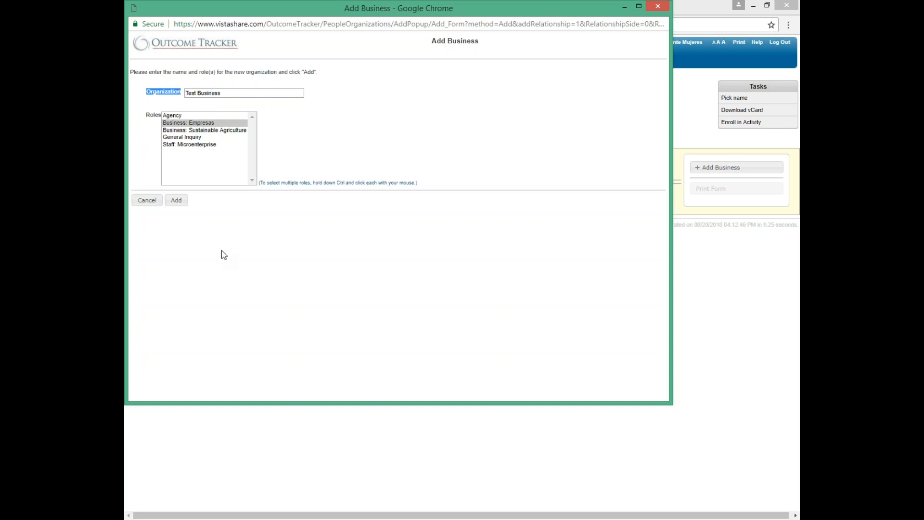
left_click(176, 201)
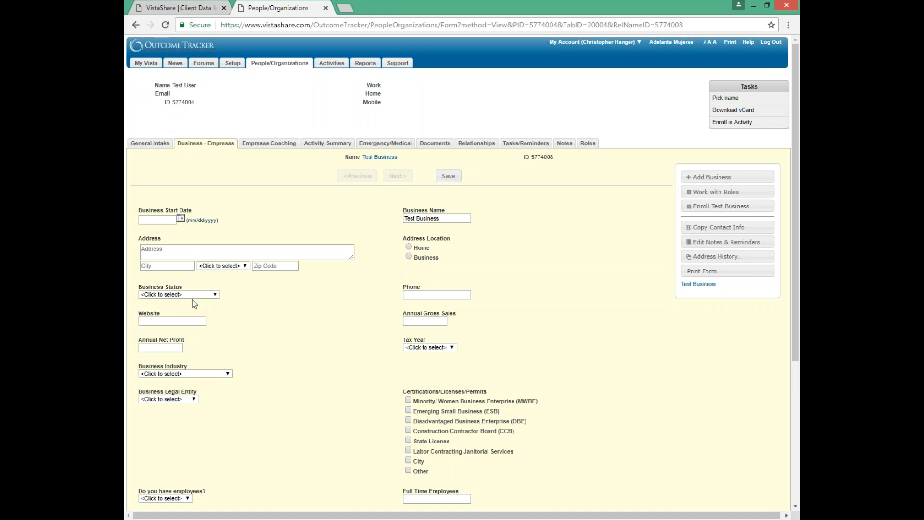
Examine the business form's fields from Business Start Date down to Date of Membership Purchase/Renewal
left_click(142, 219)
scroll(432, 403, "down", 5)
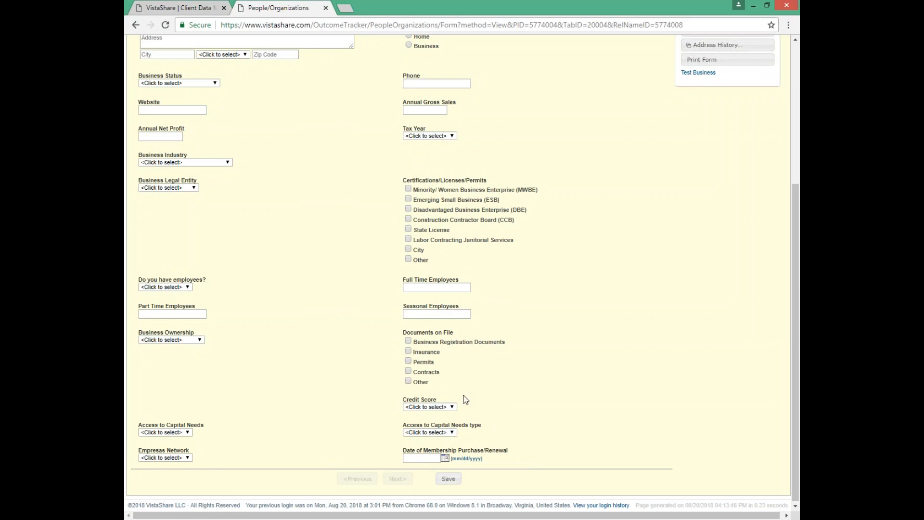
scroll(424, 460, "up", 5)
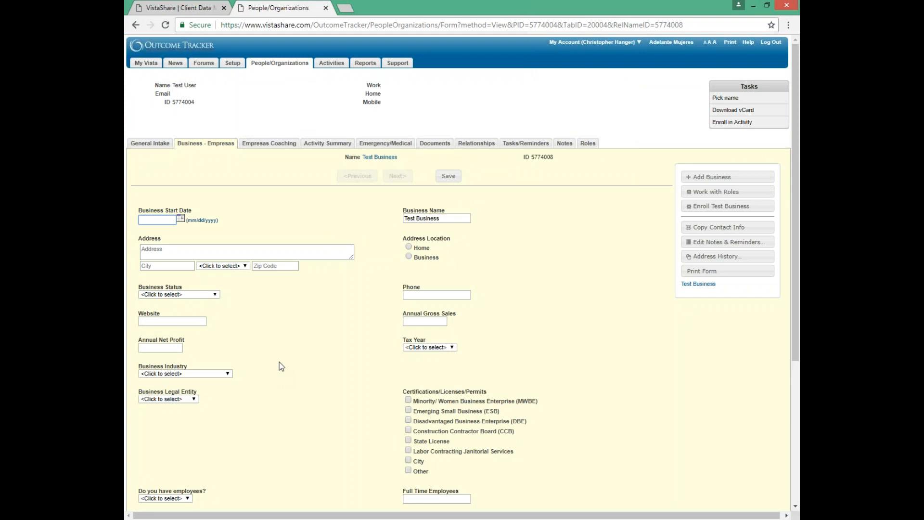
Check the person's relationship to Test Business and return to the Business - Empresas form
left_click_drag(198, 85, 175, 86)
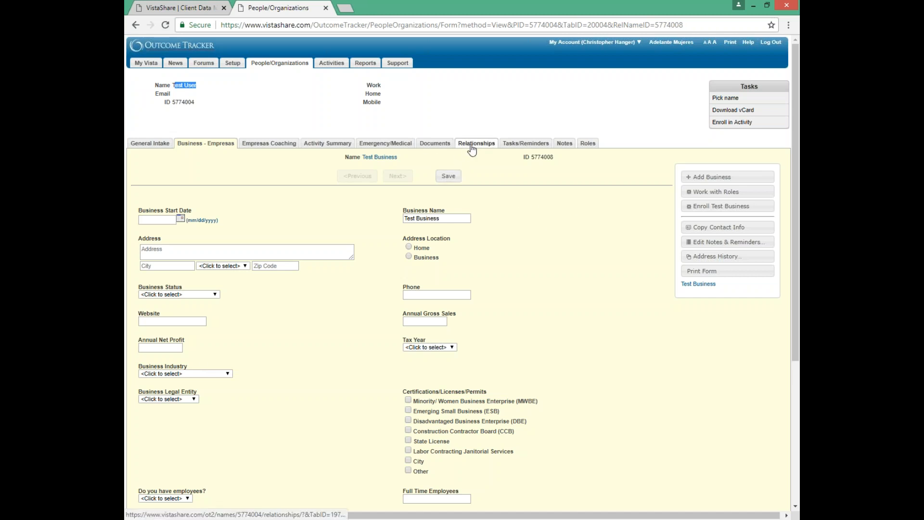
left_click(471, 144)
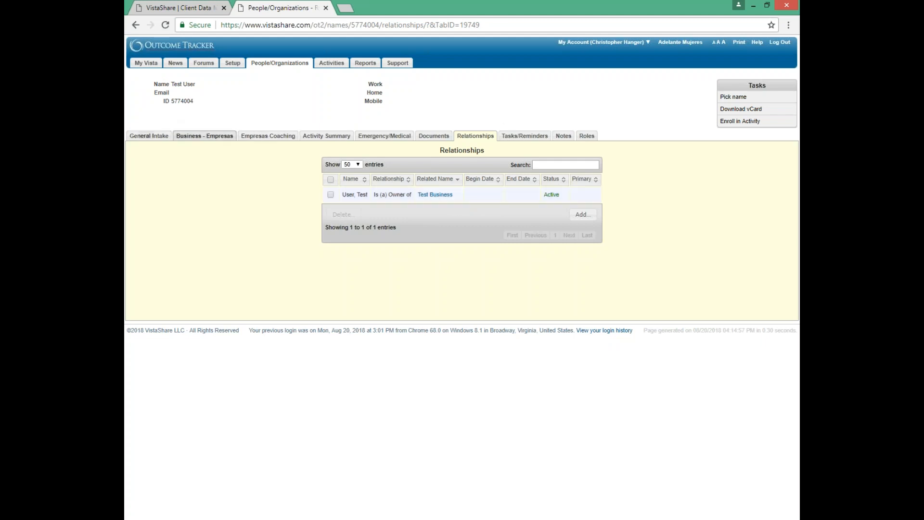
left_click(195, 137)
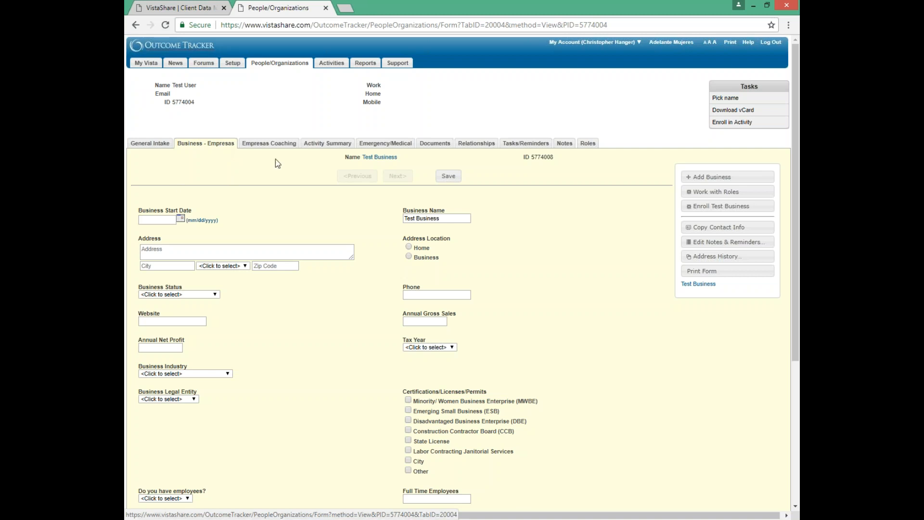
Open the Test Business organization record and view its relationships
left_click(378, 158)
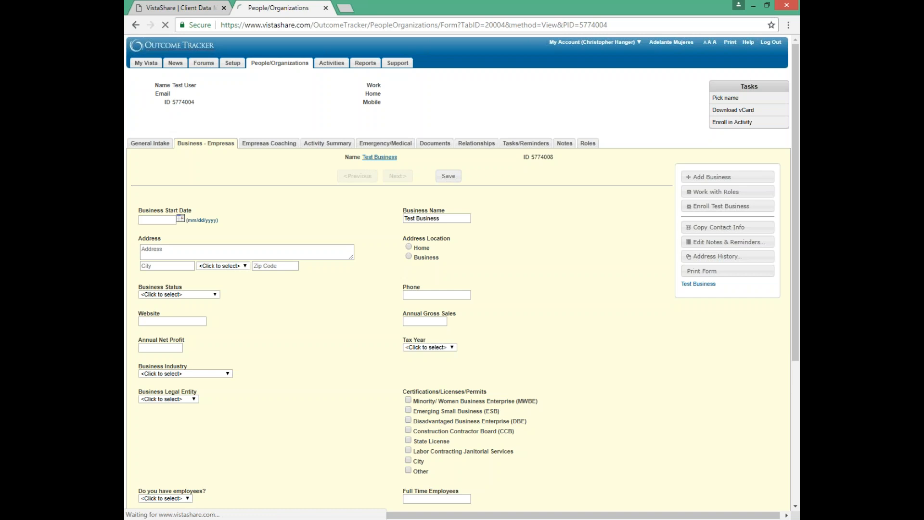
left_click_drag(210, 85, 169, 76)
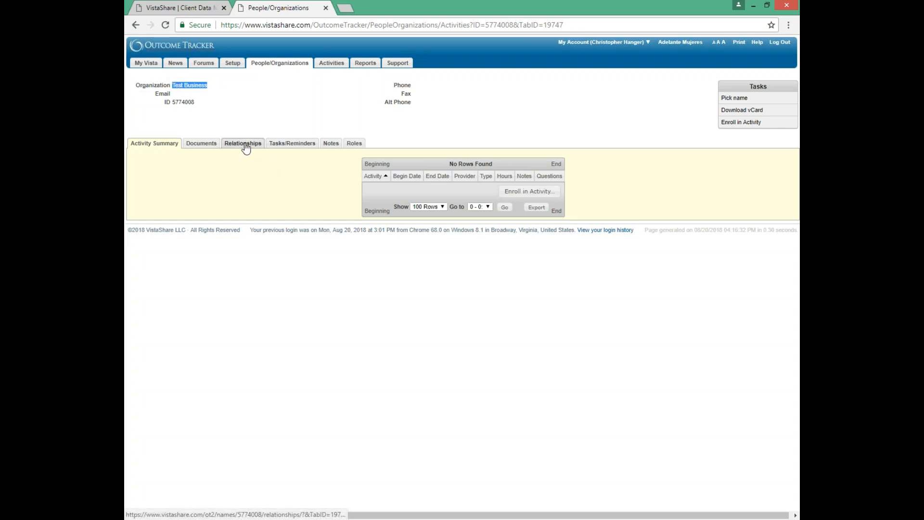
left_click(243, 145)
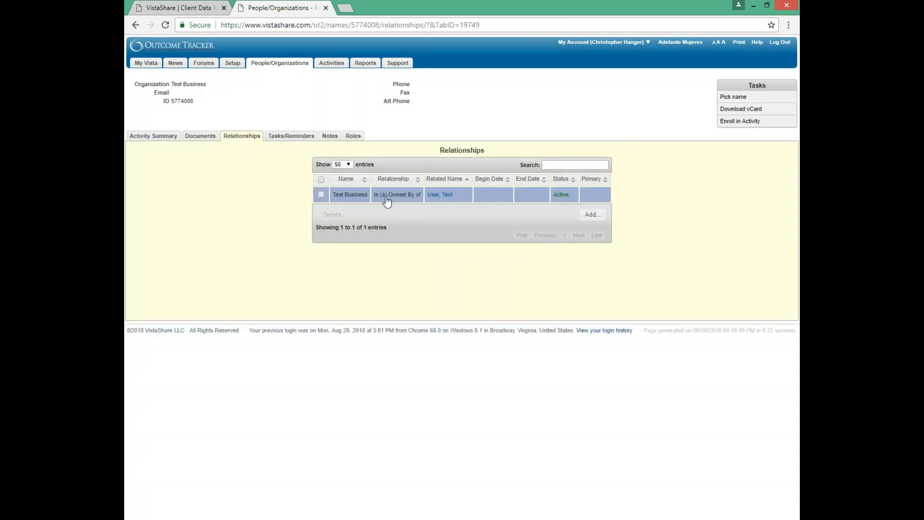
Try to add an Owned By relationship between Test Business and another existing person, then cancel it
left_click(596, 216)
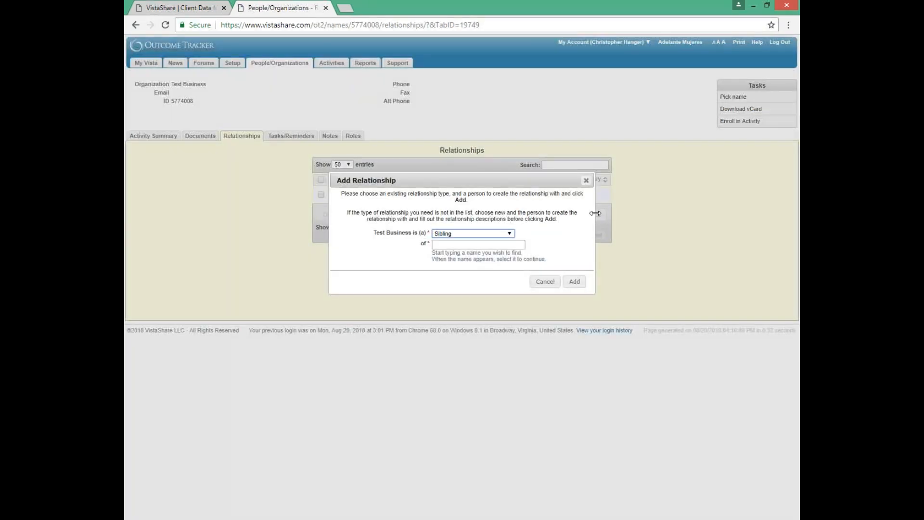
left_click(510, 235)
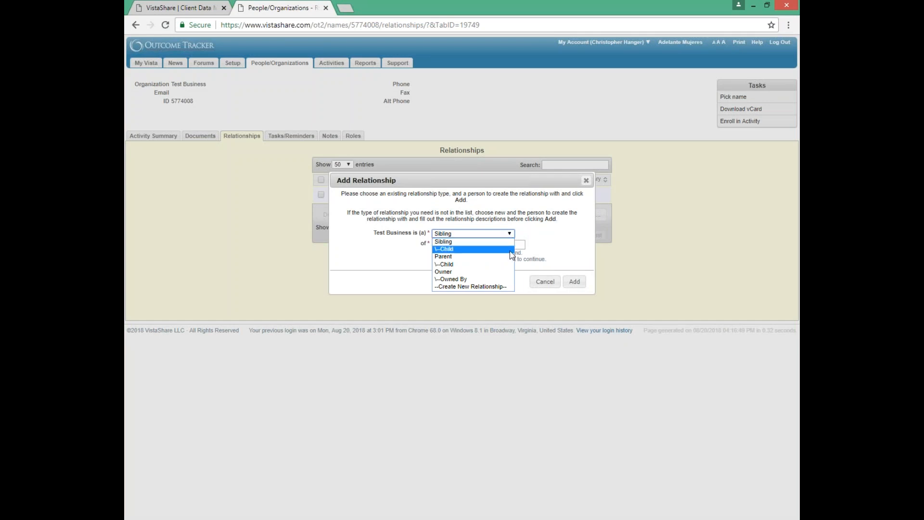
left_click(498, 272)
left_click(509, 233)
left_click(489, 283)
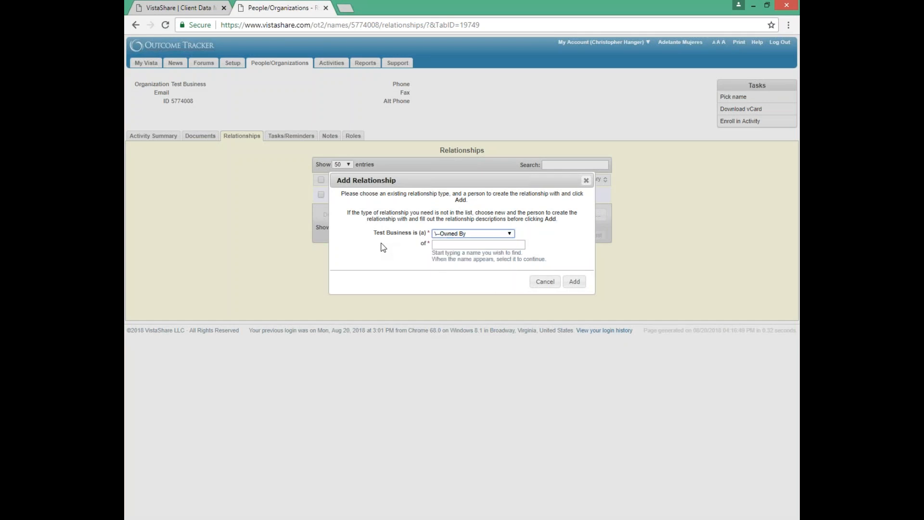
left_click(470, 245)
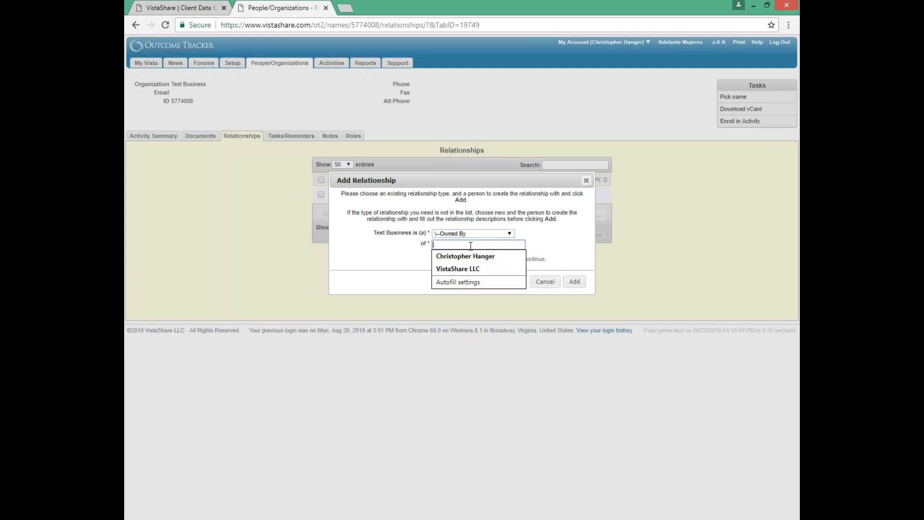
type("a")
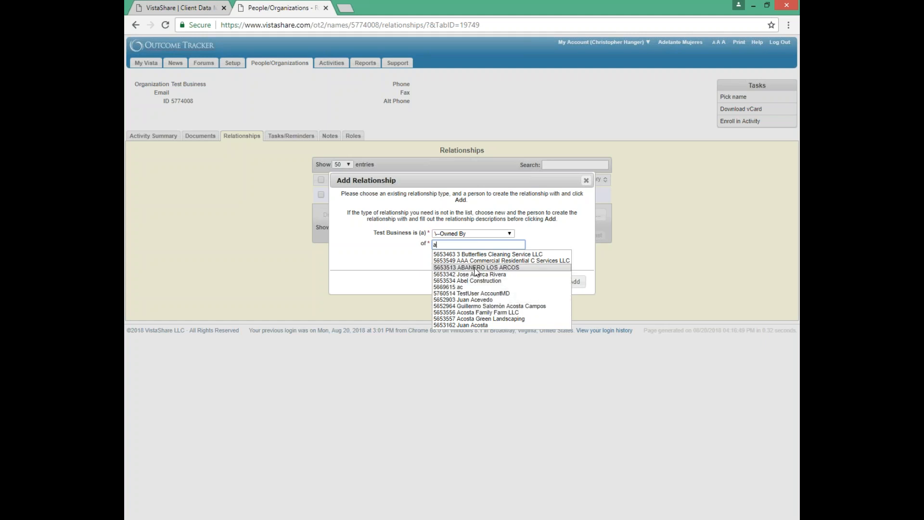
left_click(485, 325)
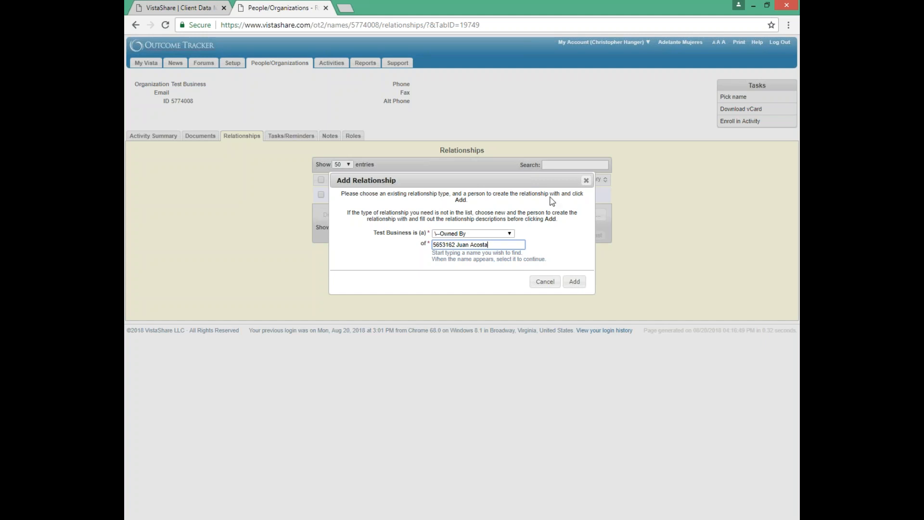
left_click(586, 181)
Go back from the organization record to the person's Business - Empresas form
left_click(136, 24)
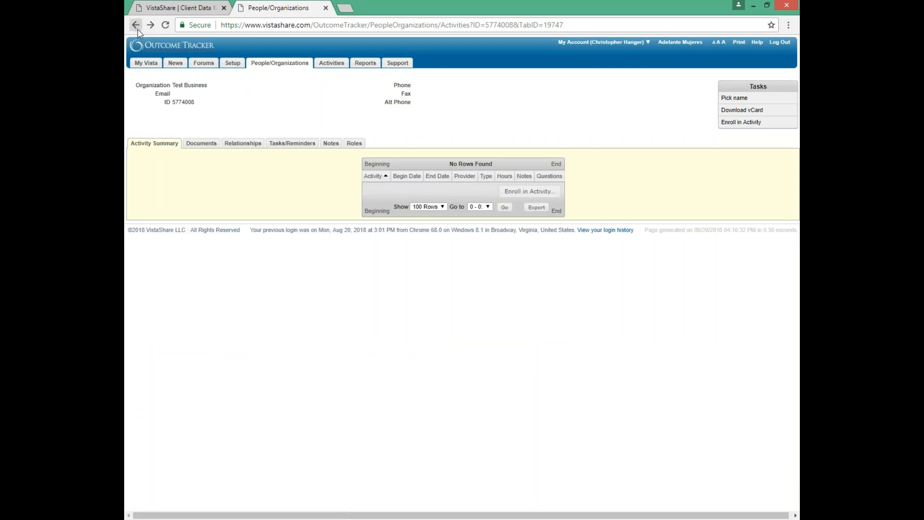
left_click(136, 25)
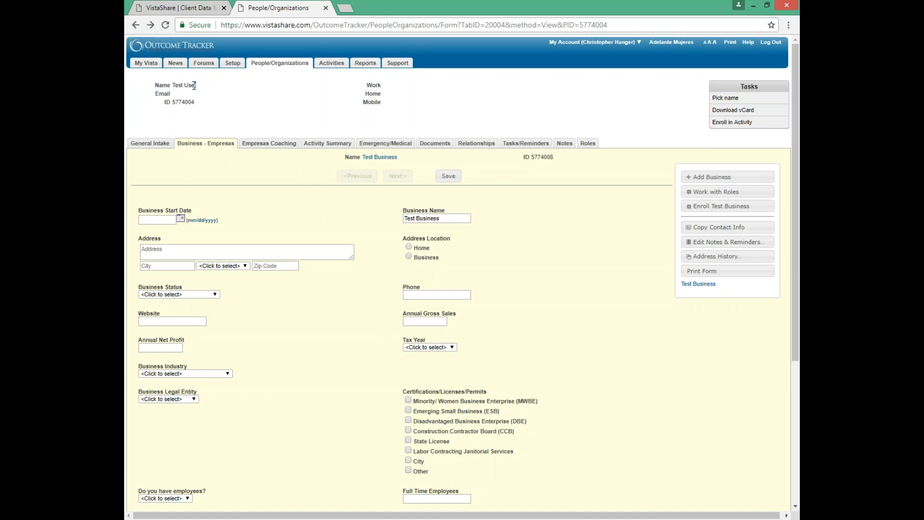
left_click_drag(194, 86, 172, 84)
Start a new Empresas Coaching entry for the person and set the type of coaching to General
left_click(264, 143)
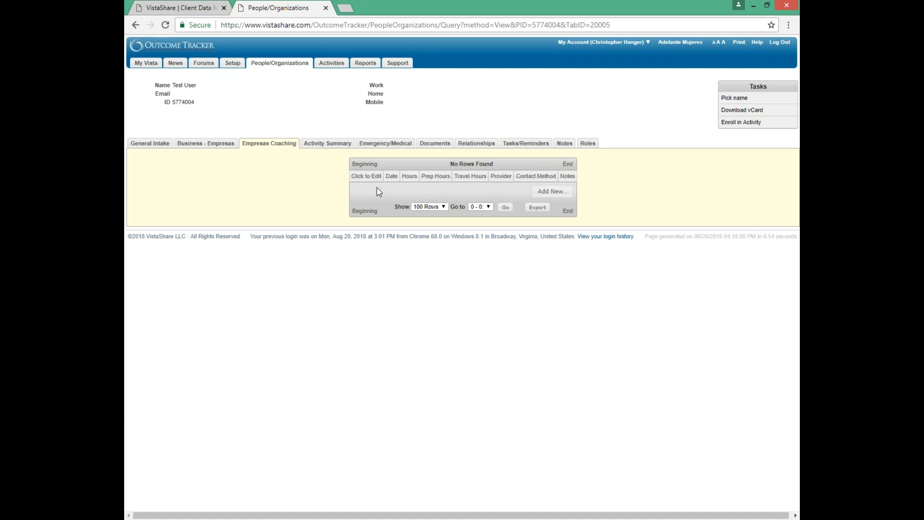
left_click(553, 191)
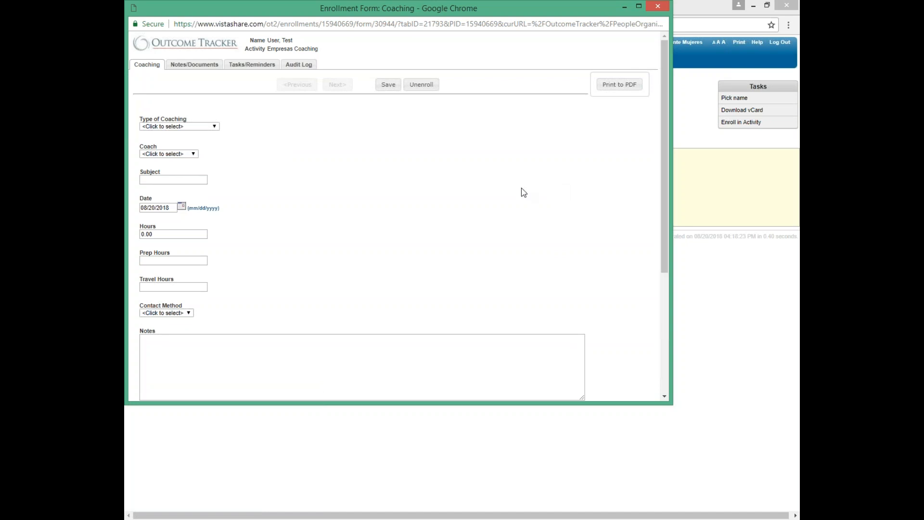
left_click(214, 126)
left_click(206, 142)
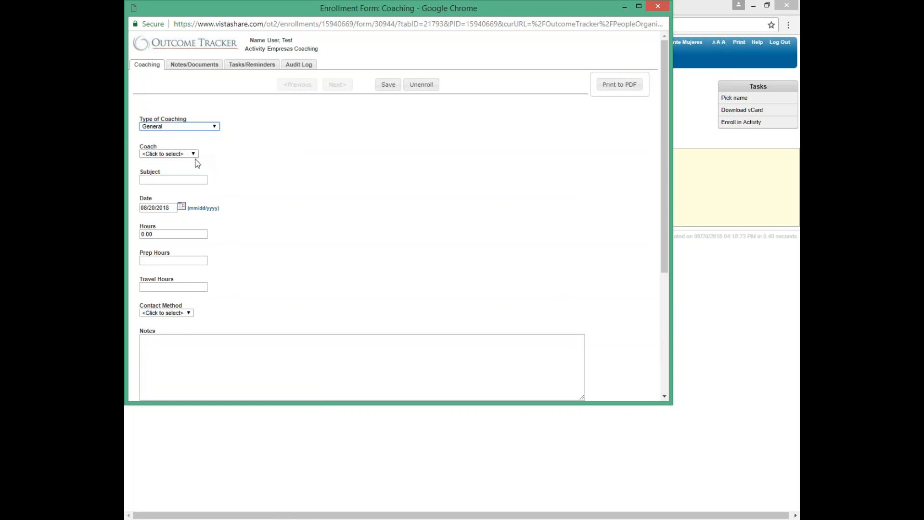
Choose the first listed coach and set Hours to 2, Prep Hours to 1 and Travel Hours to 0
left_click(193, 154)
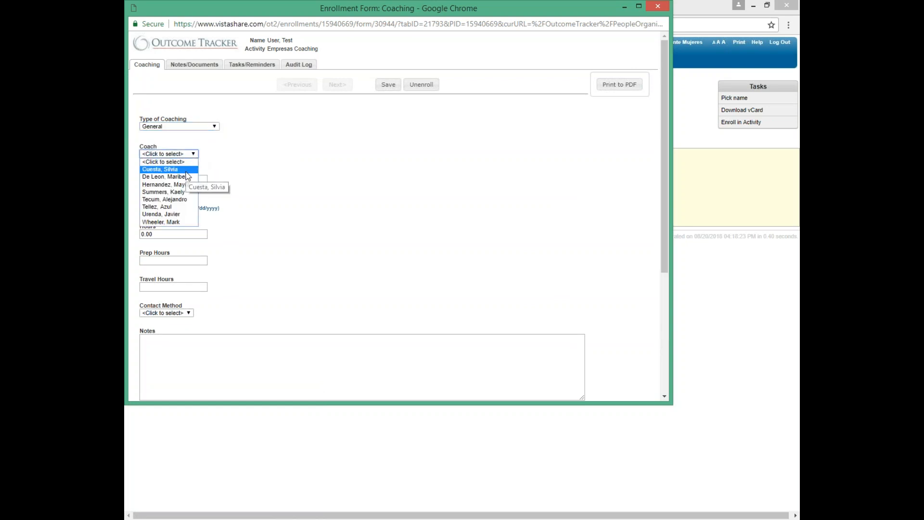
left_click(188, 169)
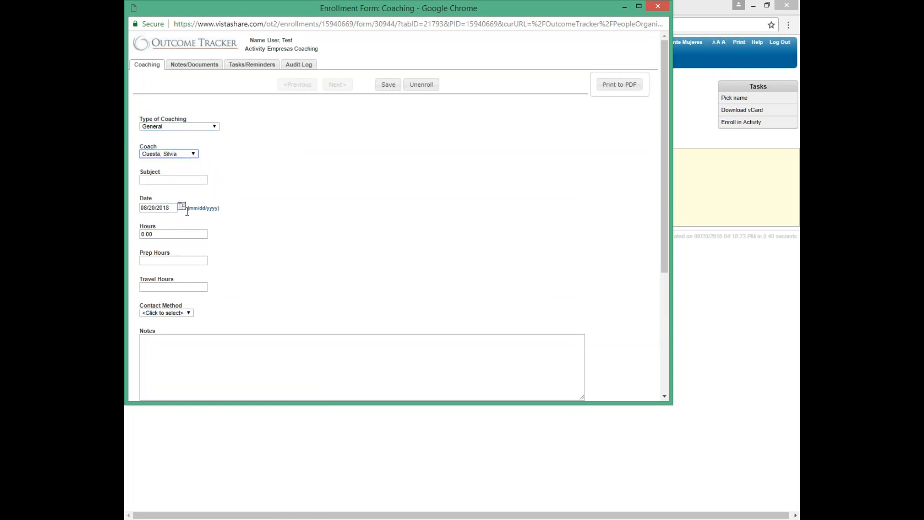
left_click(154, 234)
key("BackSpace")
key("BackSpace")
key("BackSpace")
key("BackSpace")
type("2")
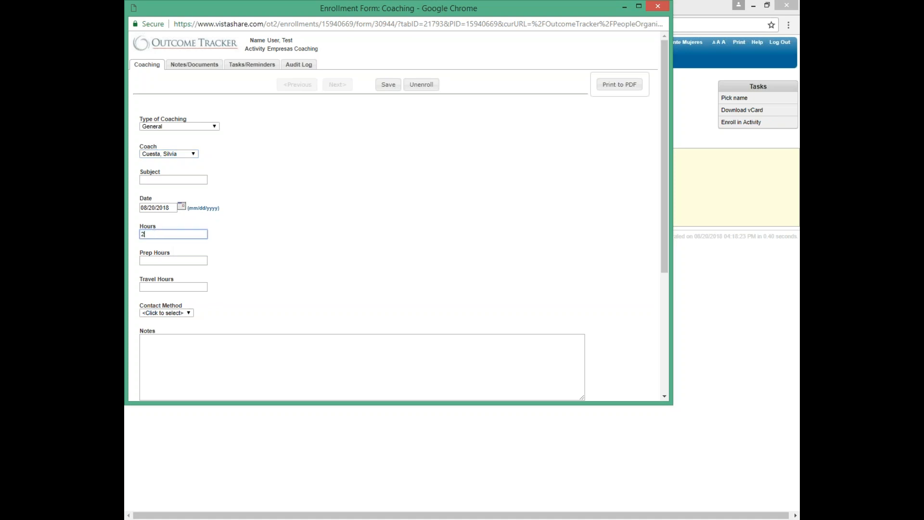
left_click(185, 261)
type("2")
left_click(197, 285)
type("0")
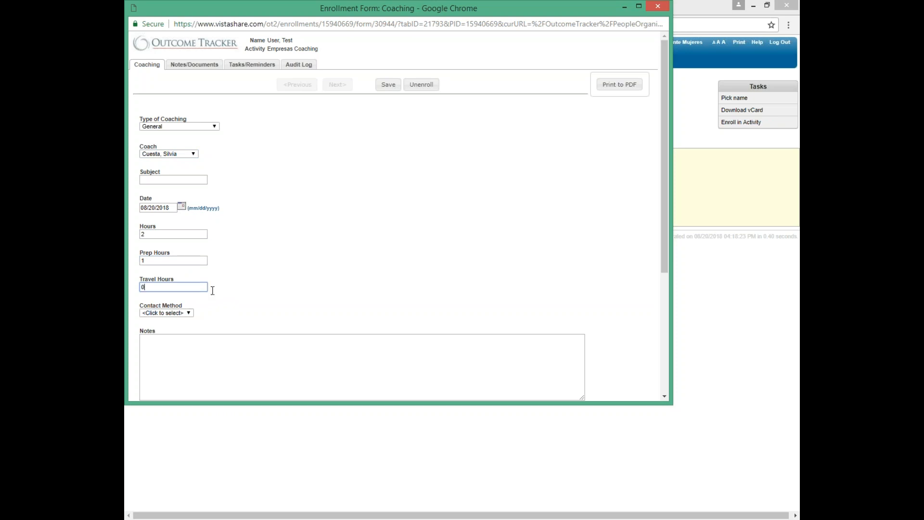
Set the contact method to In Person and save the coaching entry
scroll(285, 303, "down", 3)
left_click(193, 153)
left_click(162, 176)
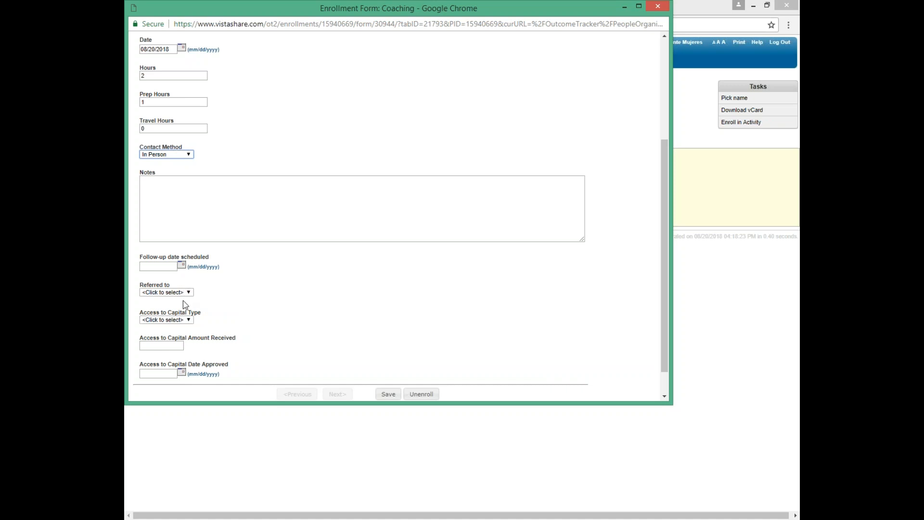
scroll(237, 305, "up", 3)
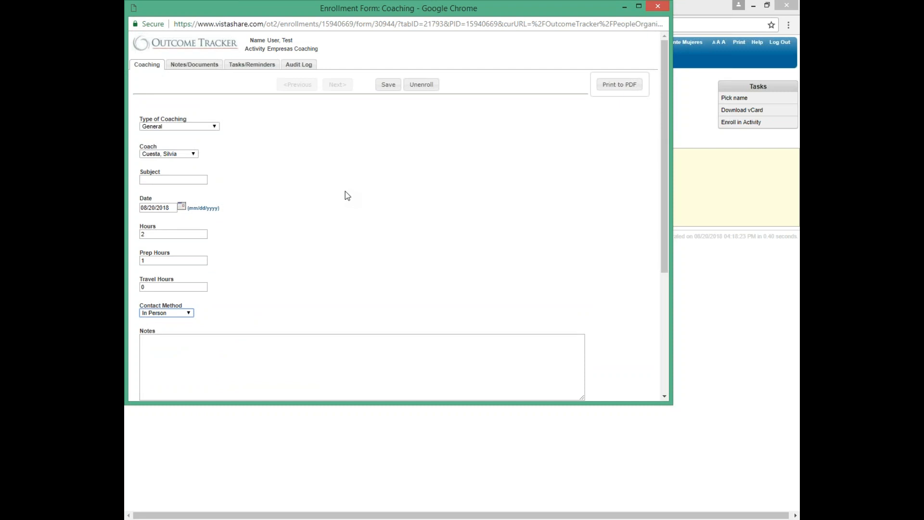
left_click(386, 86)
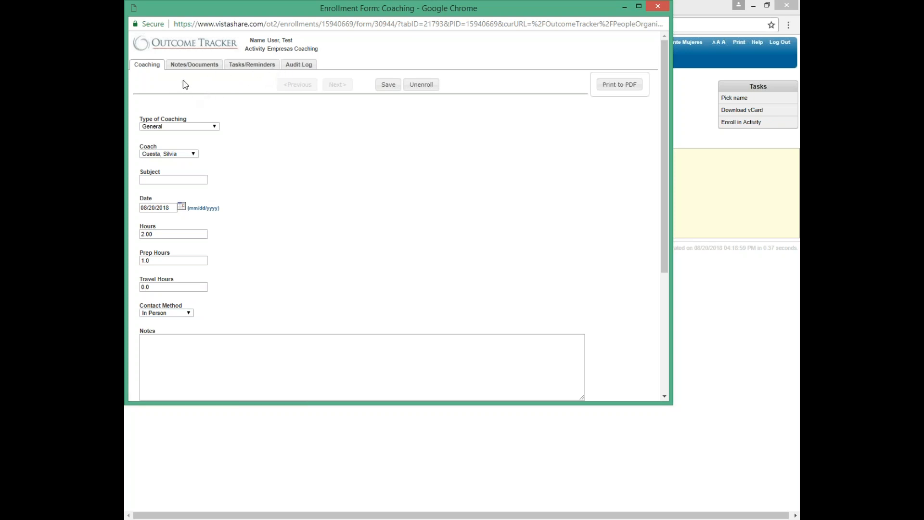
Add a note reading "Coaching note" to the Empresas Coaching enrollment
left_click(187, 66)
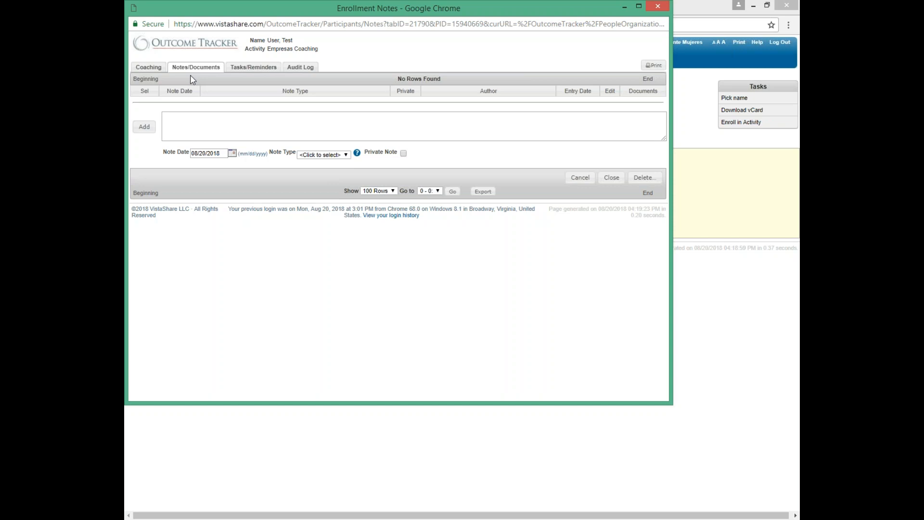
left_click(185, 117)
type("Coaching ")
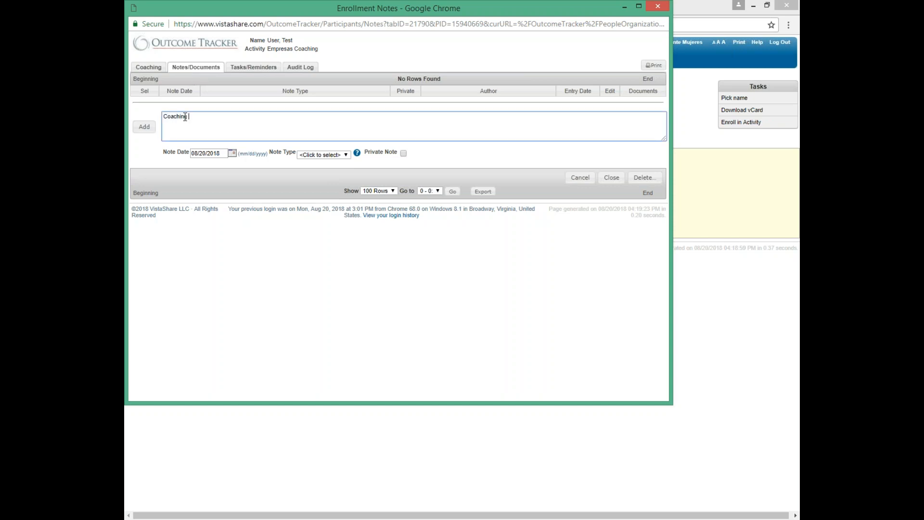
type("note")
left_click(145, 127)
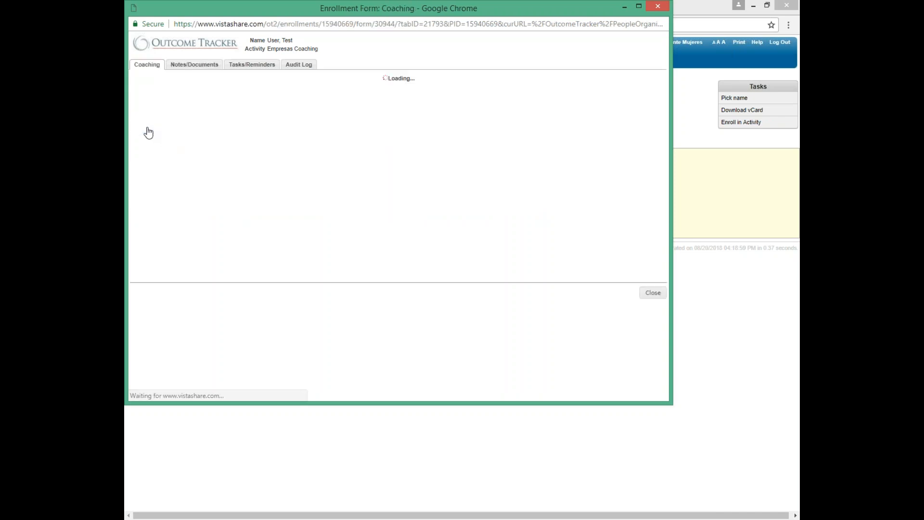
Look at the file upload option on the saved coaching note without uploading anything, and return to the coaching form
left_click(192, 65)
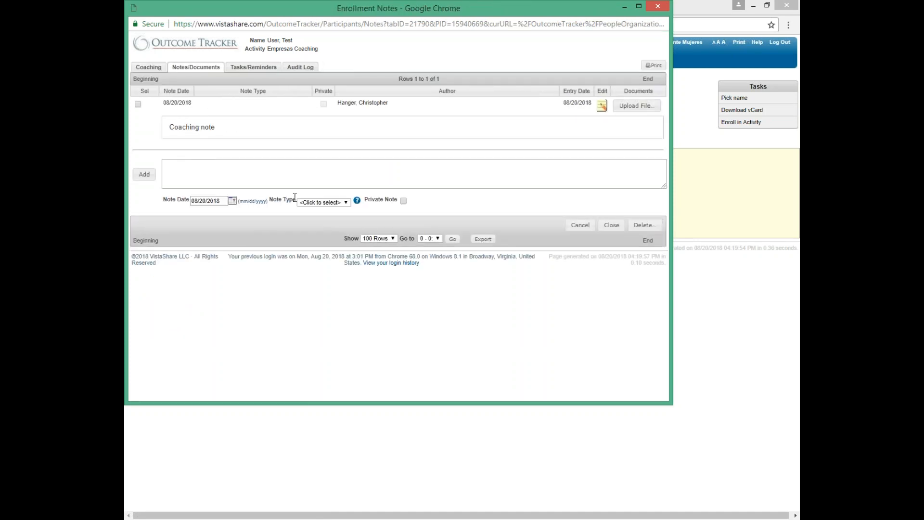
left_click(635, 107)
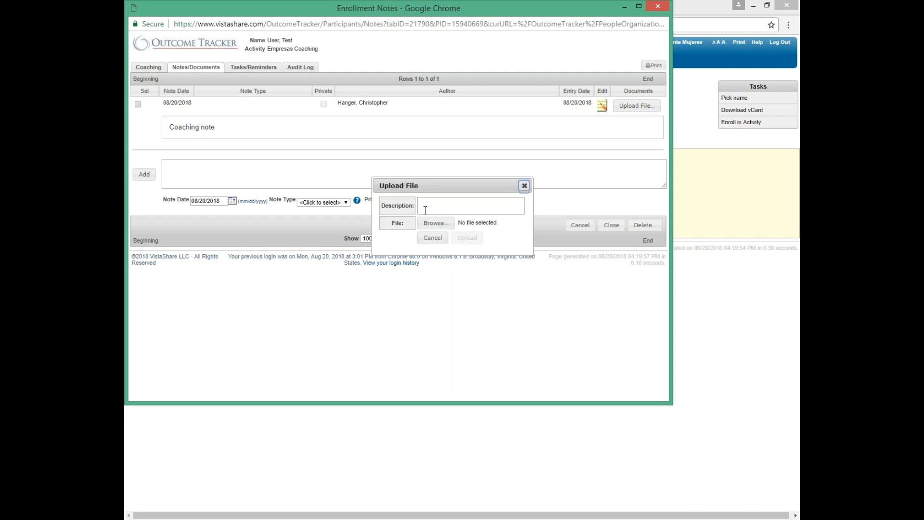
left_click(524, 185)
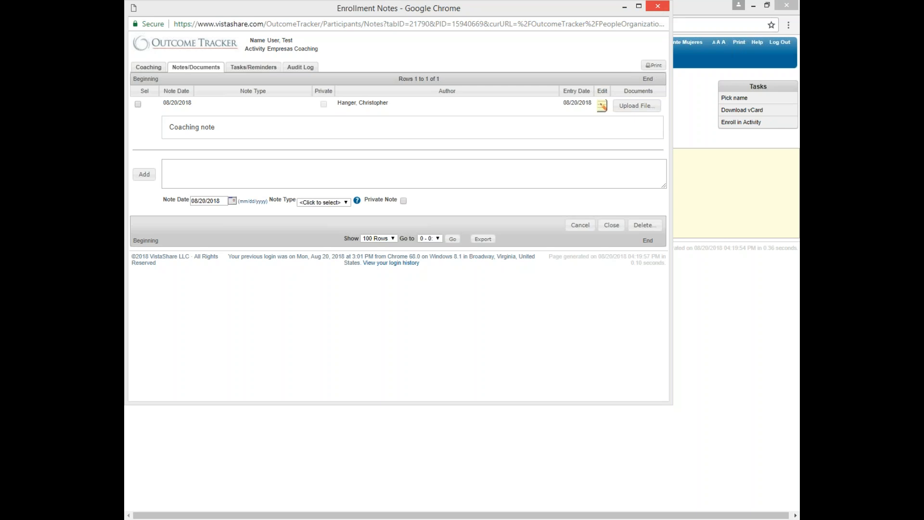
left_click(147, 67)
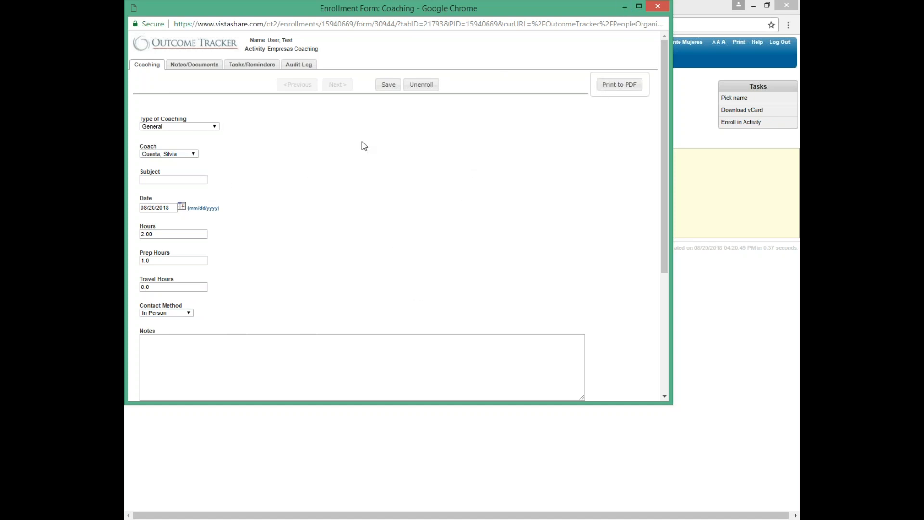
Add a reminder with the summary "Follow up" to the coaching enrollment, keeping the default date, alerts and recipient
left_click(248, 66)
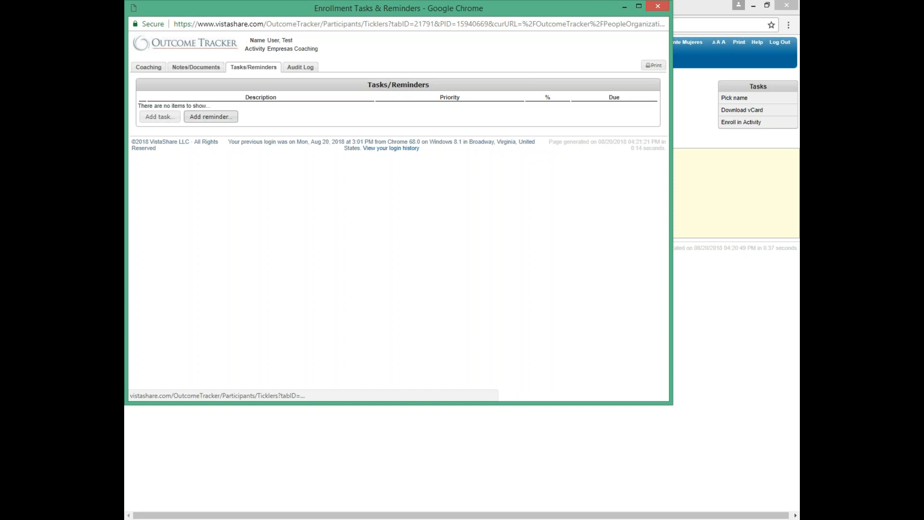
left_click(209, 123)
left_click(327, 87)
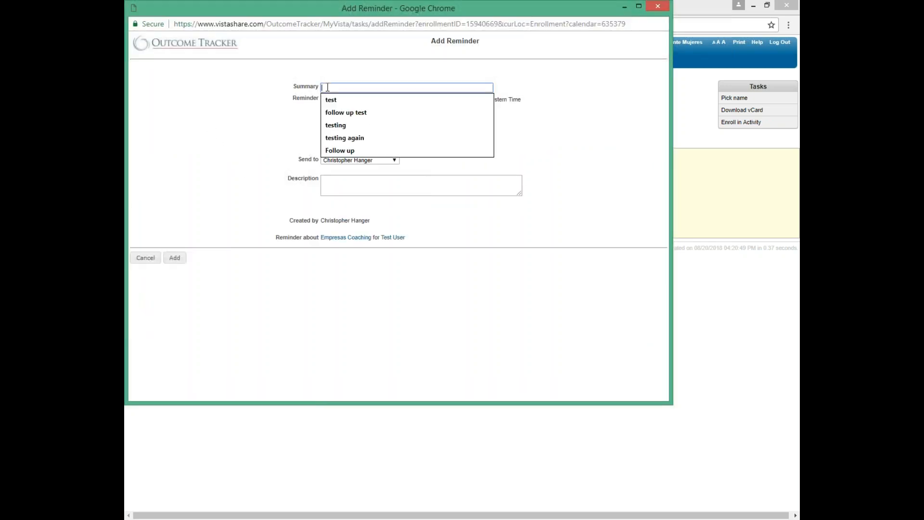
type("Follow up")
left_click_drag(293, 87, 326, 97)
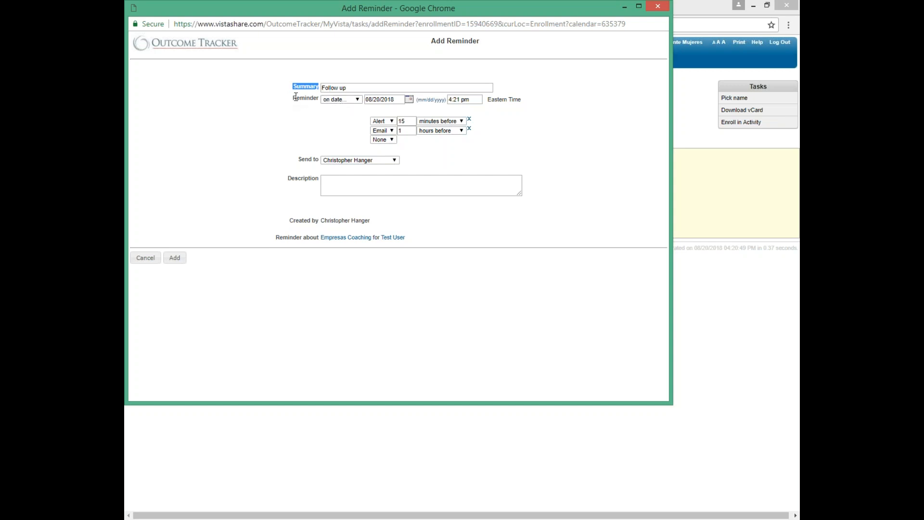
left_click_drag(292, 98, 317, 100)
left_click(395, 162)
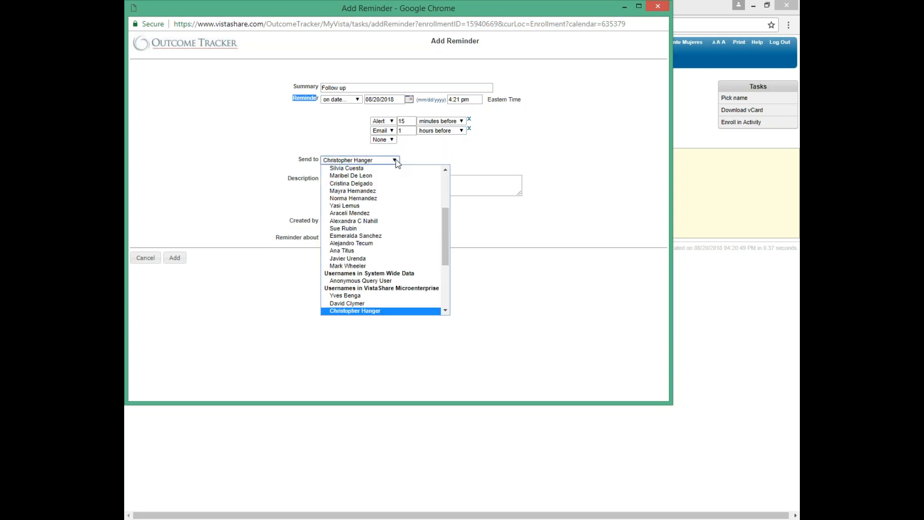
left_click(412, 158)
left_click(411, 158)
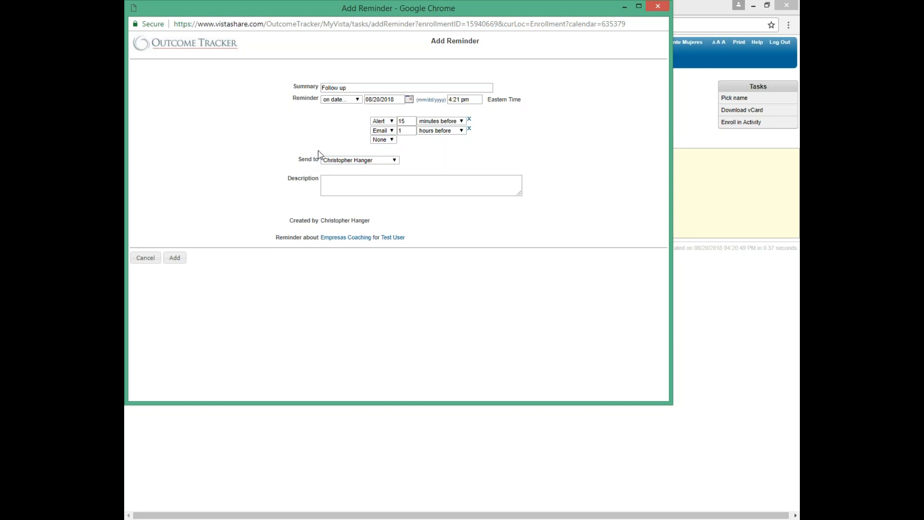
left_click(174, 258)
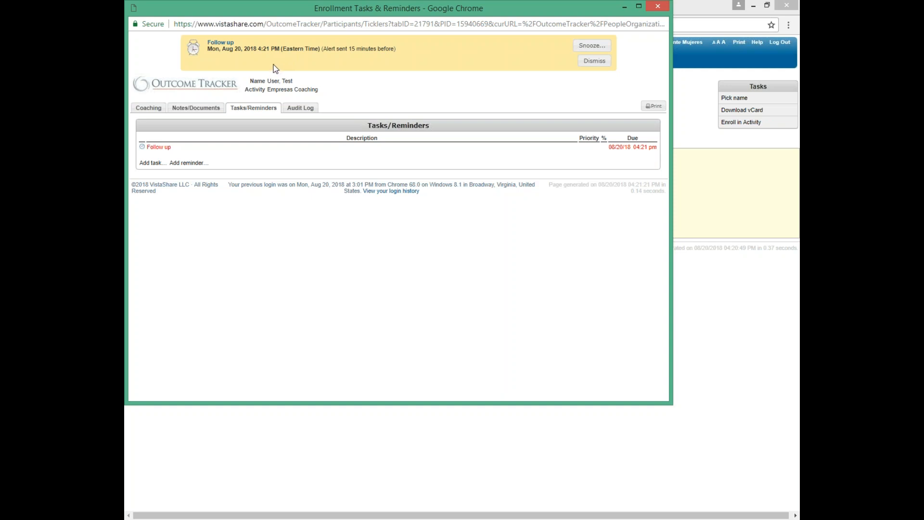
Dismiss the Follow up alert and close the coaching enrollment window
left_click(594, 62)
left_click(594, 61)
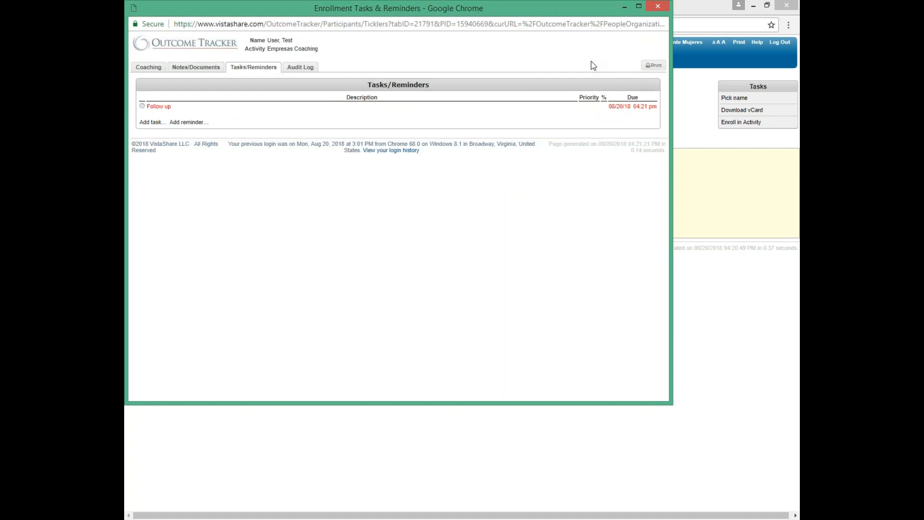
left_click_drag(423, 14, 473, 192)
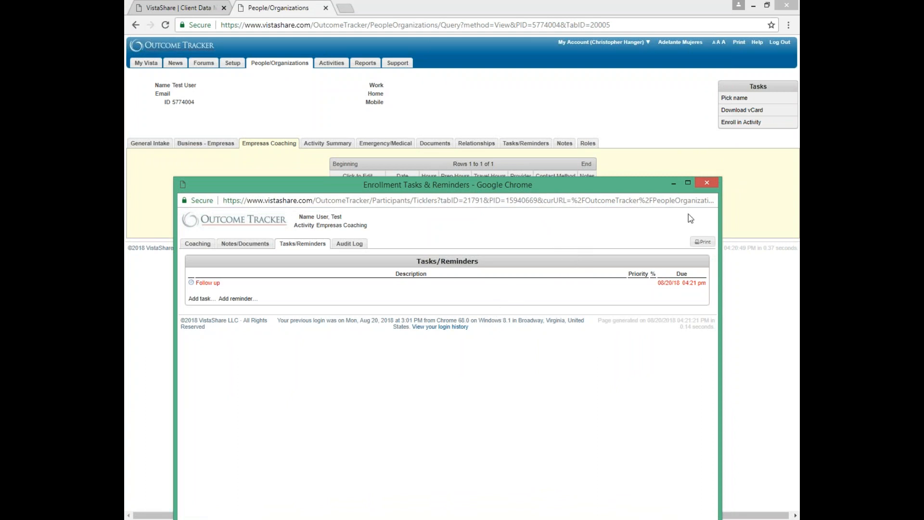
left_click(713, 187)
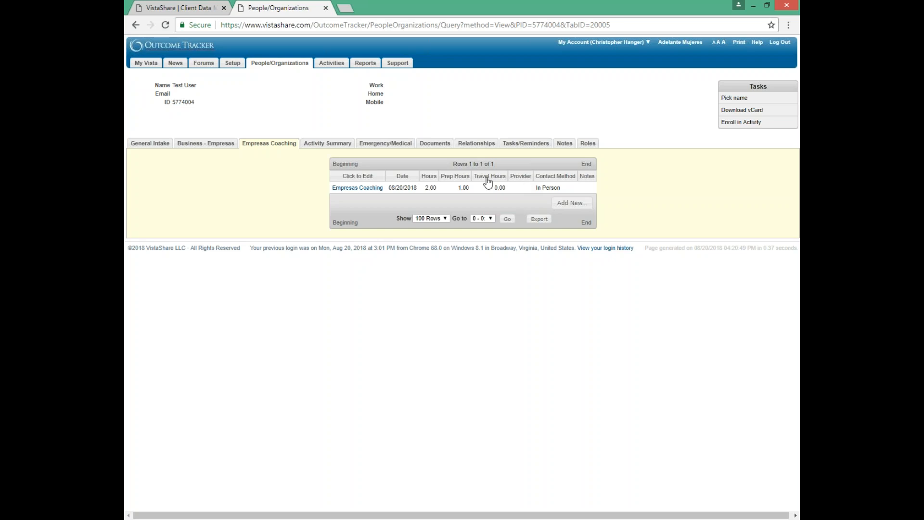
Review the saved Empresas Coaching entry, close it, and view the person's activity summary
left_click(362, 188)
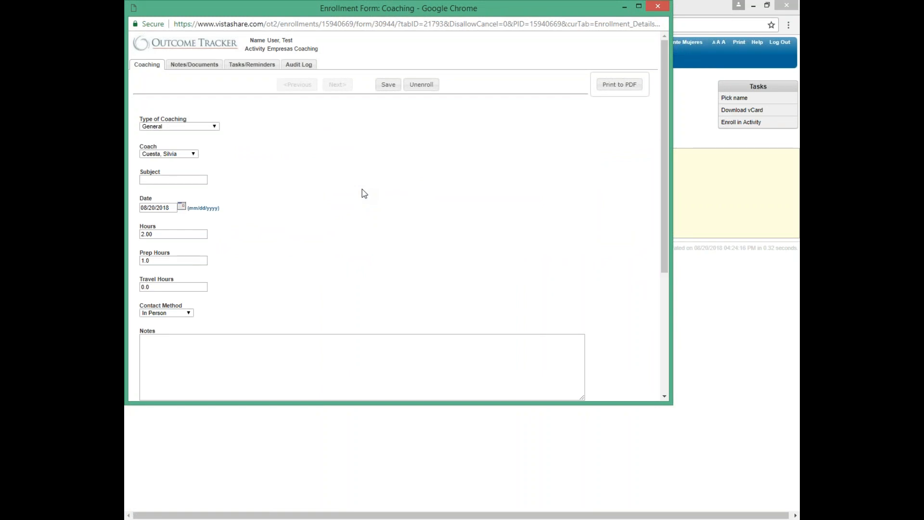
left_click(657, 6)
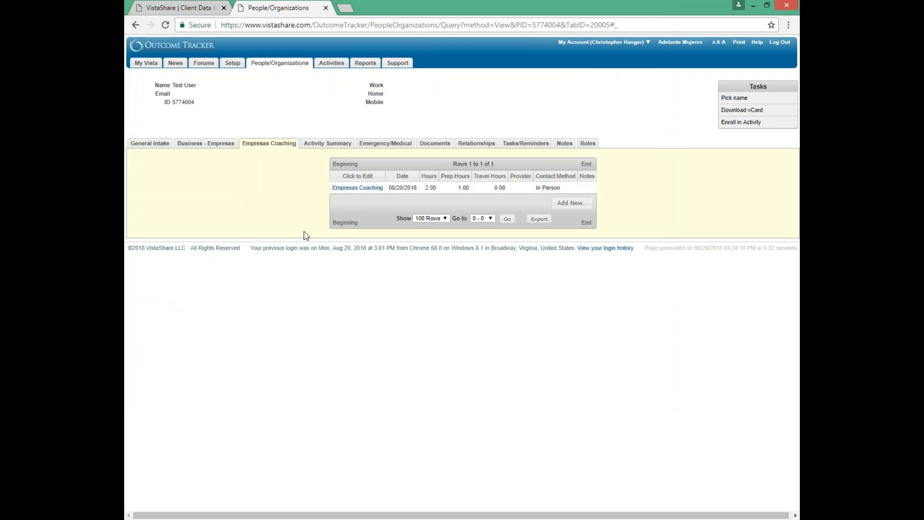
left_click(320, 145)
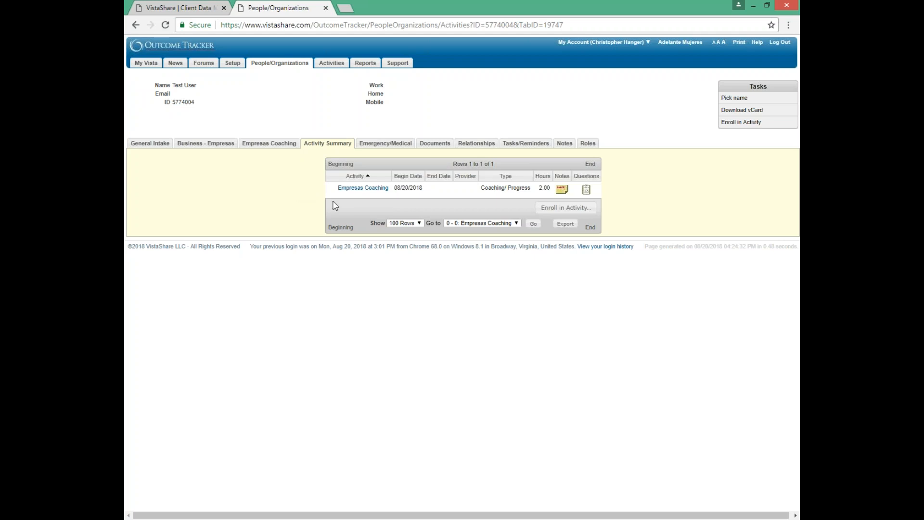
left_click(560, 208)
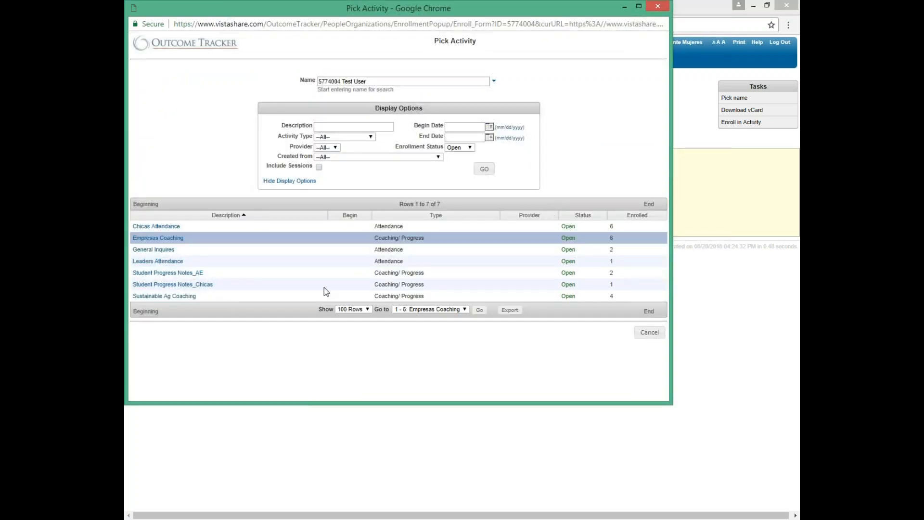
left_click(164, 266)
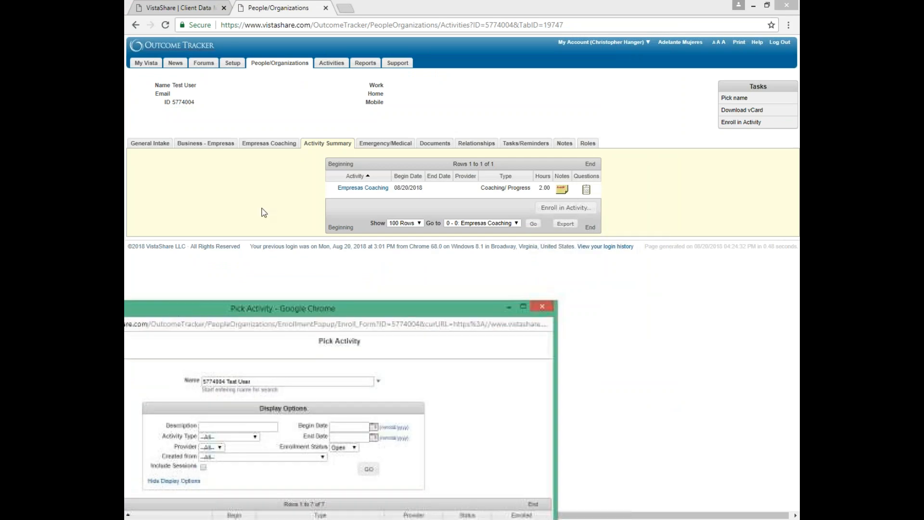
left_click_drag(298, 312, 464, 57)
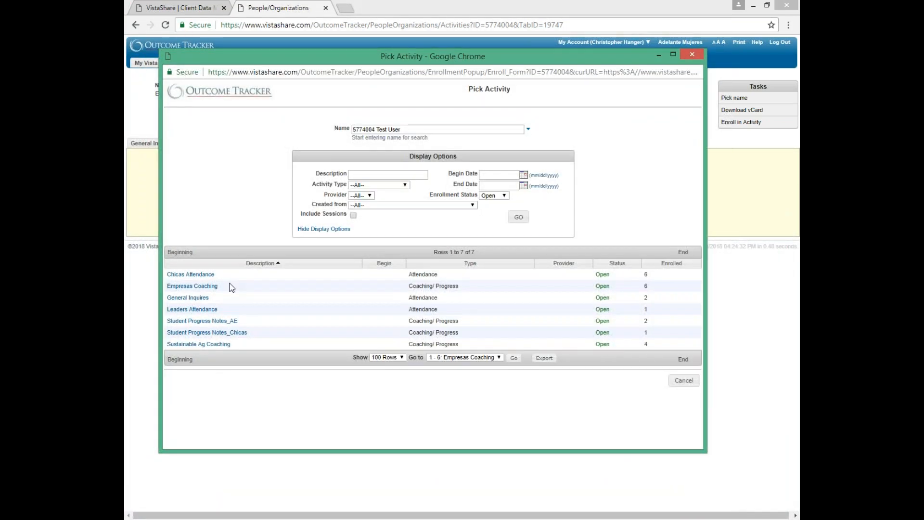
left_click(194, 310)
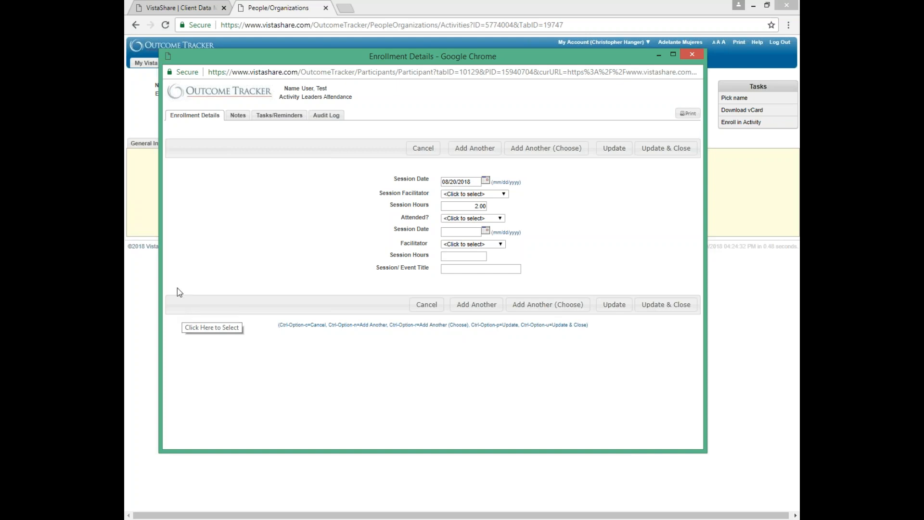
left_click_drag(358, 60, 125, 197)
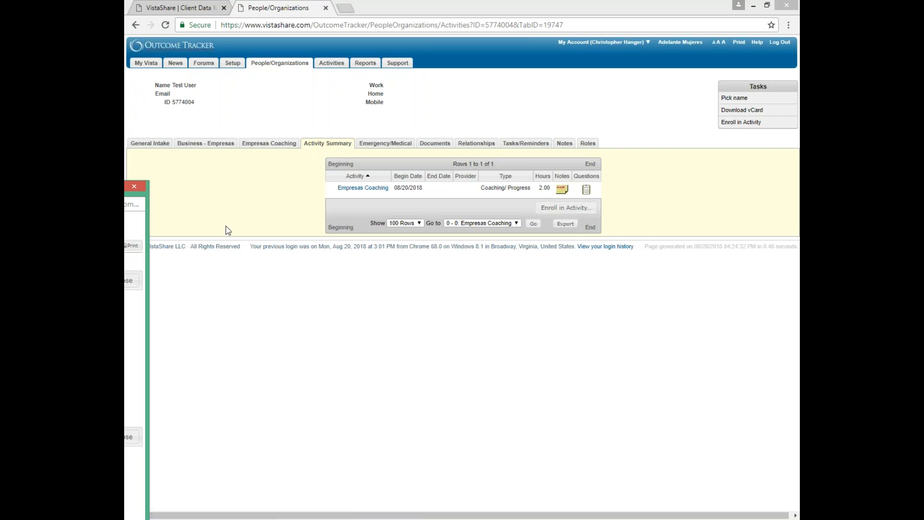
left_click_drag(66, 186, 238, 189)
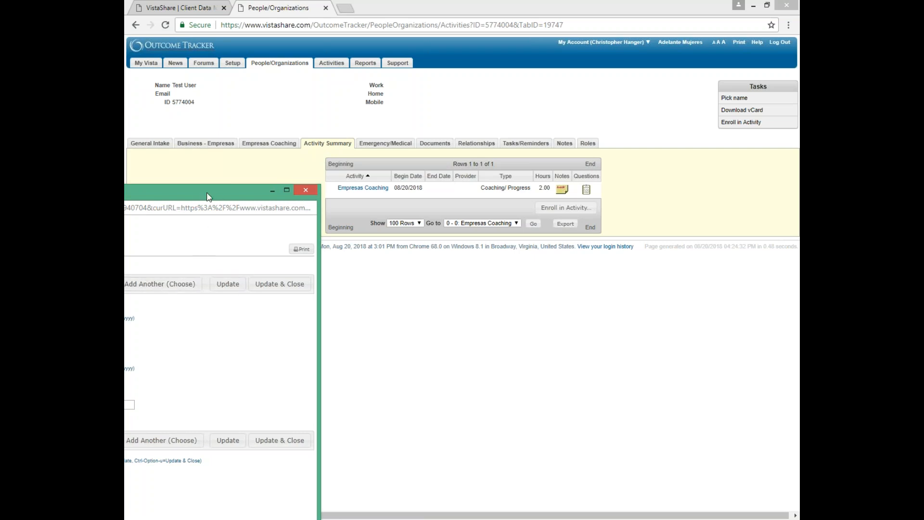
left_click_drag(214, 194, 12, 193)
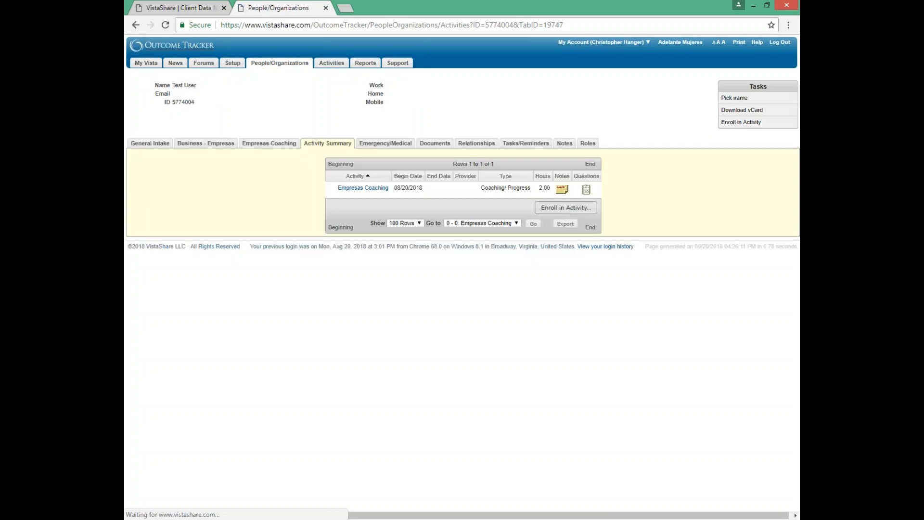
Look at the Leaders Attendance enrollment form for the test person, and cancel it without saving a session
left_click(566, 208)
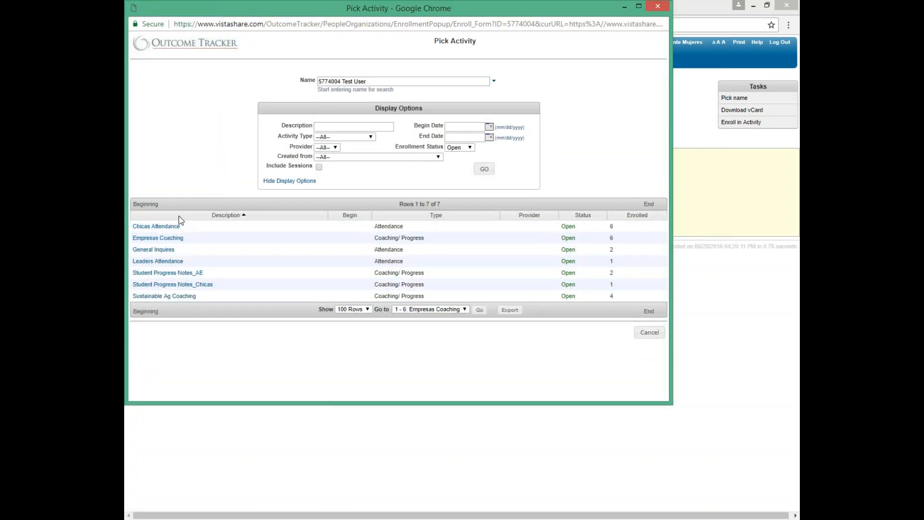
left_click(158, 261)
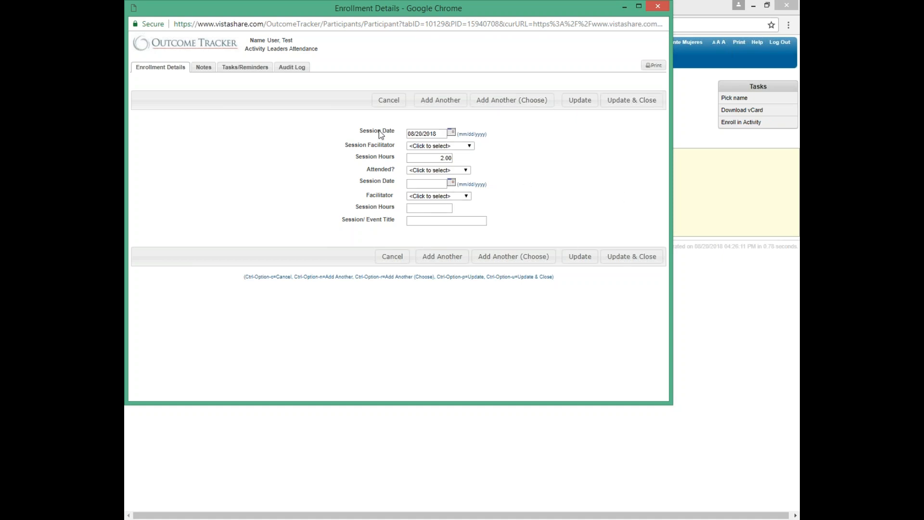
left_click(389, 104)
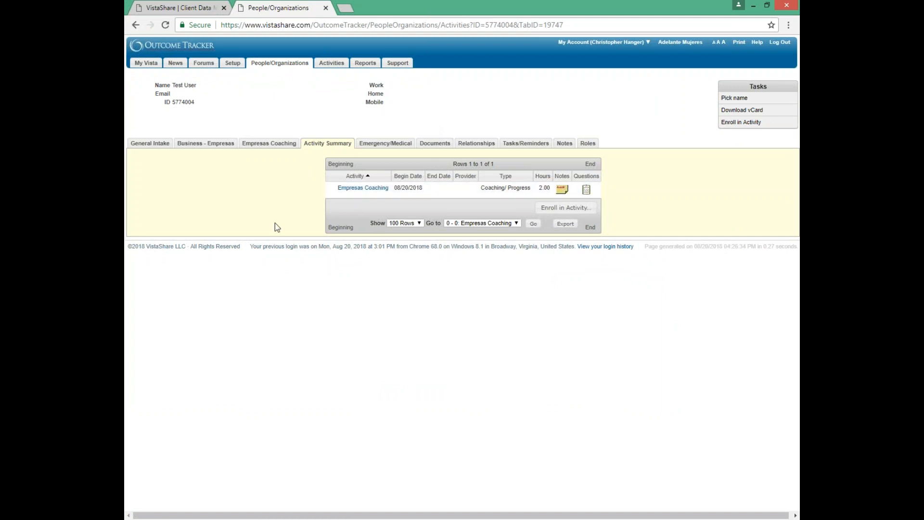
View the person's Emergency/Medical form and the document upload options without uploading any file
left_click(389, 148)
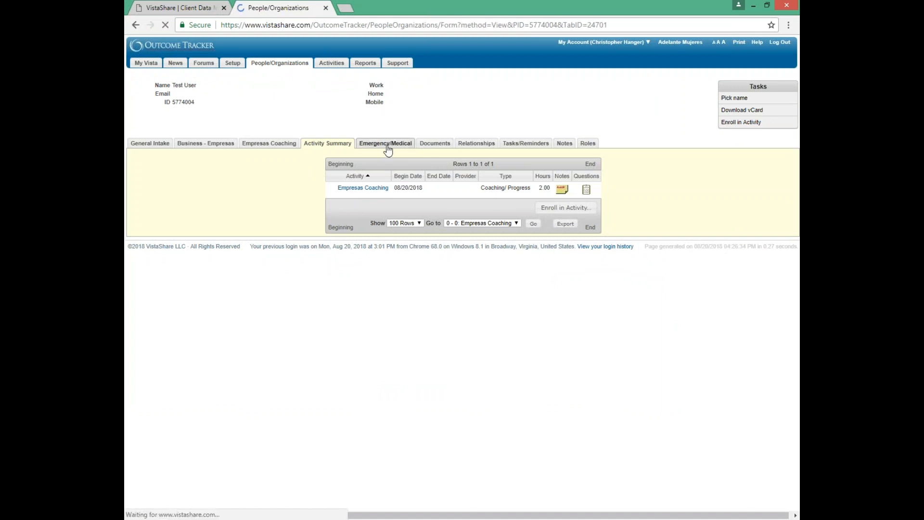
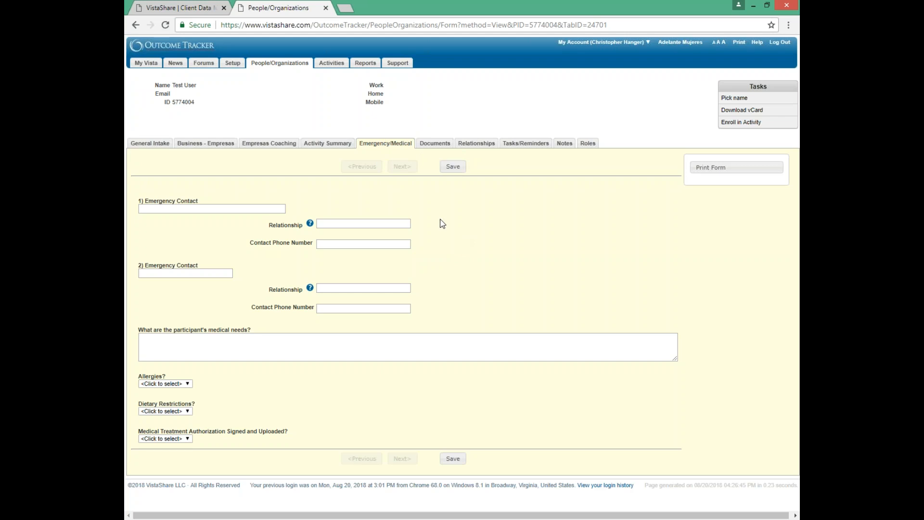
left_click(429, 146)
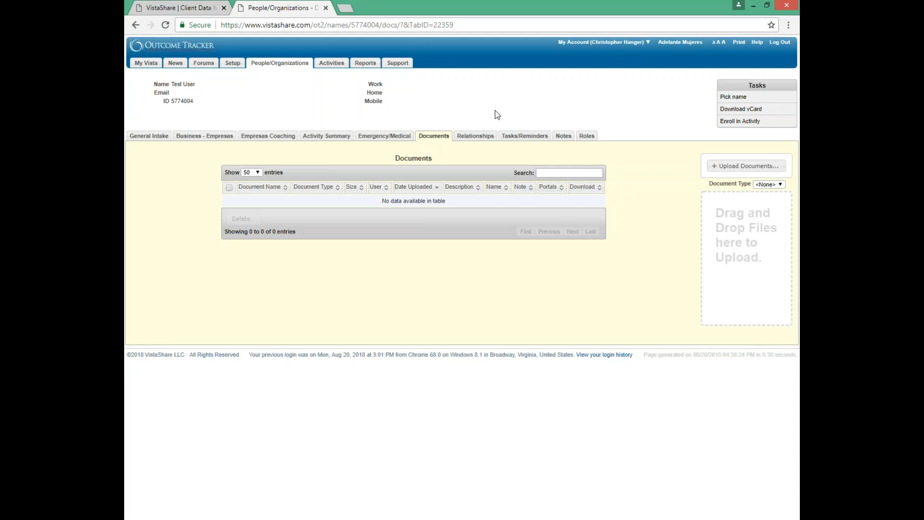
left_click(736, 168)
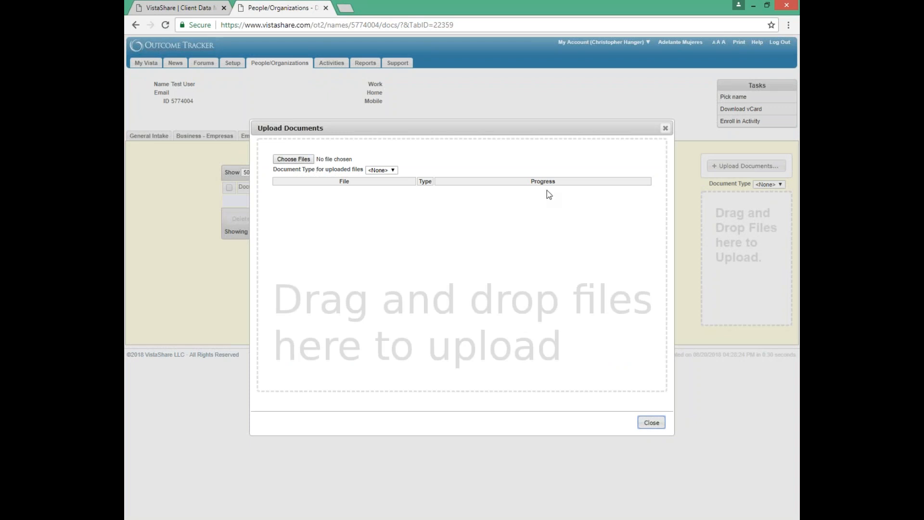
left_click(665, 128)
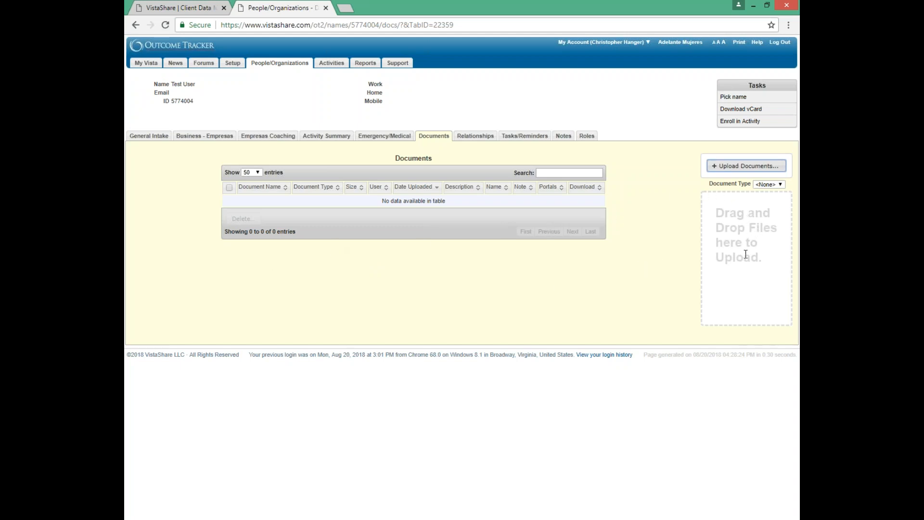
left_click_drag(744, 258, 736, 252)
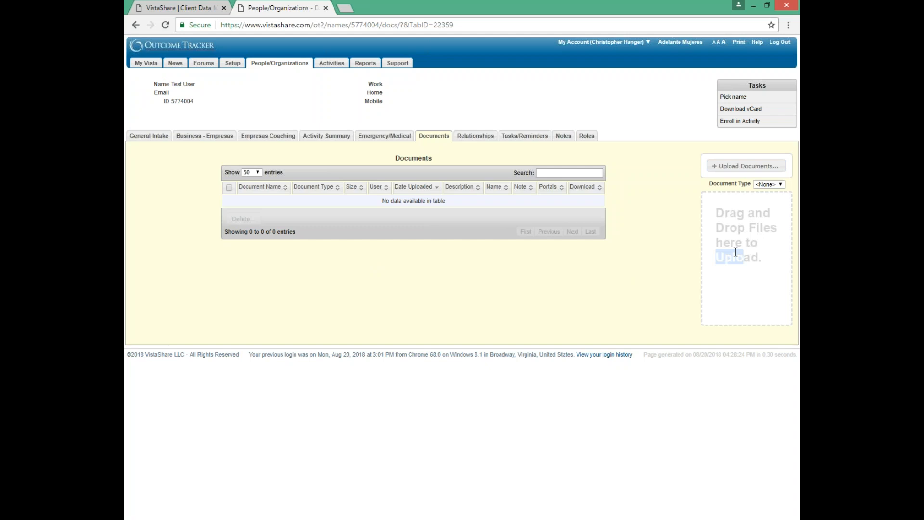
left_click(687, 266)
Look at the relationship types offered when adding a relationship to the person, and close the form without adding one
left_click(488, 138)
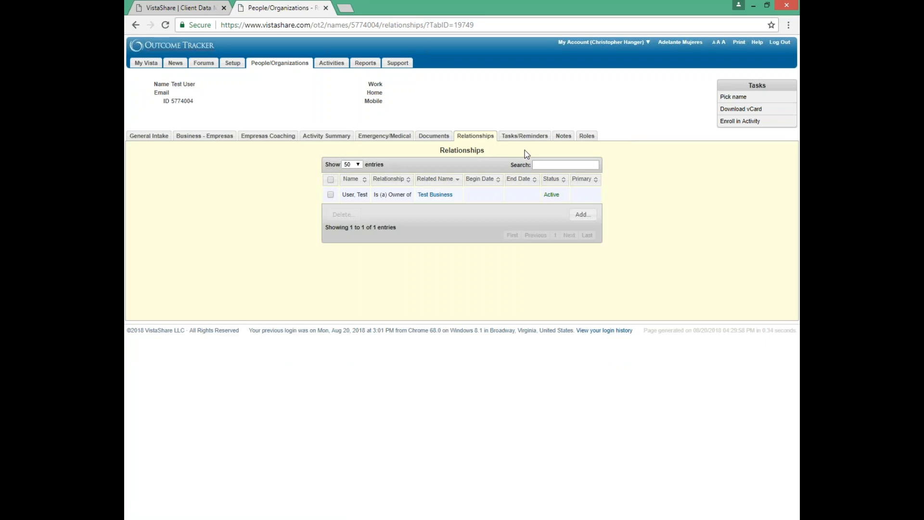
left_click(583, 214)
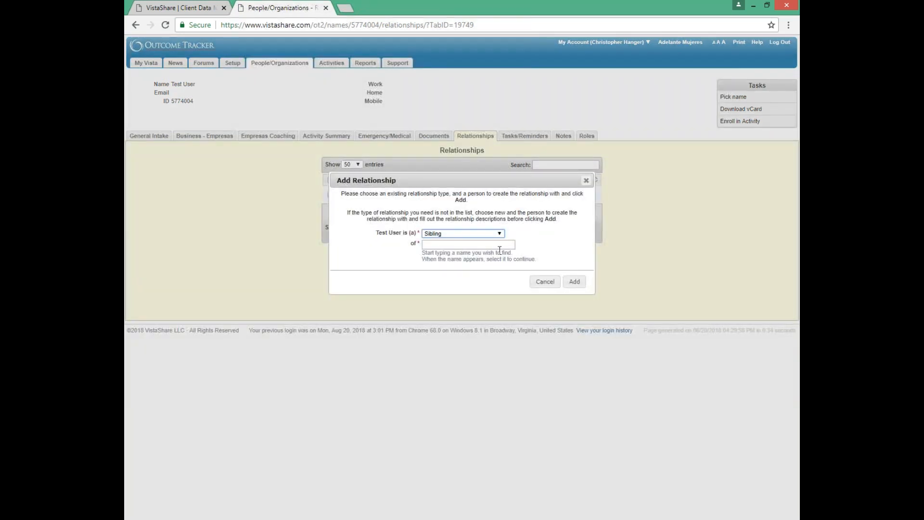
left_click(503, 234)
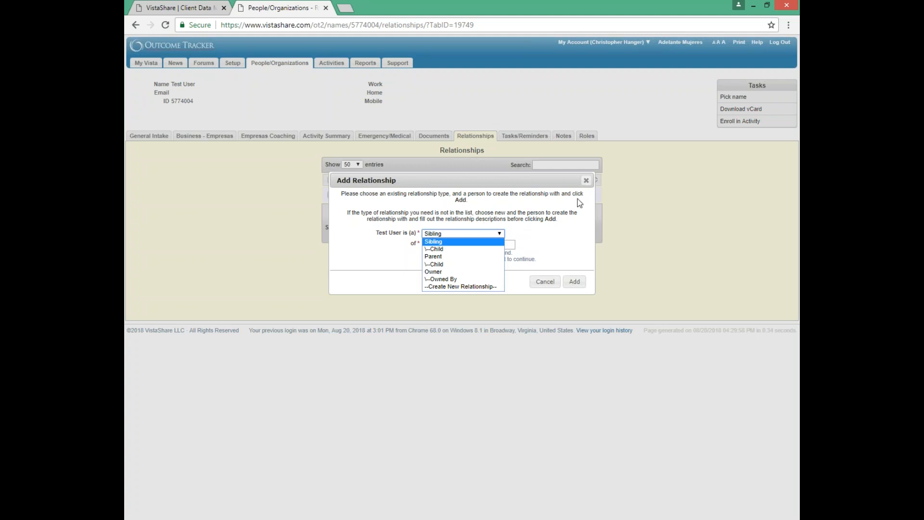
left_click(585, 180)
left_click(585, 180)
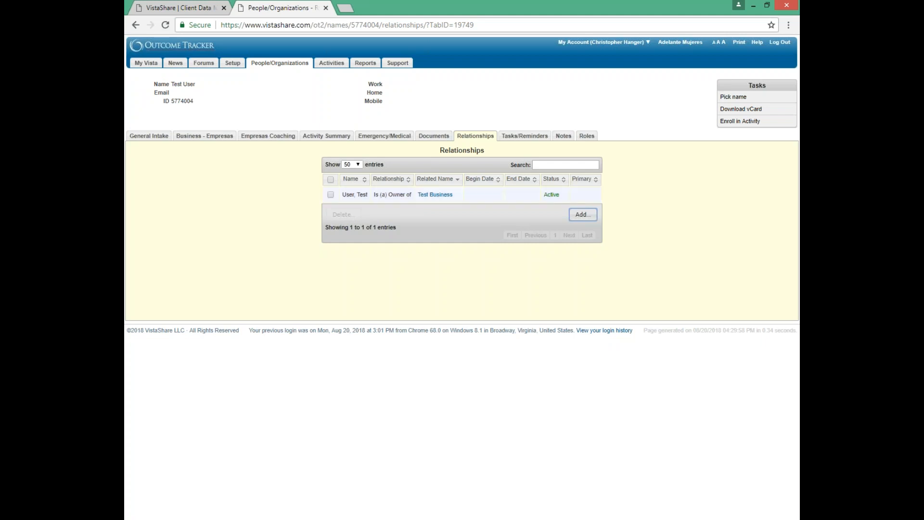
Delete the completed "Follow up" reminder through the My Vista home page in a separate tab, and return to the person's reminders
left_click(516, 139)
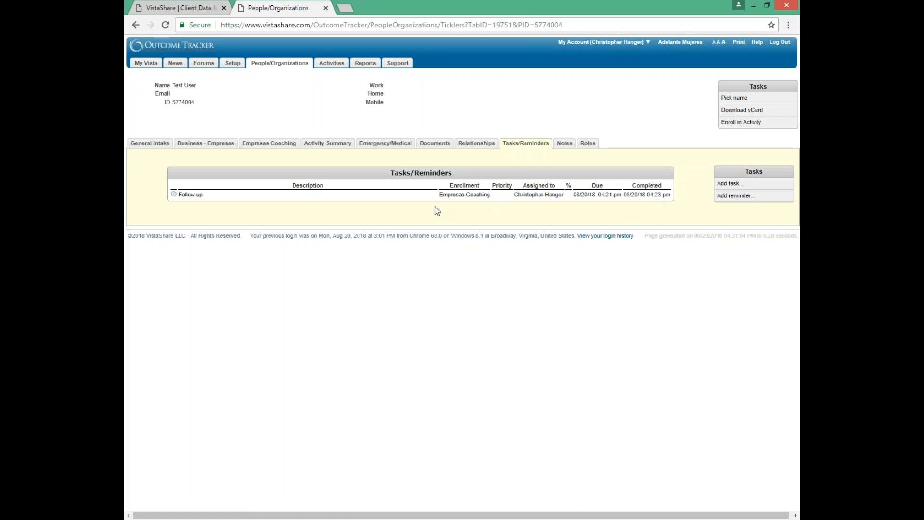
right_click(153, 69)
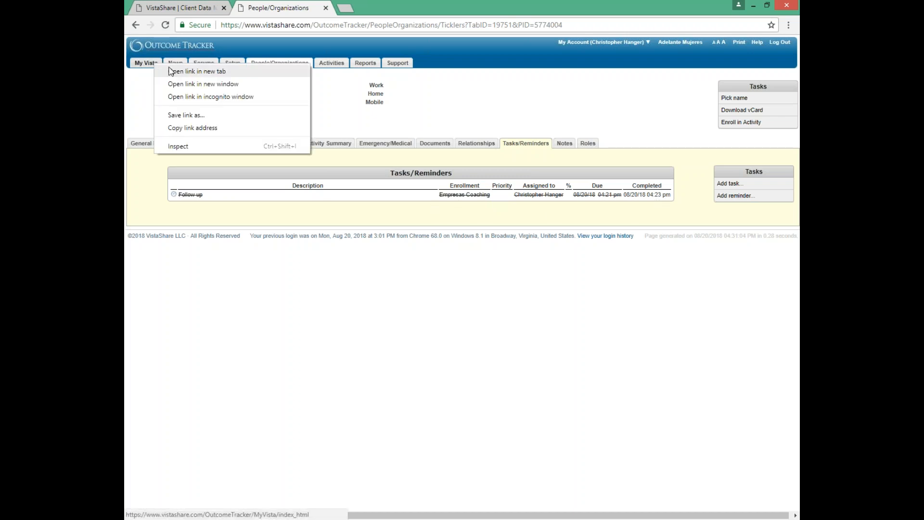
left_click(202, 68)
left_click(394, 8)
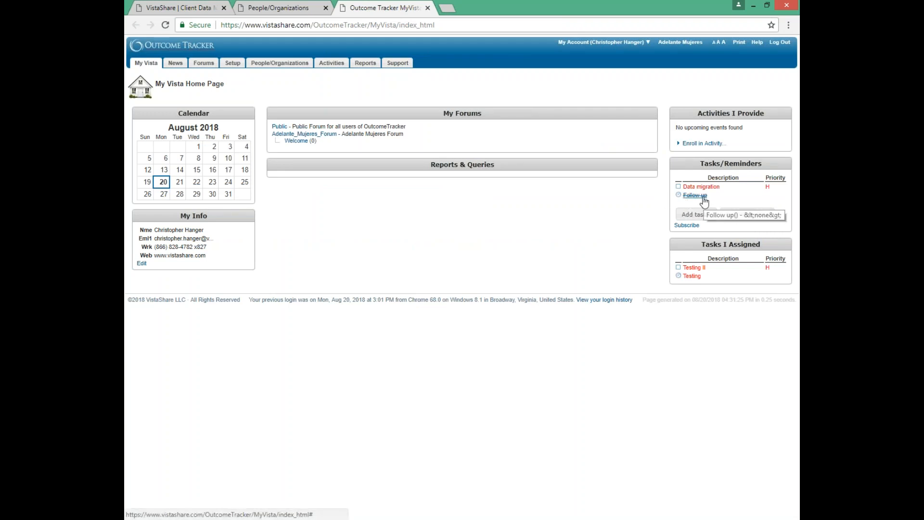
left_click(703, 197)
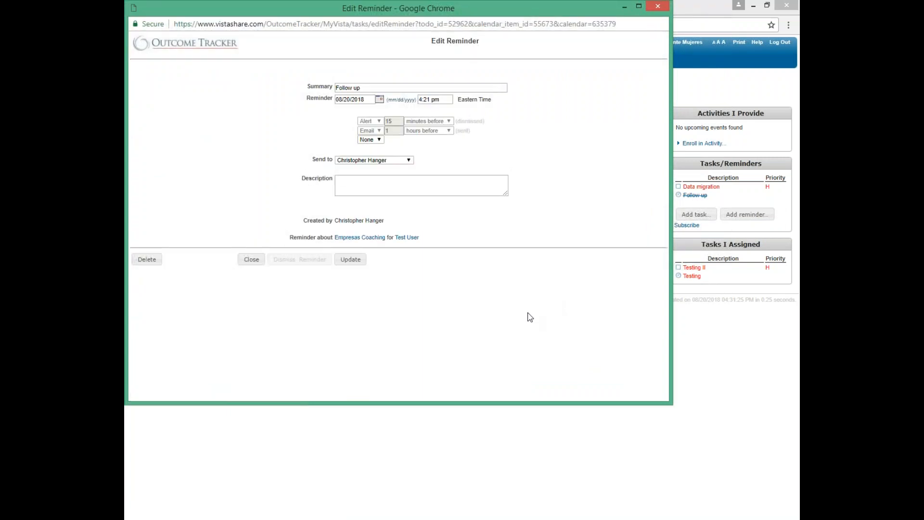
left_click(149, 260)
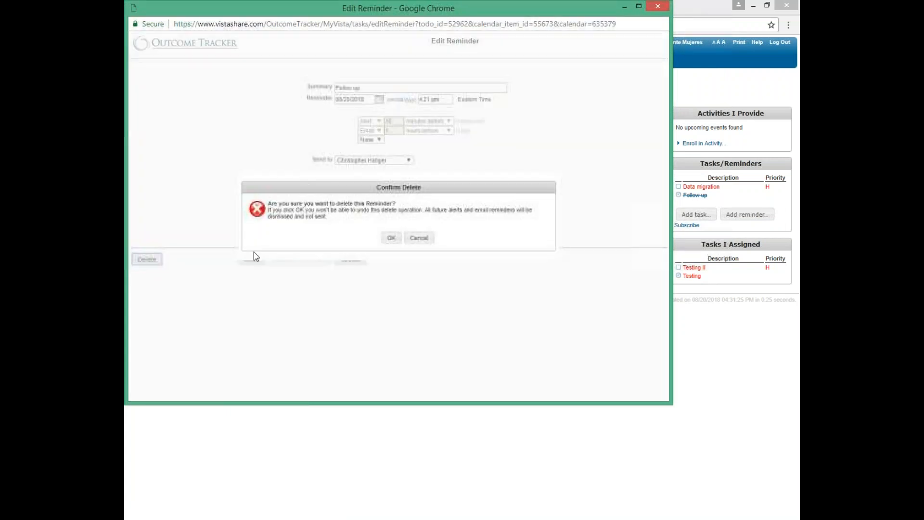
left_click(389, 237)
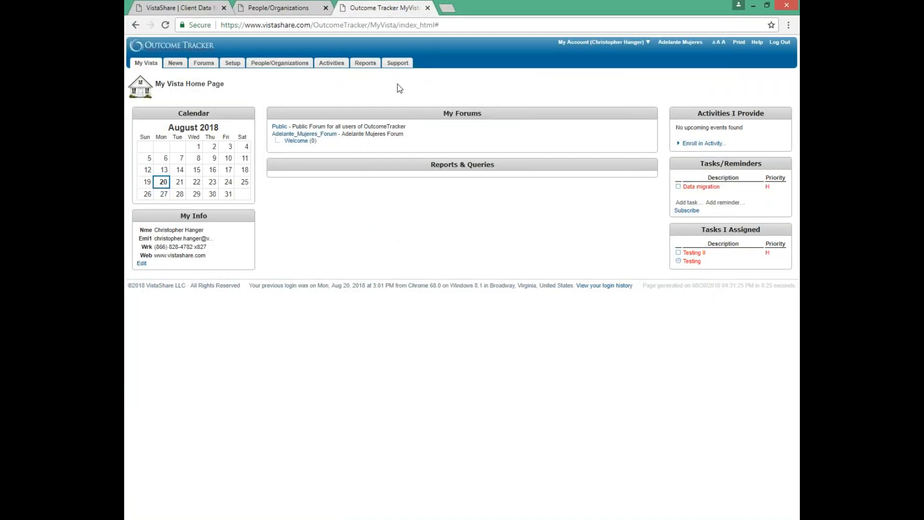
left_click(292, 7)
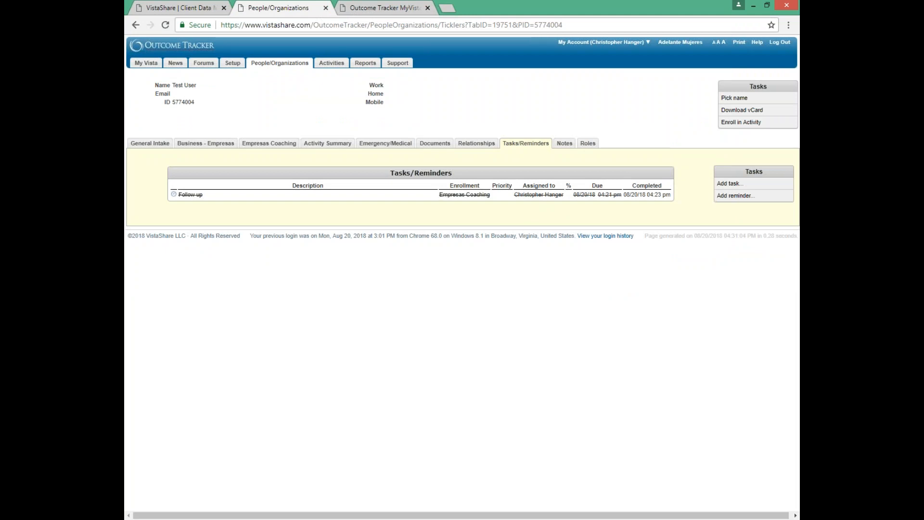
Review the person's notes and roles, including the name and ID details in the record header
left_click(565, 145)
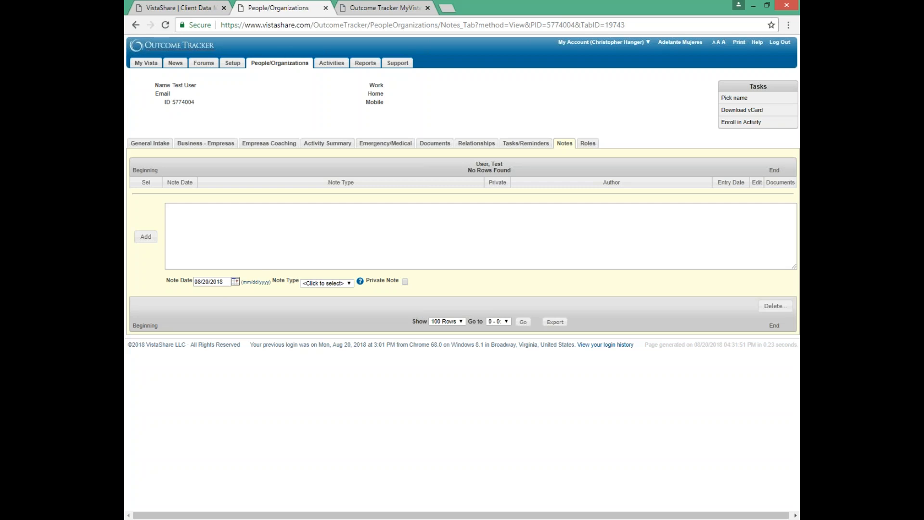
left_click(588, 143)
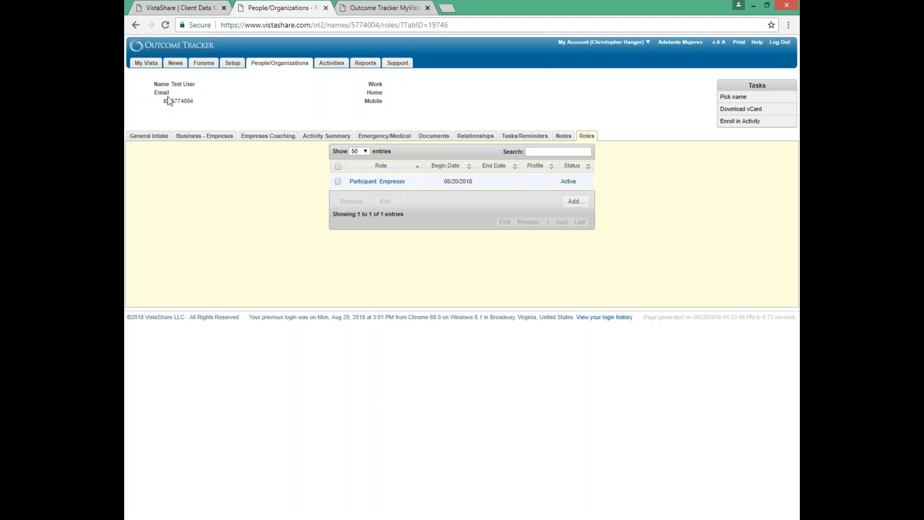
left_click_drag(177, 85, 203, 97)
left_click(395, 86)
left_click_drag(195, 102, 172, 102)
double_click(189, 100)
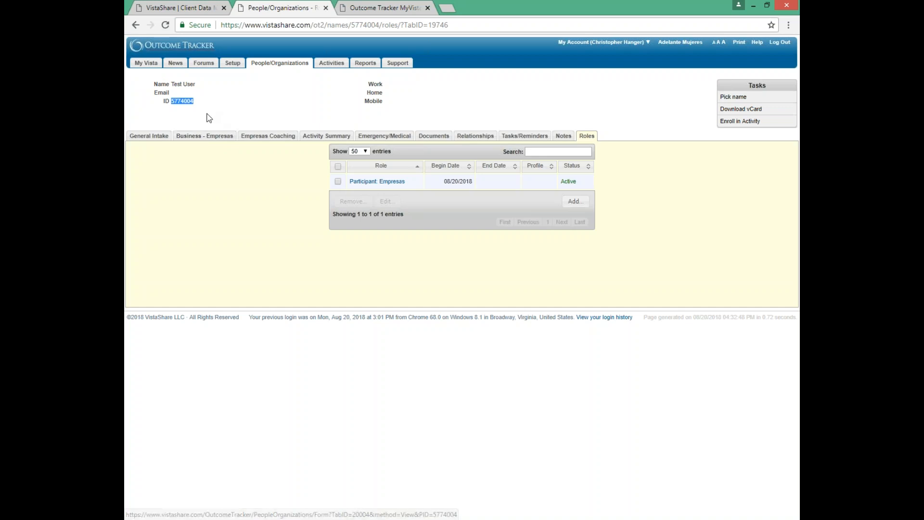
left_click(374, 115)
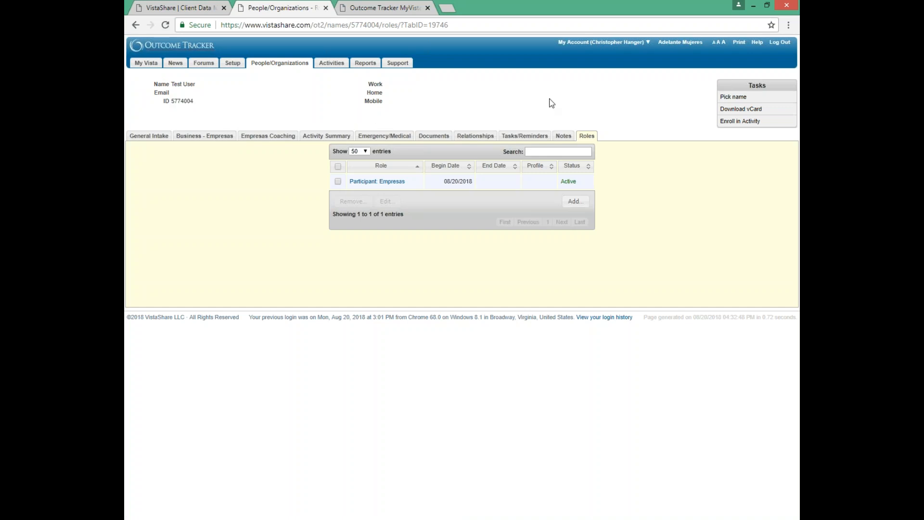
Look at the activities available for enrollment through the person's task shortcuts, and close the list without picking one
left_click_drag(749, 85, 770, 86)
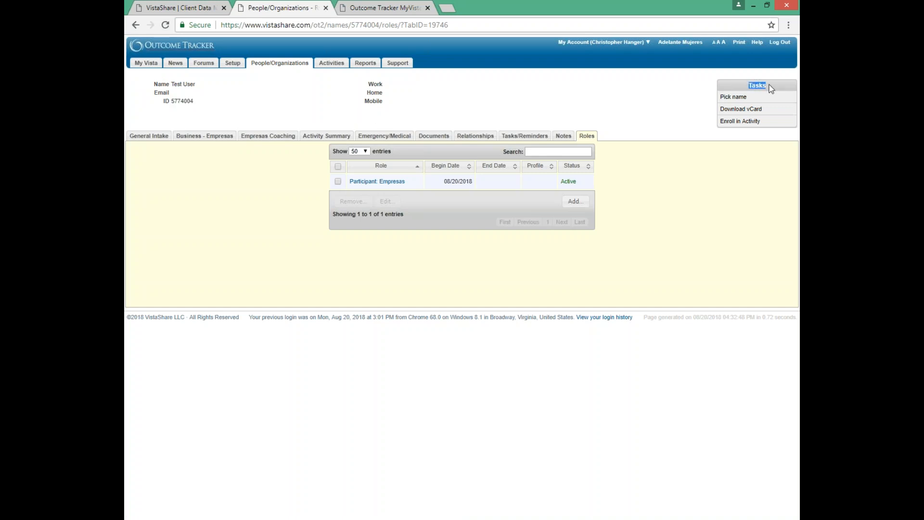
left_click(728, 124)
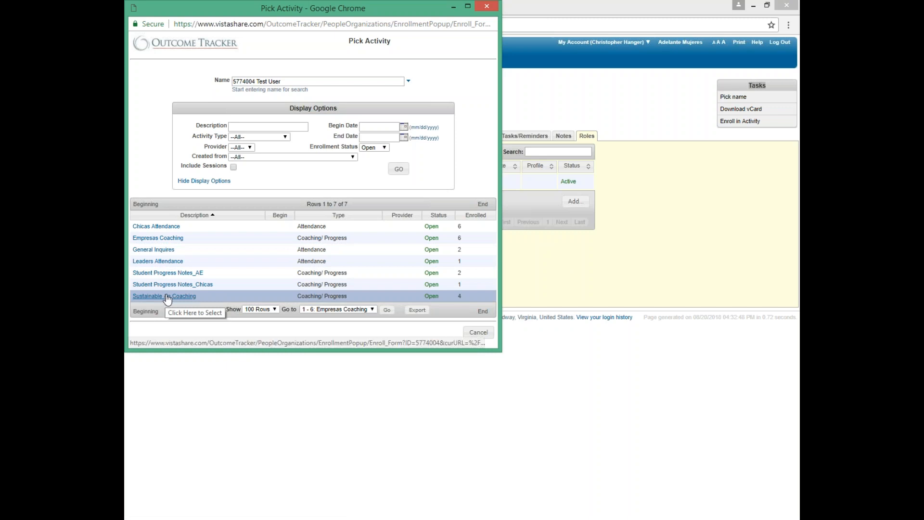
left_click(487, 7)
Examine the People/Organizations name search and its role filter set to *ALL*, without running a search
left_click(733, 97)
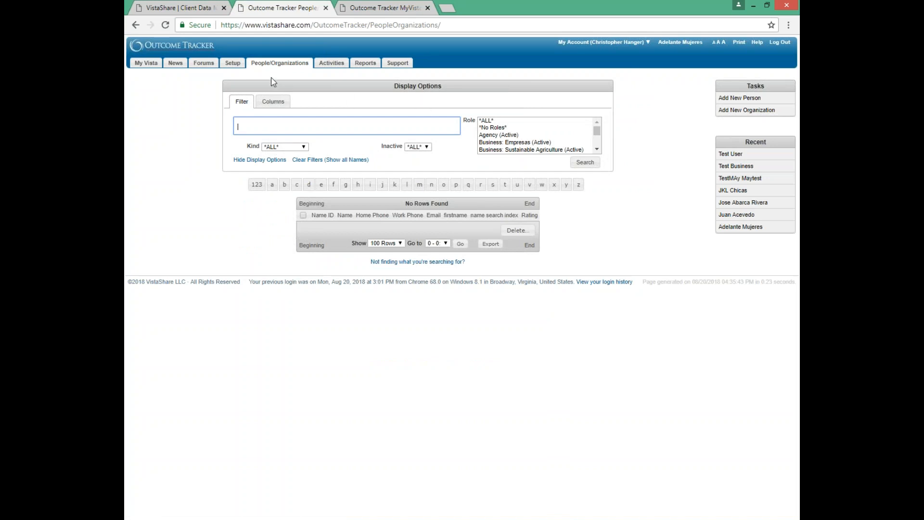
left_click(498, 121)
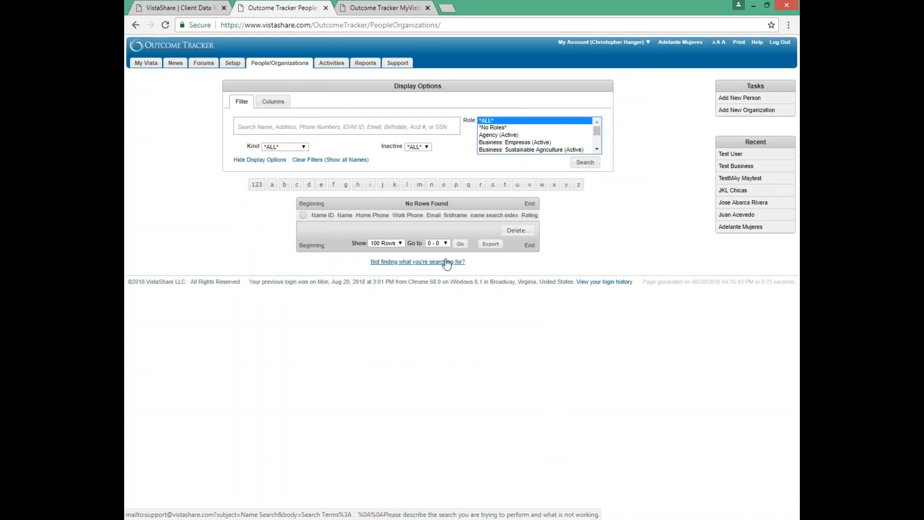
left_click(132, 25)
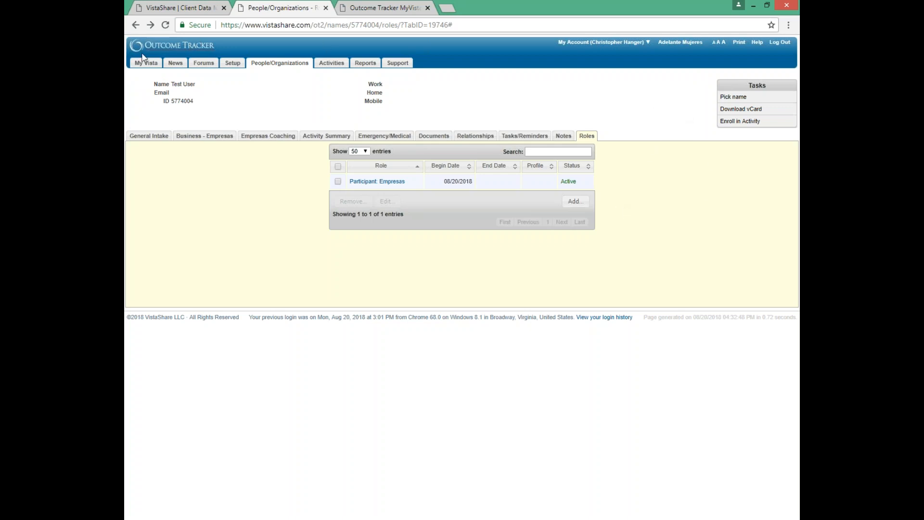
left_click(738, 98)
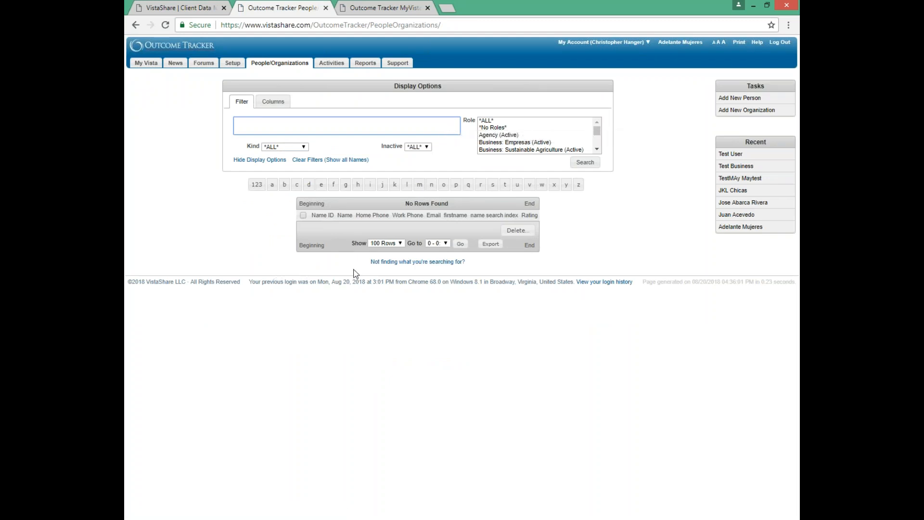
left_click(491, 121)
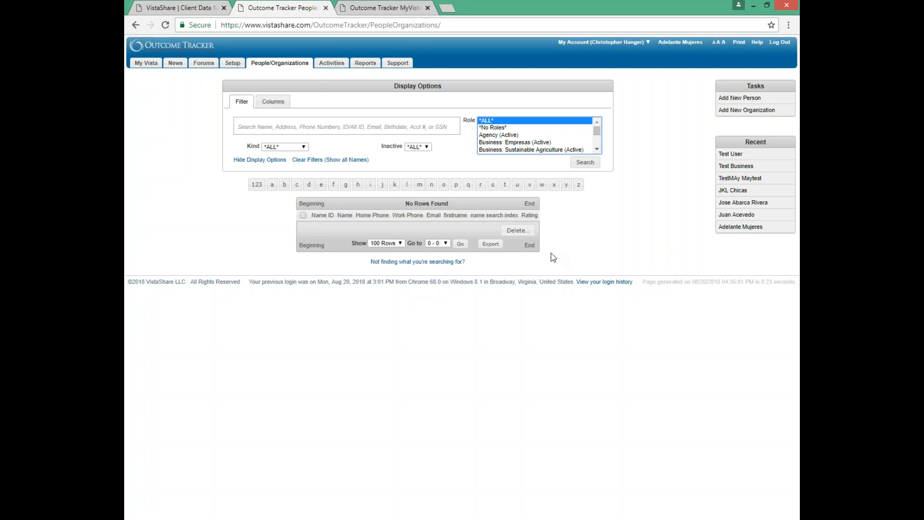
left_click(600, 221)
Start defining a new activity in Activities, using Create New Activity instead of copying a template or existing activity
left_click(331, 63)
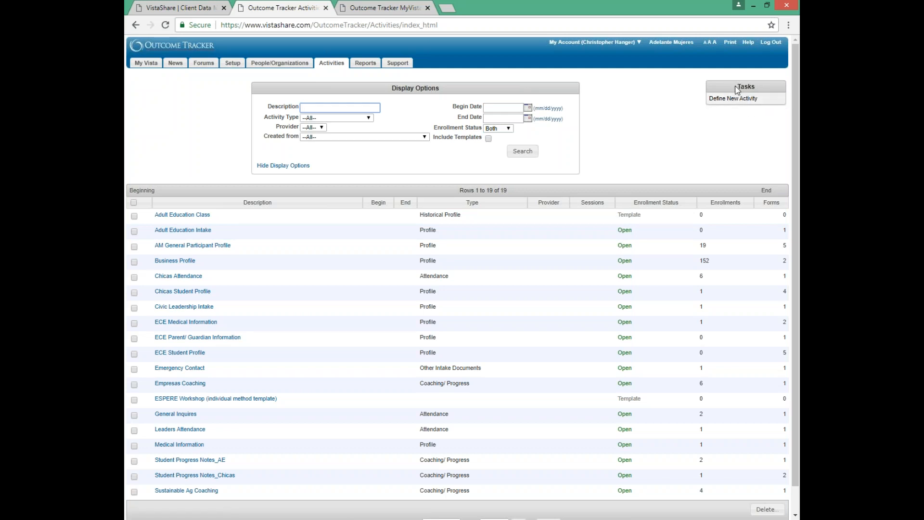
left_click(739, 99)
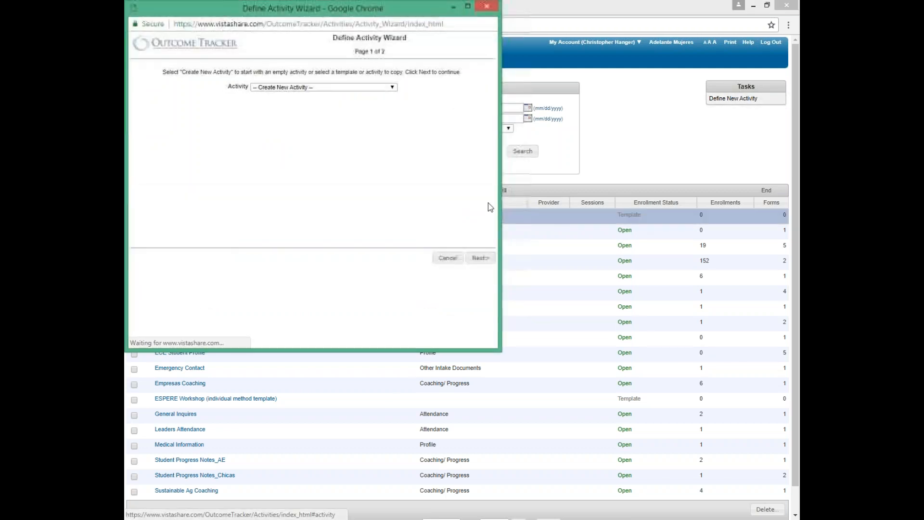
left_click_drag(499, 350, 742, 505)
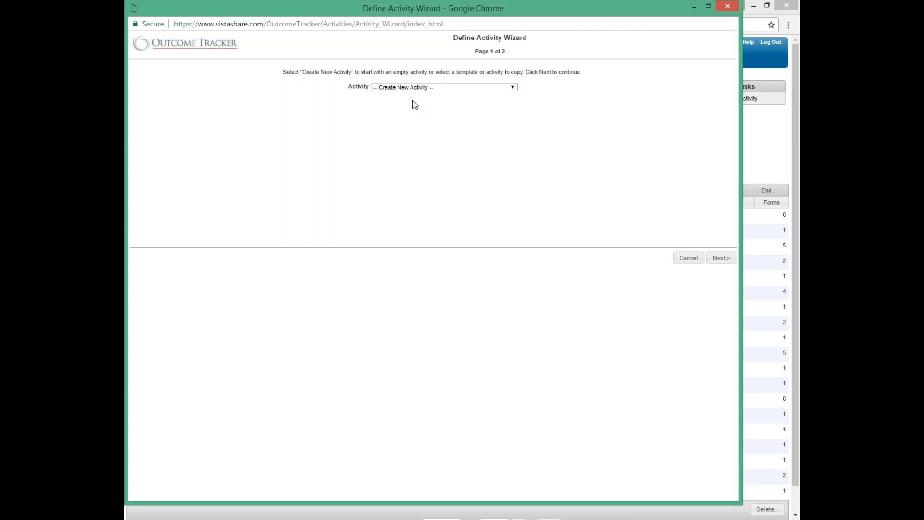
left_click(513, 88)
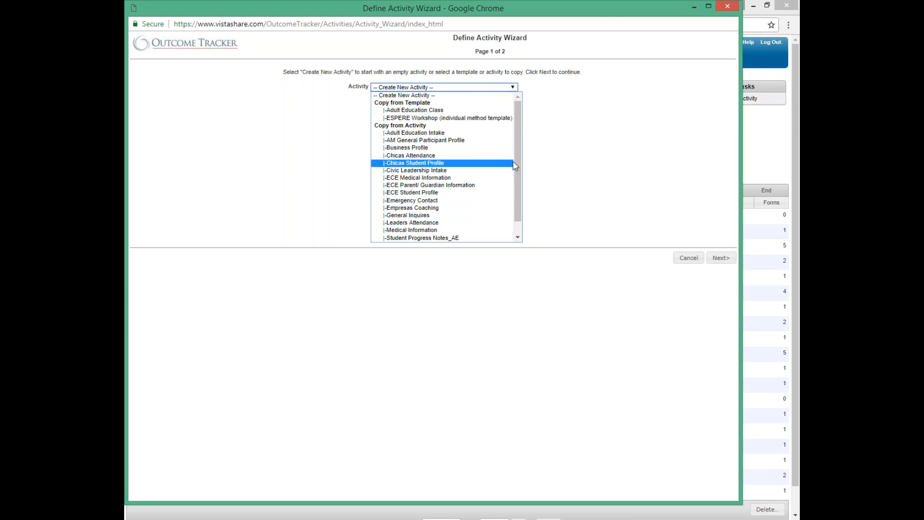
scroll(515, 157, "down", 1)
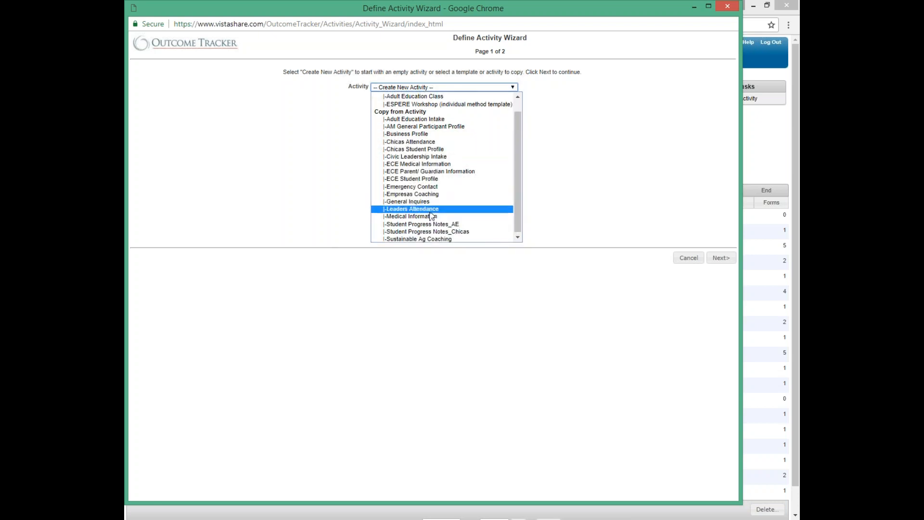
scroll(496, 211, "up", 1)
left_click(410, 96)
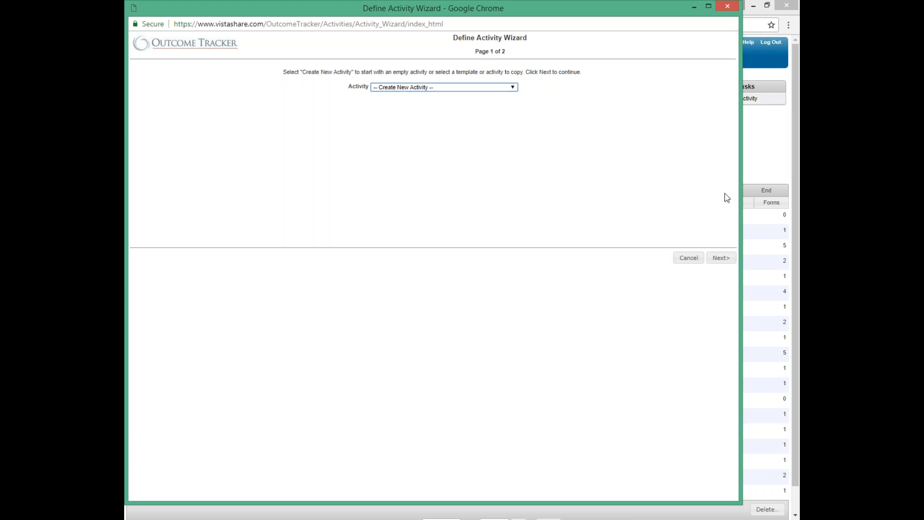
left_click(722, 258)
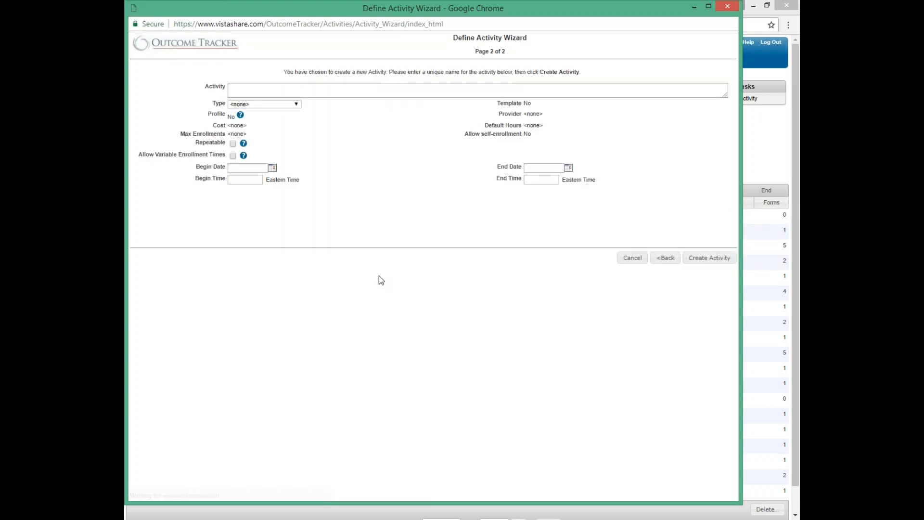
Name the new activity "Training example activity"
left_click(241, 90)
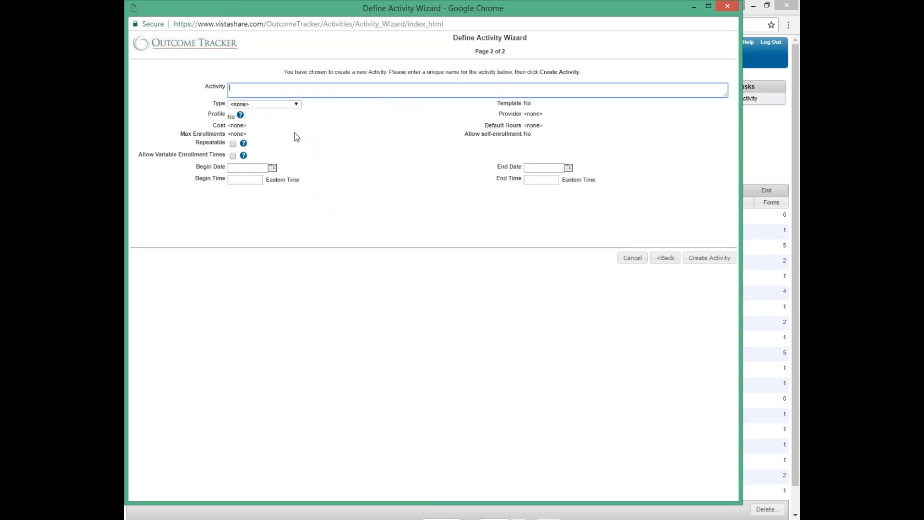
type("Test")
type("raining ex")
type("ample activ")
type("ity")
left_click_drag(294, 89, 202, 89)
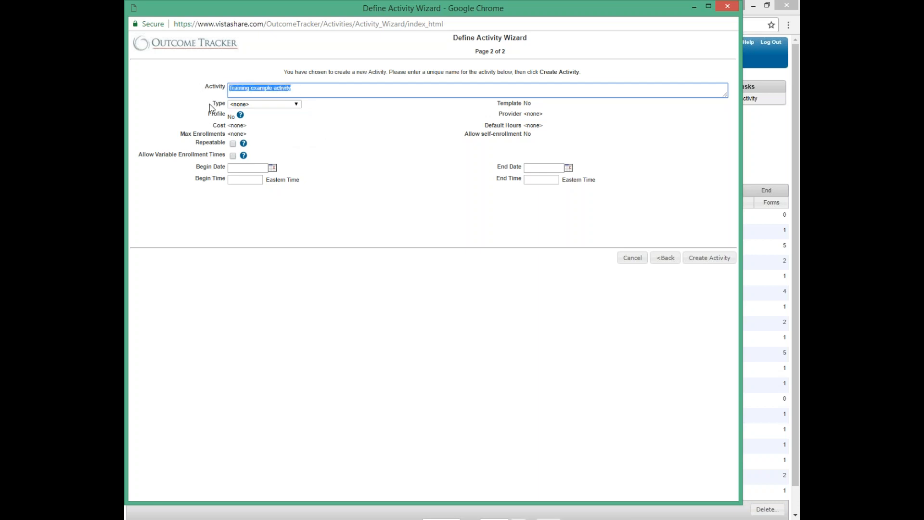
Look through the available activity types and set the new activity's type to Coaching/ Progress
left_click(214, 105)
left_click_drag(213, 104, 232, 107)
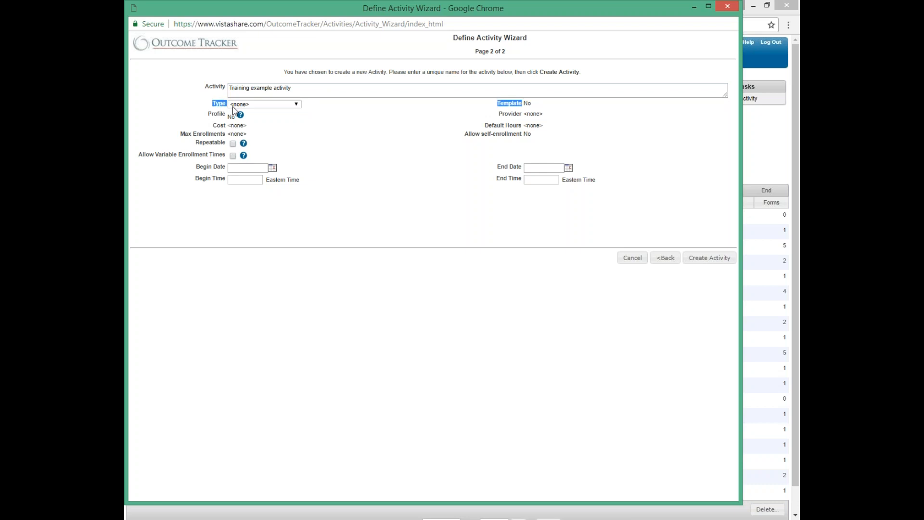
left_click(292, 114)
left_click(296, 104)
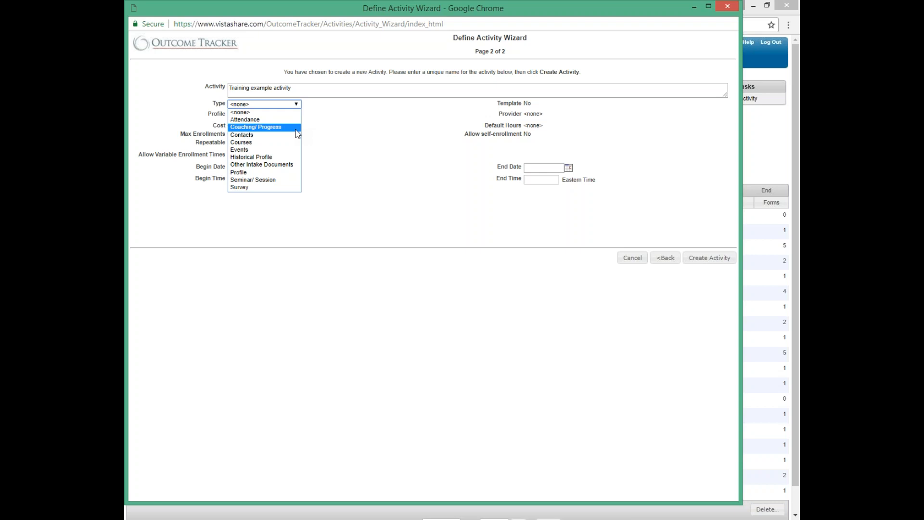
key("Up")
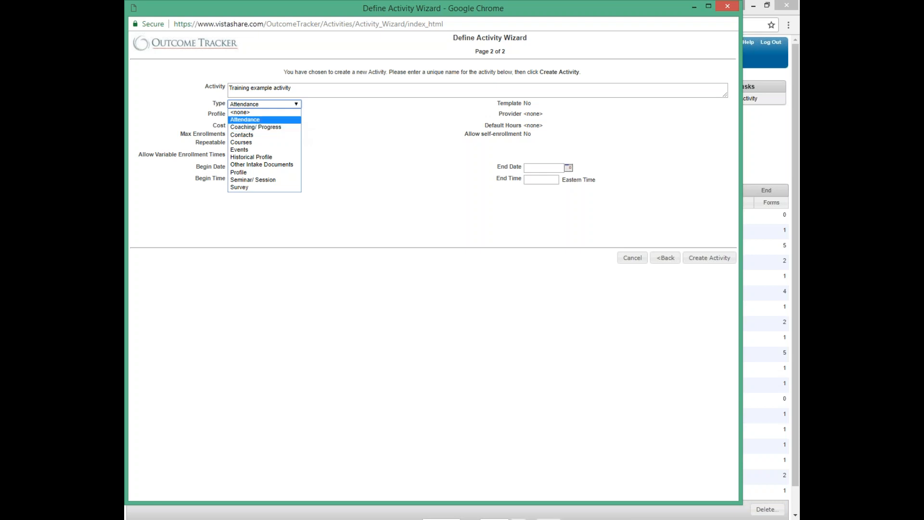
key("Down")
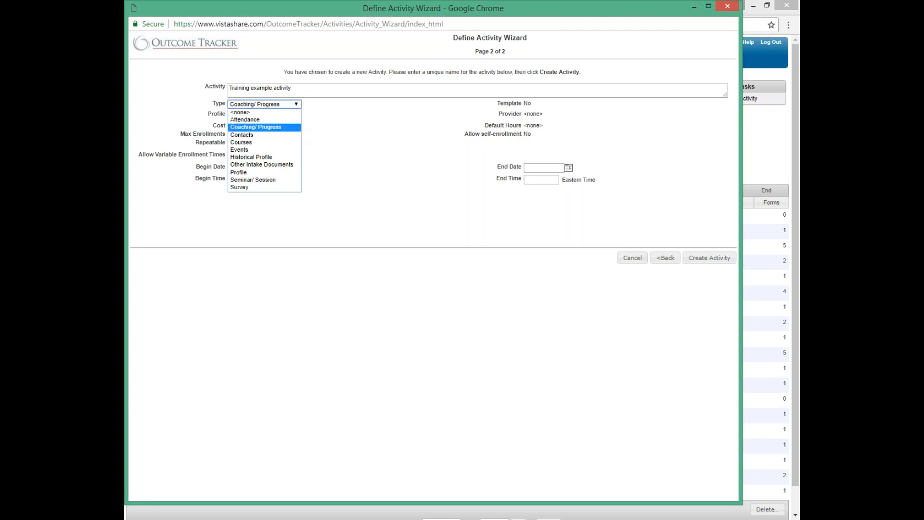
key("Down")
key("Down")
key("Down")
key("Down")
key("Down")
key("Down")
key("Down")
left_click(255, 126)
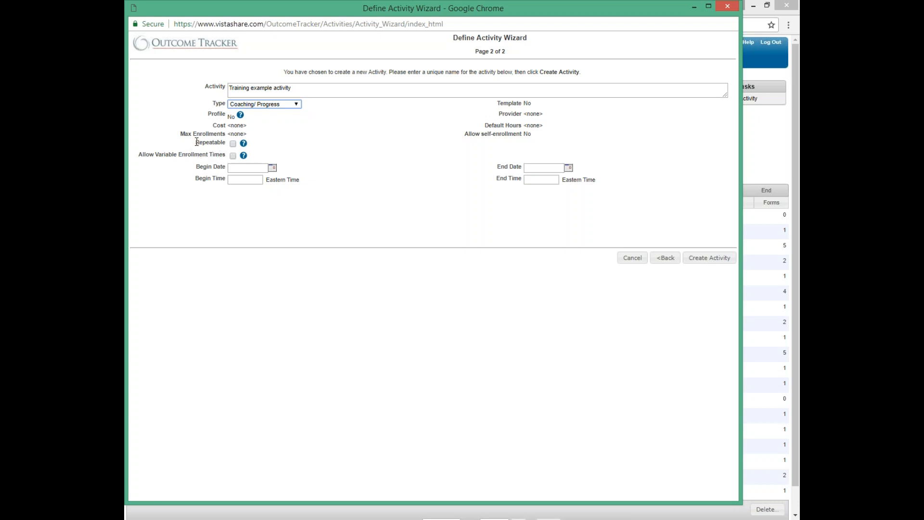
Make the activity repeatable and create it
left_click_drag(197, 141, 224, 143)
left_click(224, 160)
left_click(234, 144)
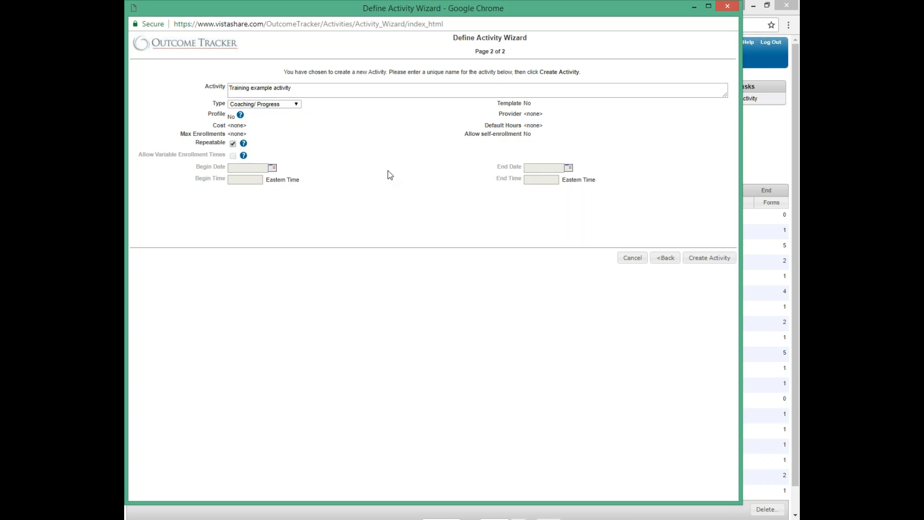
left_click(314, 87)
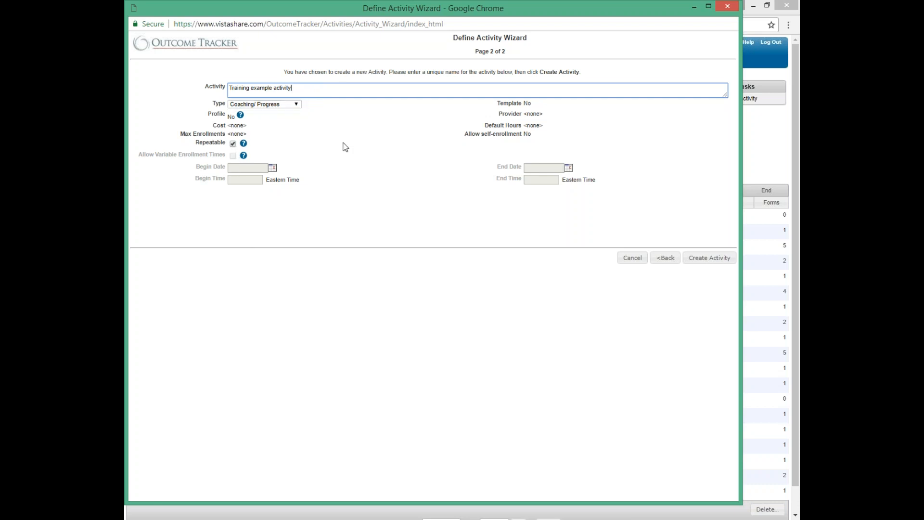
left_click_drag(292, 88, 218, 93)
left_click(706, 259)
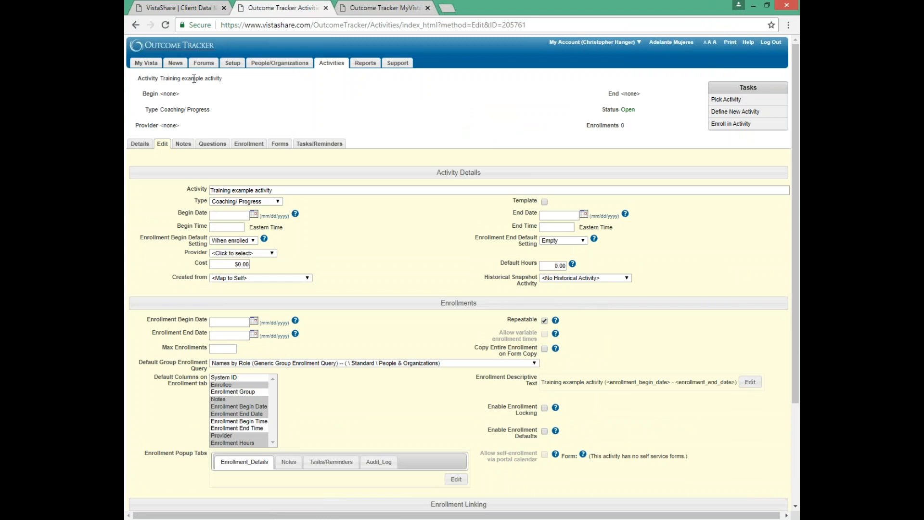
Examine the new activity's question list and its editable activity details, enrollment, linking and user-defined settings
left_click_drag(222, 78, 159, 79)
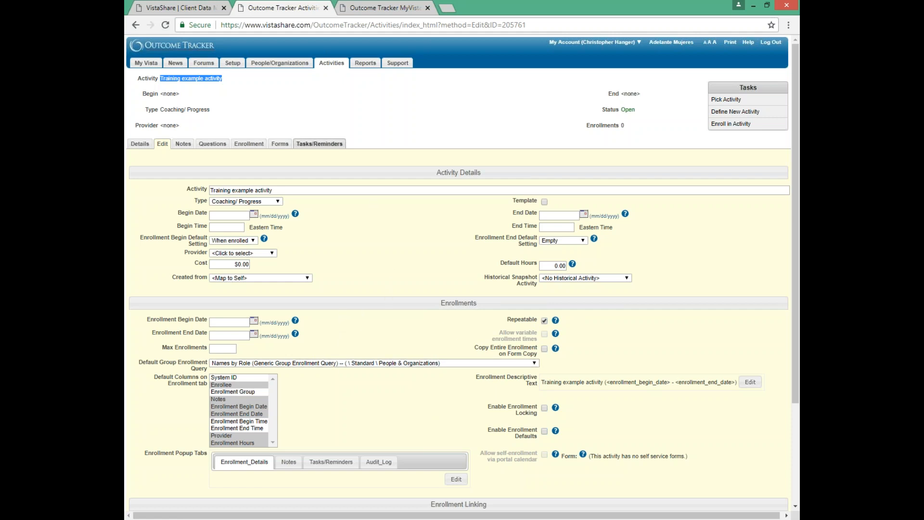
left_click(212, 144)
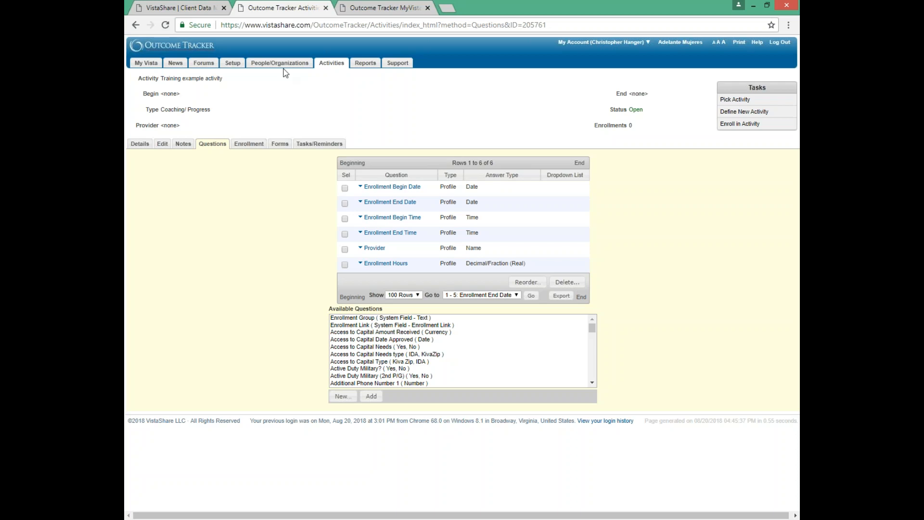
left_click(162, 145)
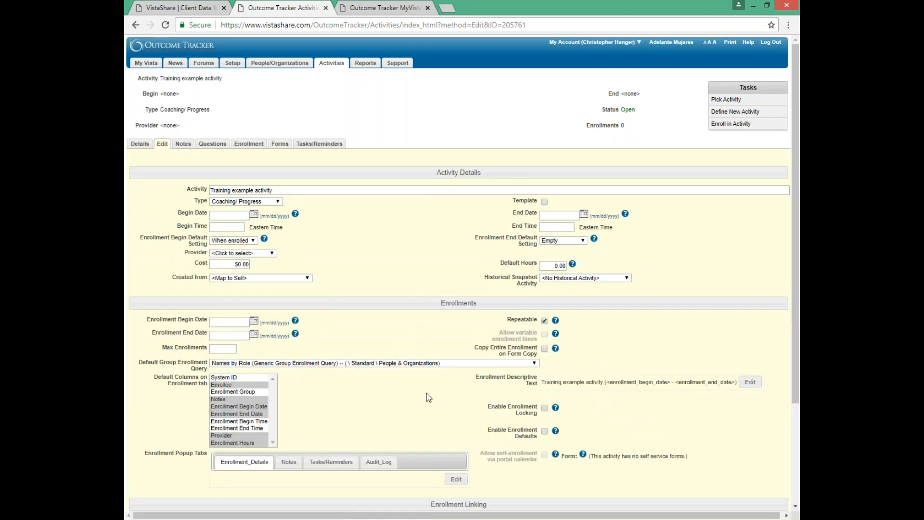
scroll(427, 396, "down", 3)
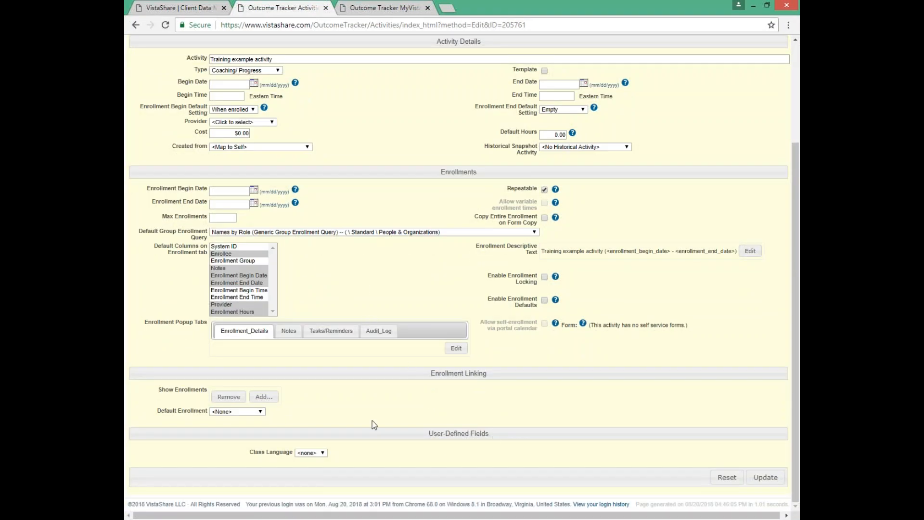
scroll(368, 317, "up", 3)
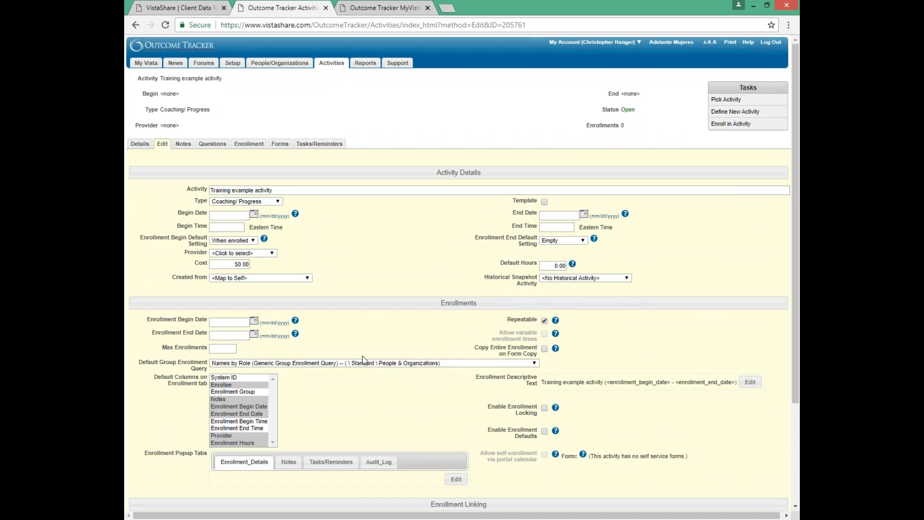
scroll(363, 360, "down", 3)
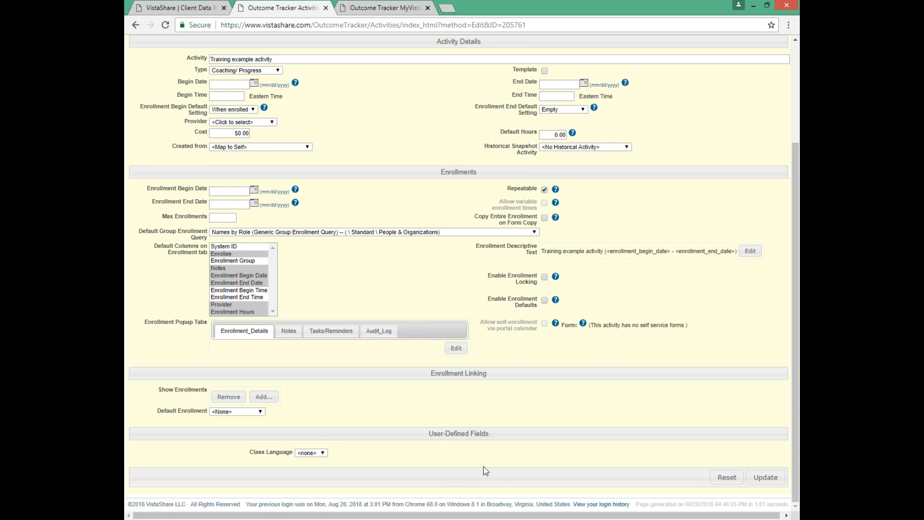
scroll(487, 466, "up", 3)
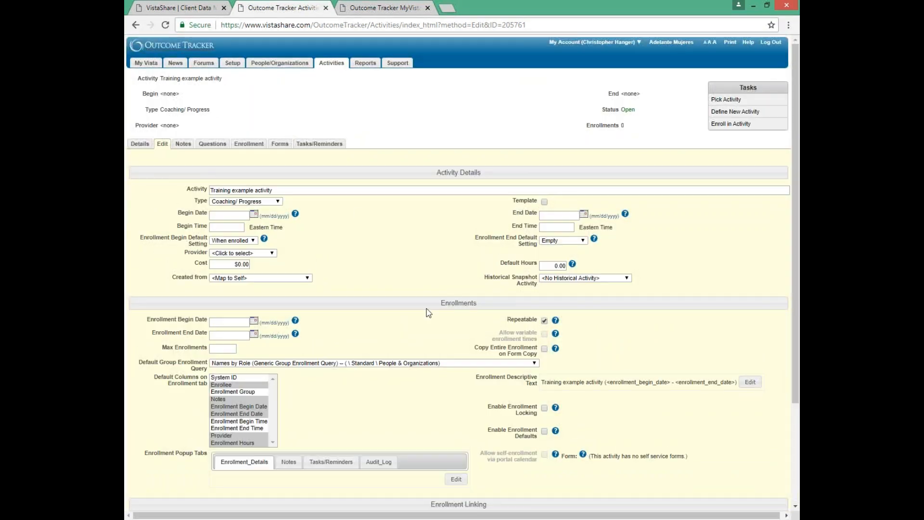
Remove the Enrollment End Date and Enrollment End Time questions from the activity
left_click(207, 144)
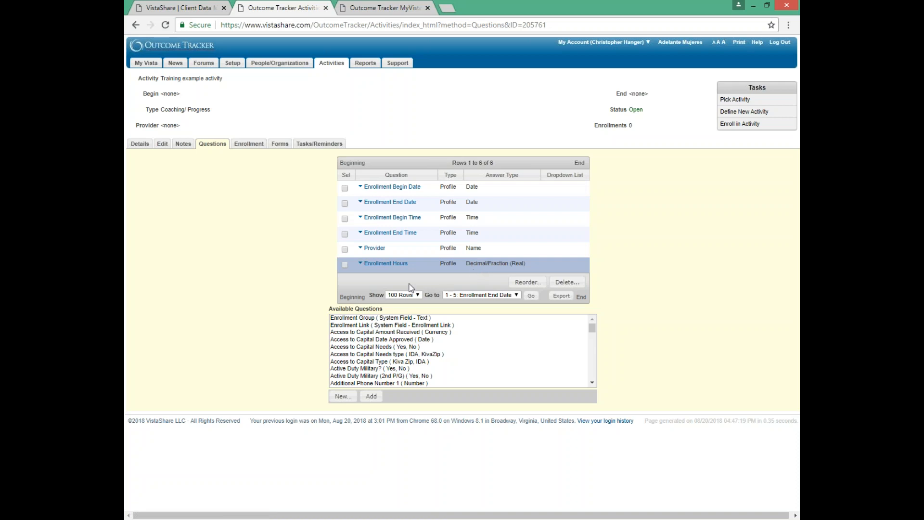
left_click(345, 204)
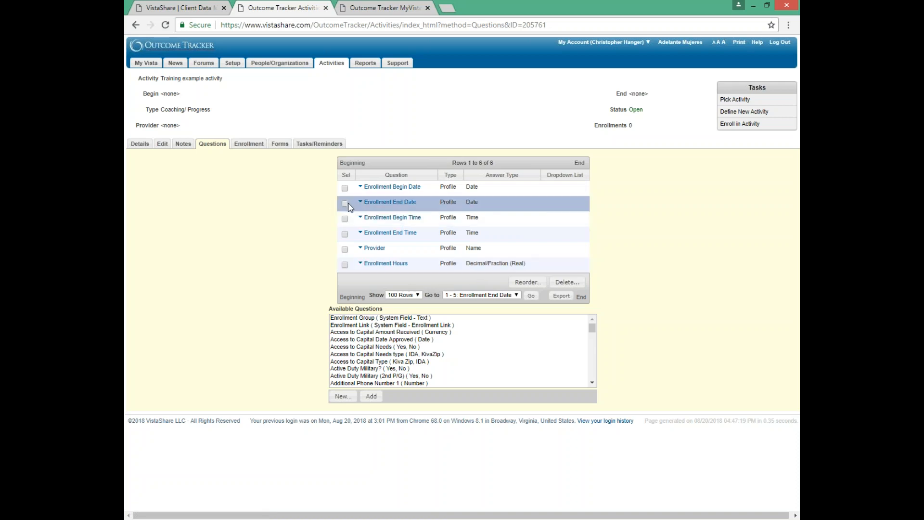
left_click(345, 233)
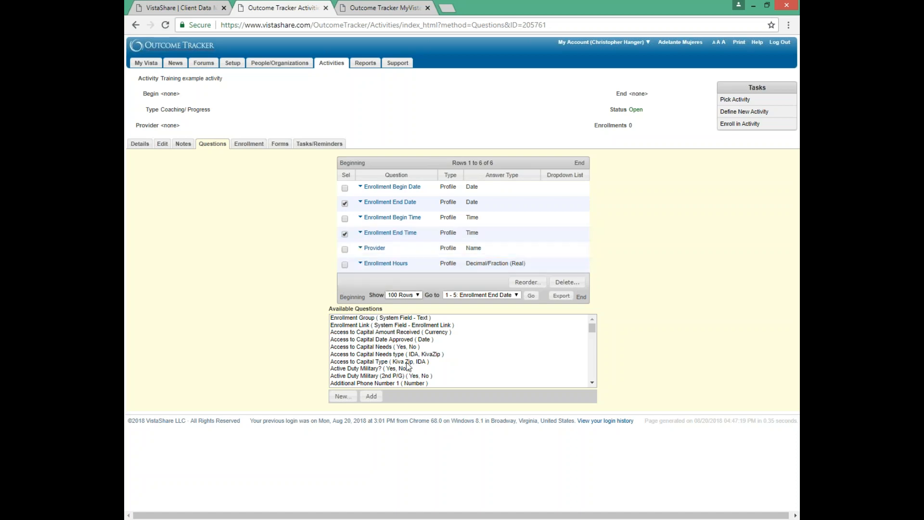
left_click(567, 282)
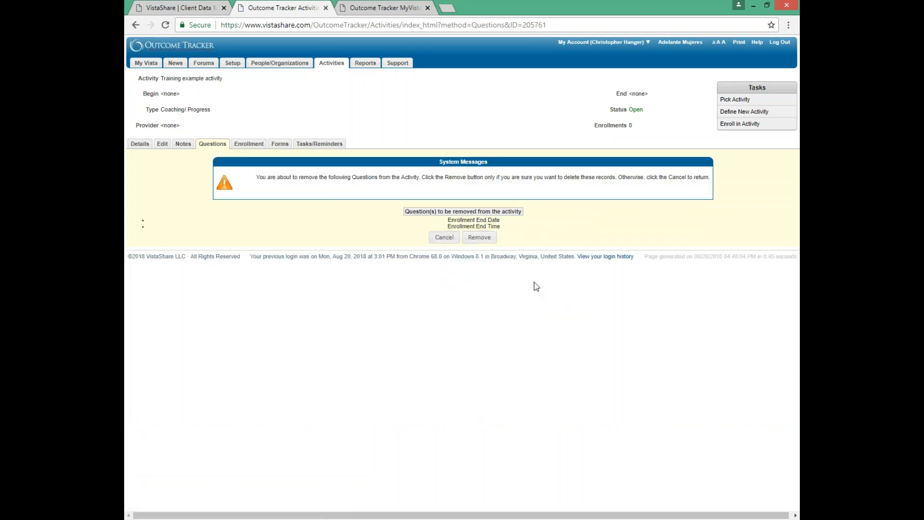
left_click(474, 240)
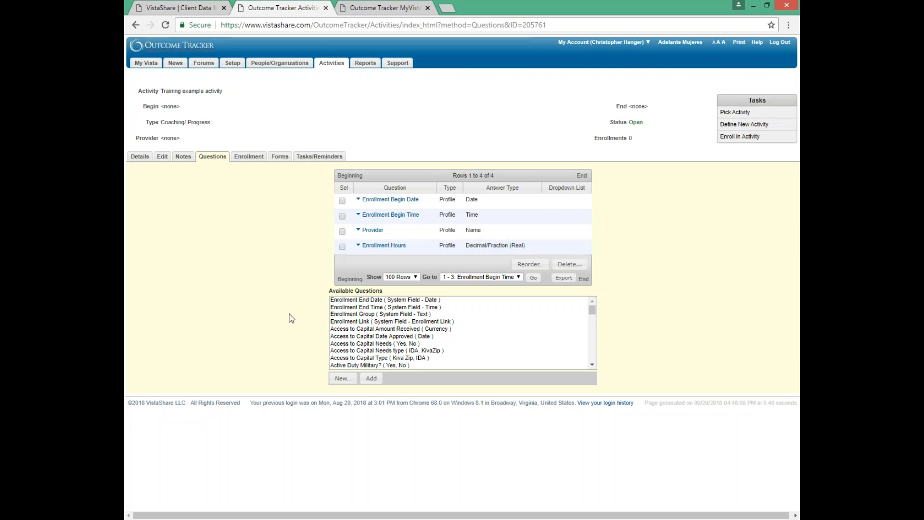
Add the available question "Active Duty Military?" with Yes, No answers to the activity
left_click_drag(329, 291, 387, 299)
scroll(388, 367, "down", 2)
left_click(371, 313)
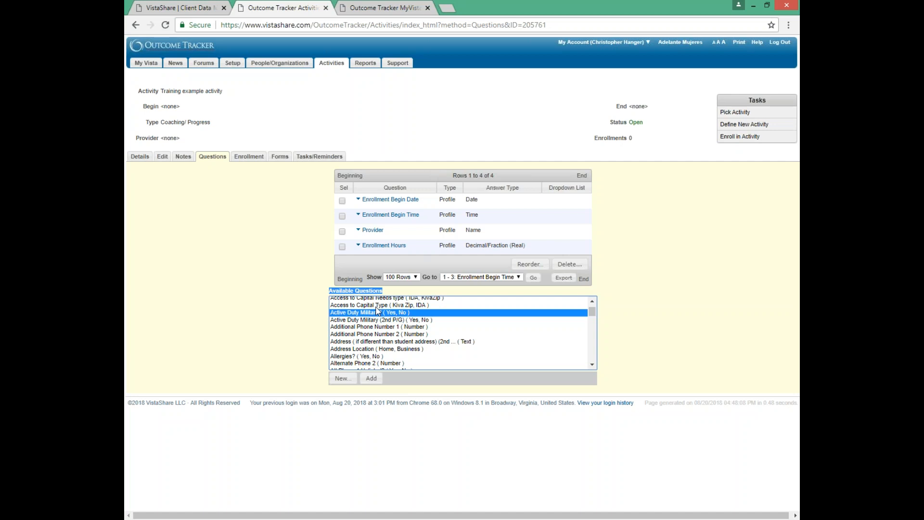
left_click(372, 379)
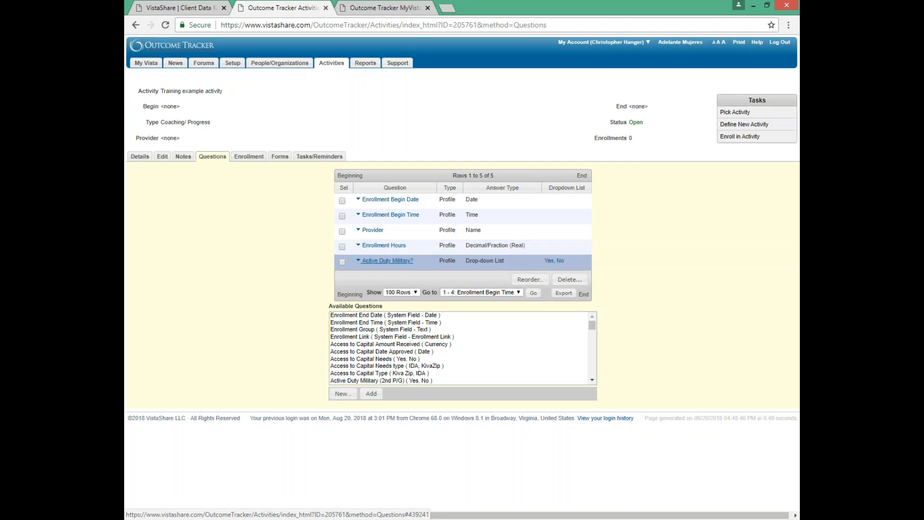
Find the Location (HQ) question among the available questions and add it to the activity
left_click(381, 345)
key("l")
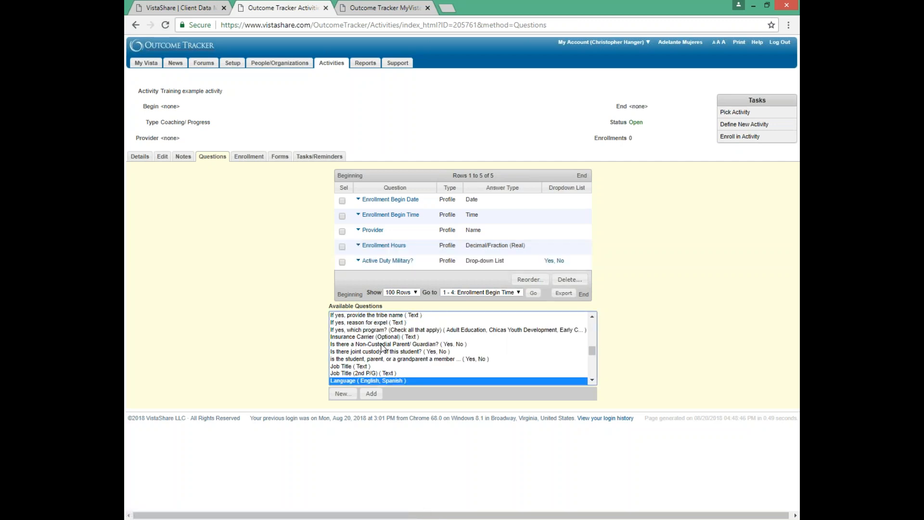
key("o")
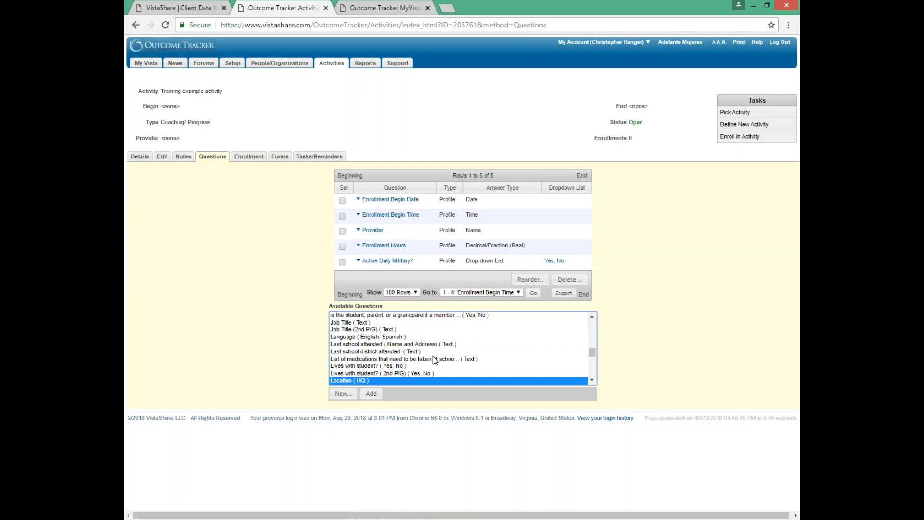
scroll(479, 368, "down", 3)
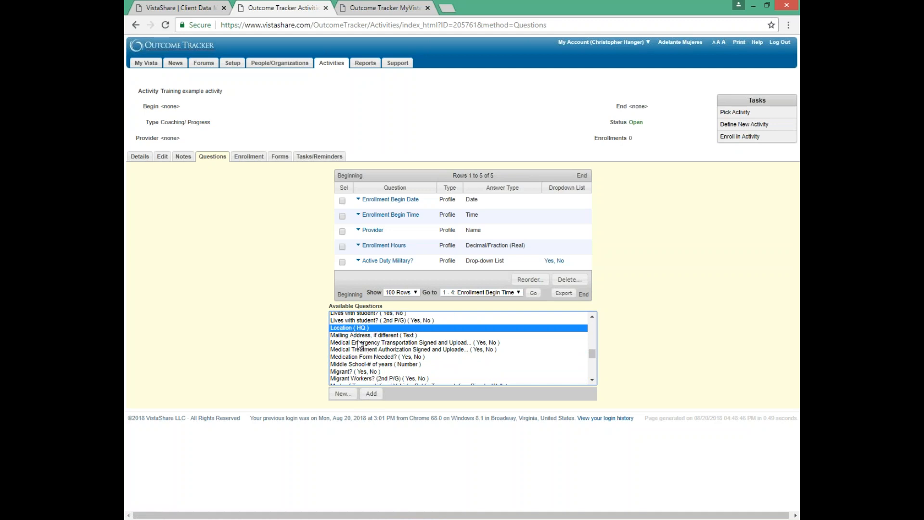
left_click(371, 394)
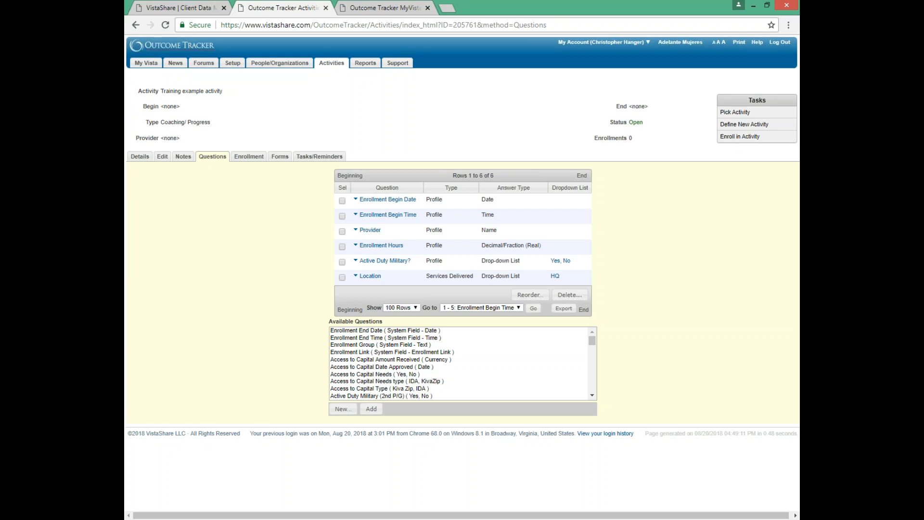
Remove the "Active Duty Military?" question from the activity
left_click(342, 262)
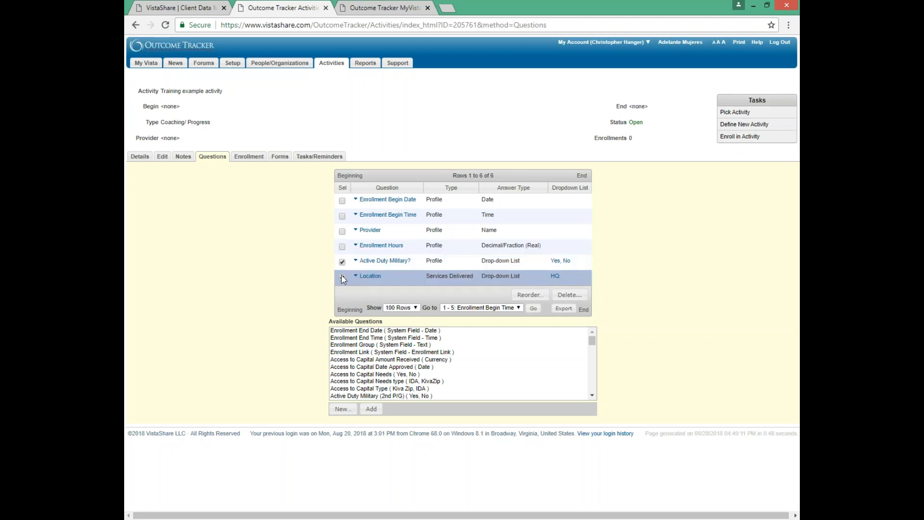
left_click(579, 296)
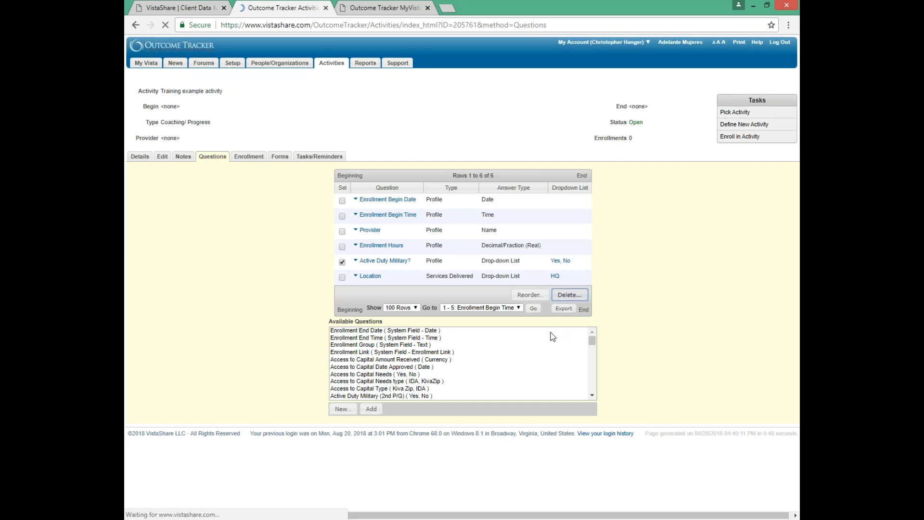
left_click(473, 232)
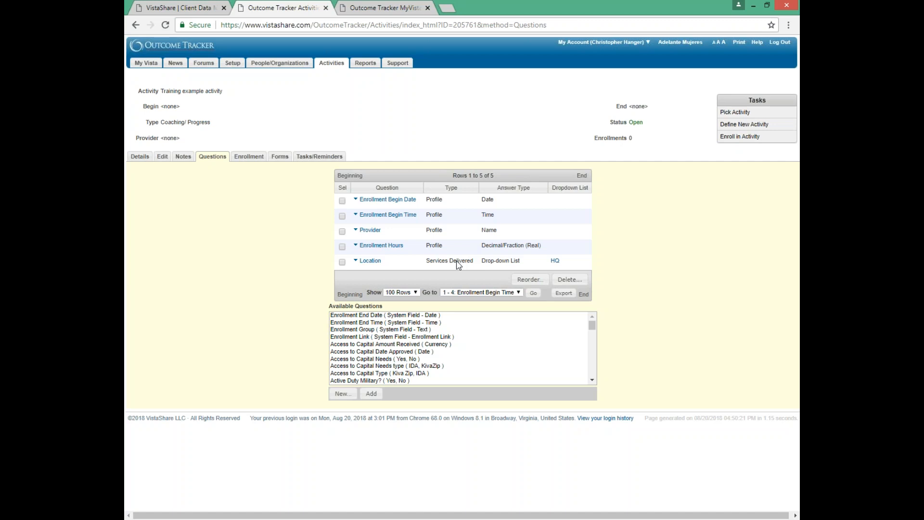
Start defining a new question named "Test question" with question type Services Delivered, and open its answer type choices
left_click(342, 394)
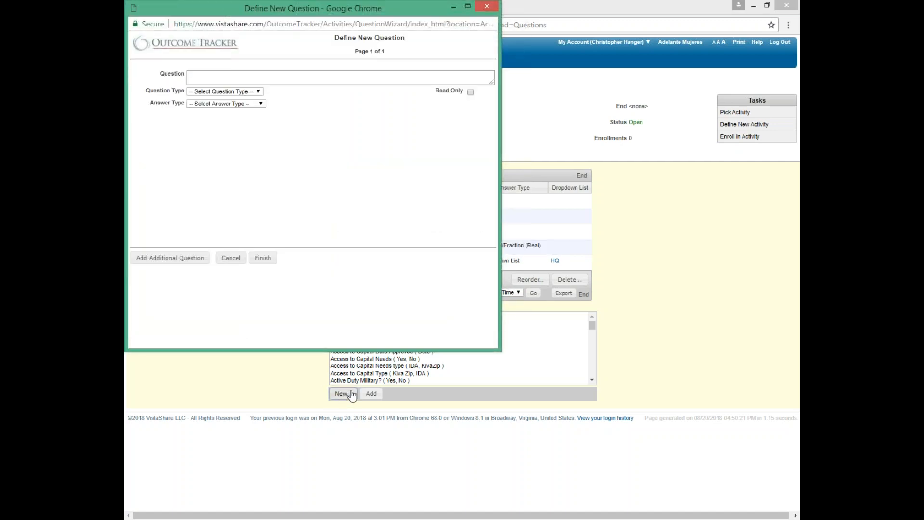
left_click_drag(496, 351, 747, 506)
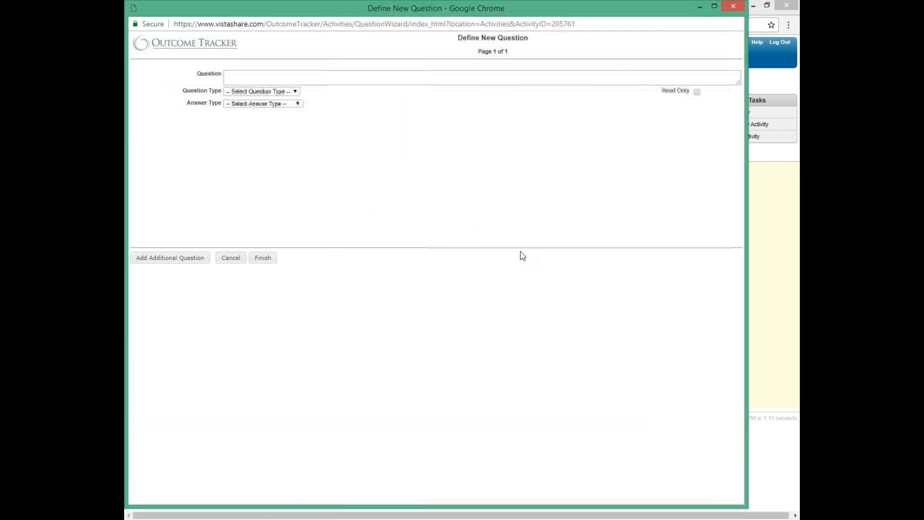
left_click(234, 73)
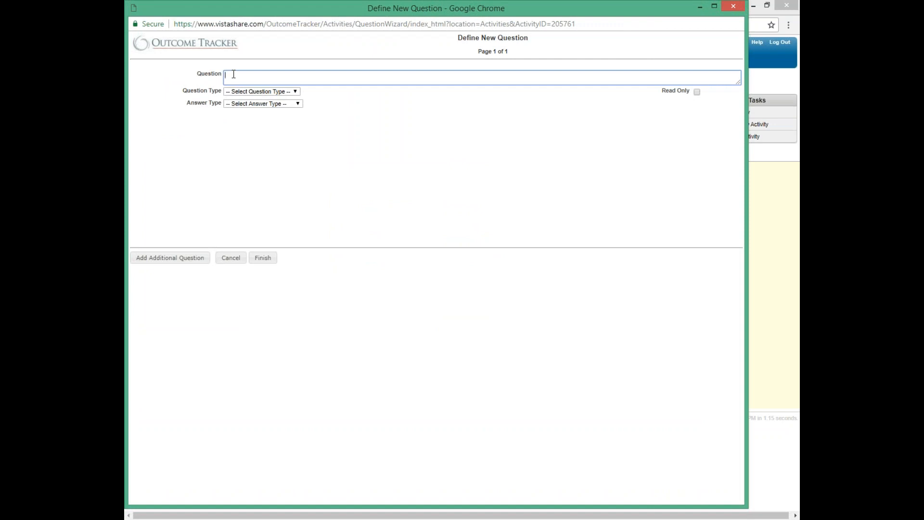
type("Test question")
left_click_drag(181, 92, 221, 92)
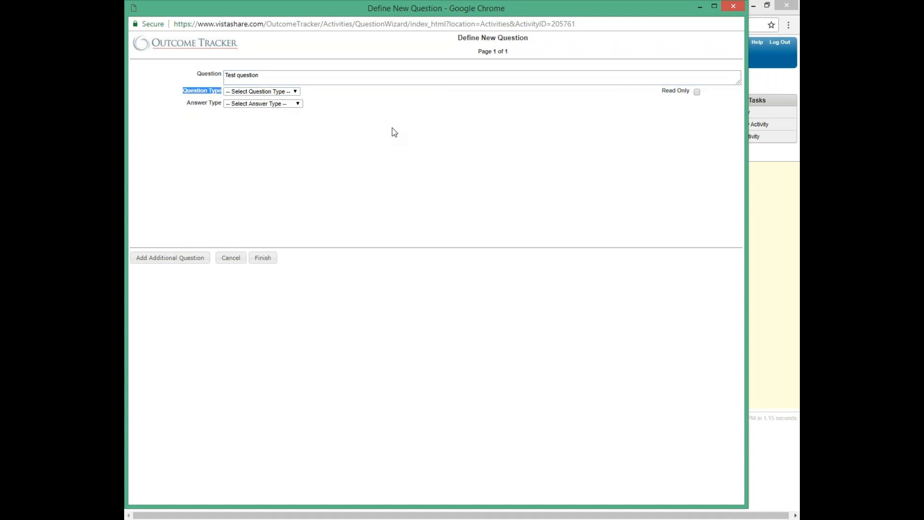
left_click(297, 91)
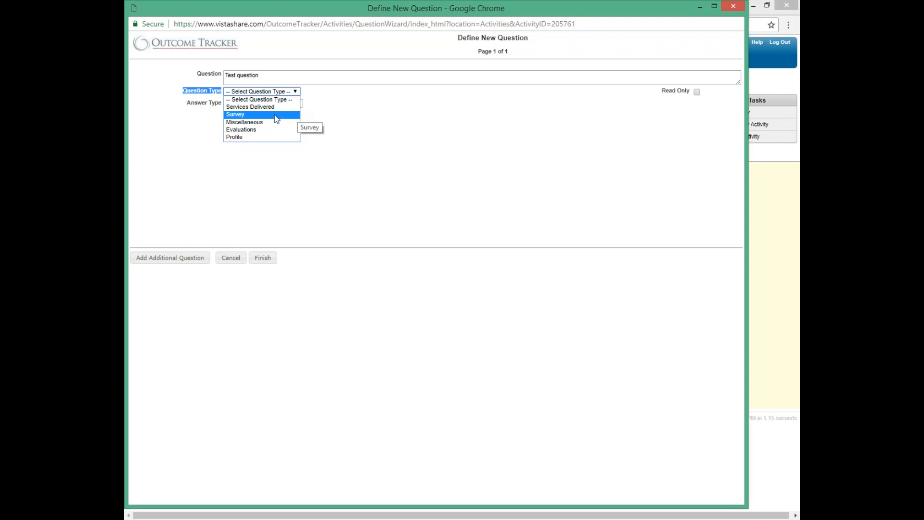
left_click(247, 105)
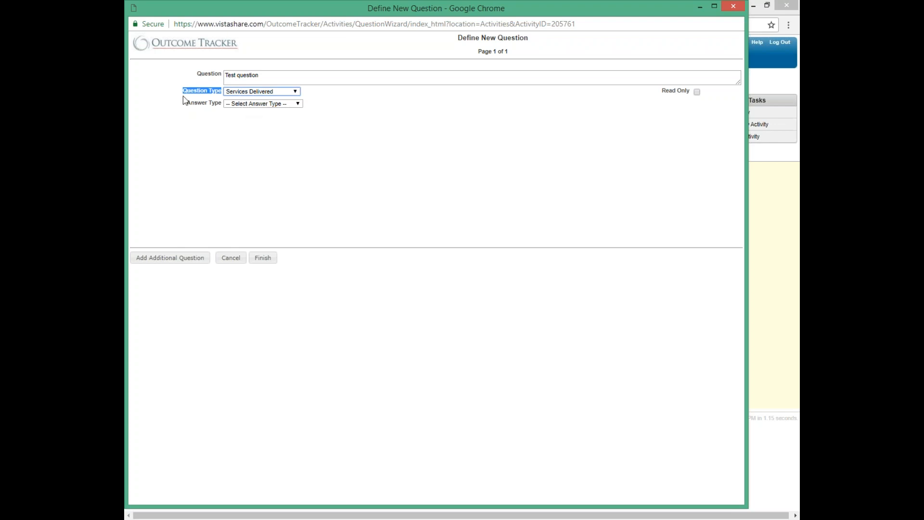
left_click_drag(188, 102, 248, 109)
left_click(297, 104)
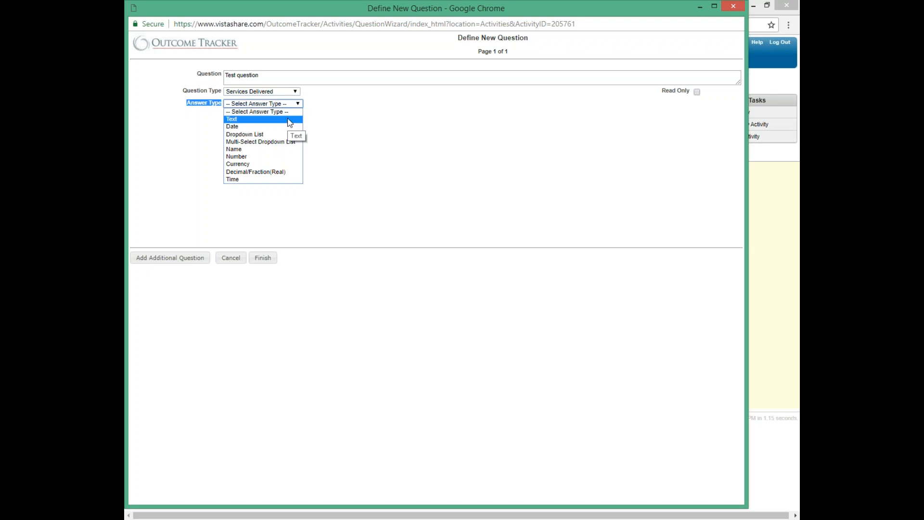
Open the first recently viewed person's General Intake form in a separate browser tab, keeping the question definition open
left_click_drag(297, 9, 0, 82)
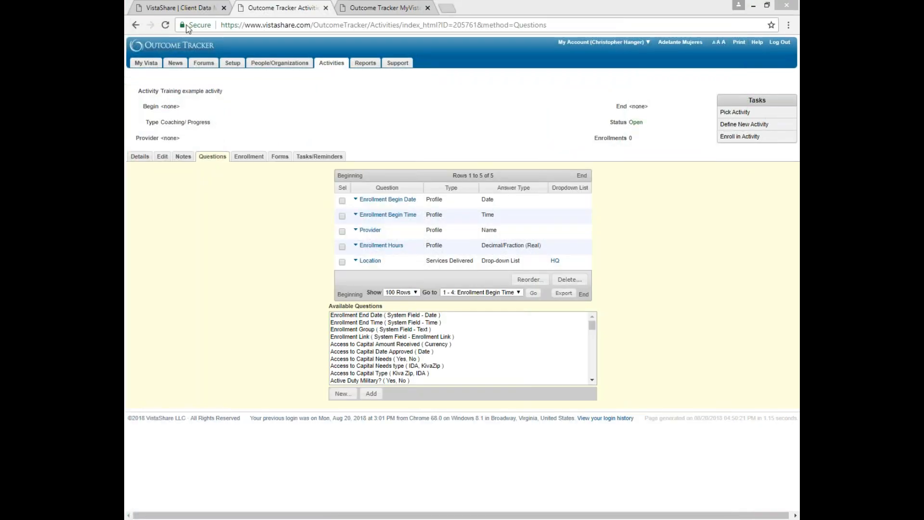
middle_click(288, 65)
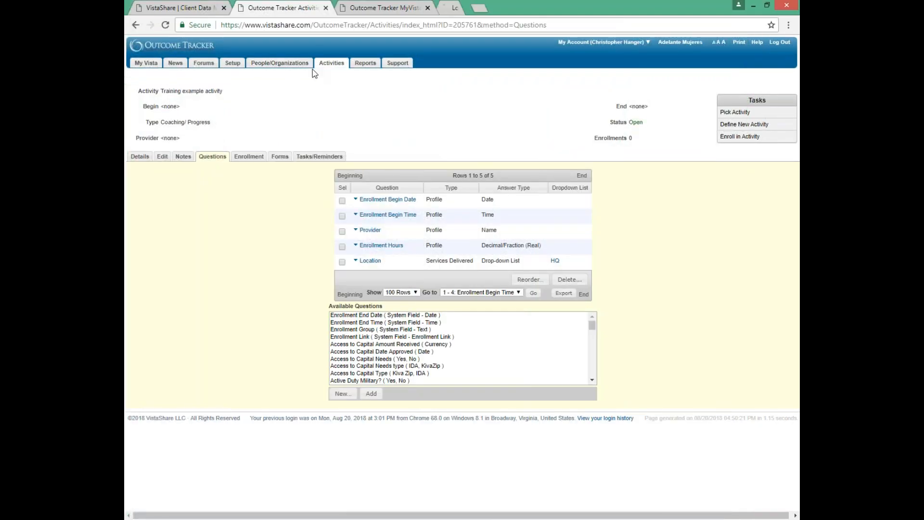
left_click(466, 7)
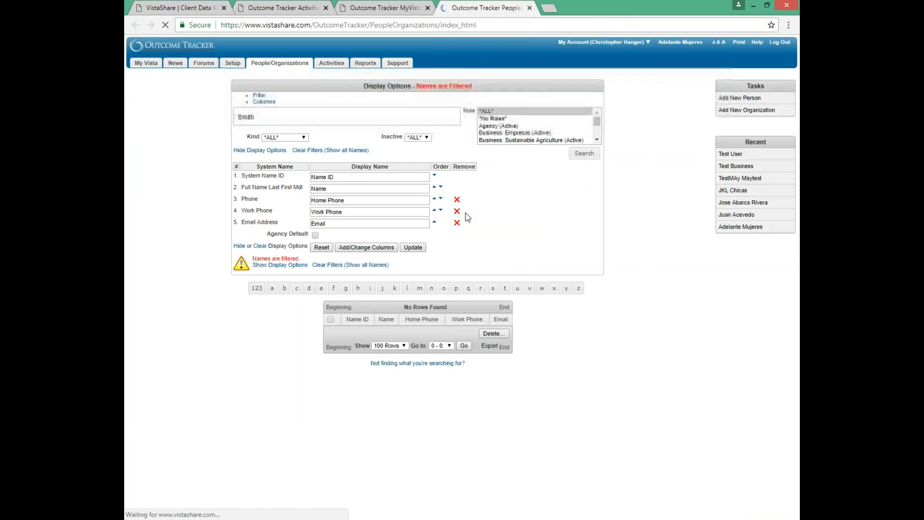
left_click(730, 154)
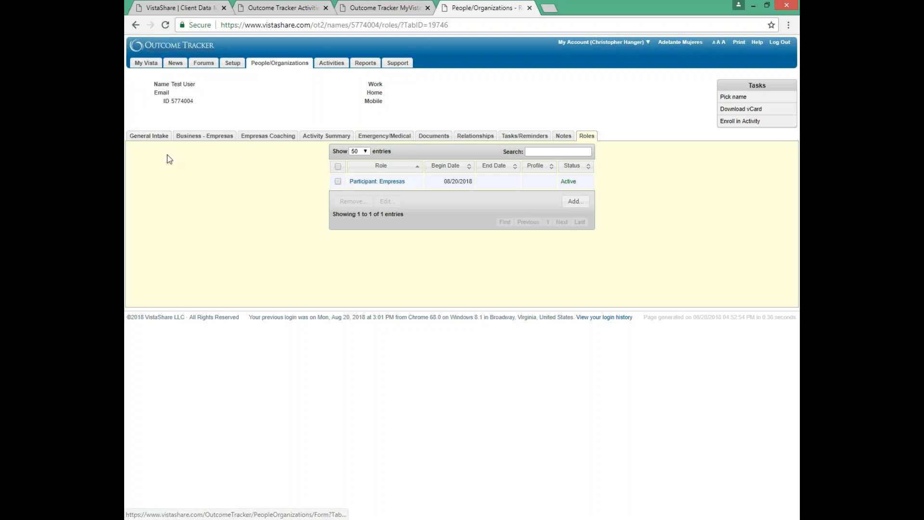
left_click(153, 139)
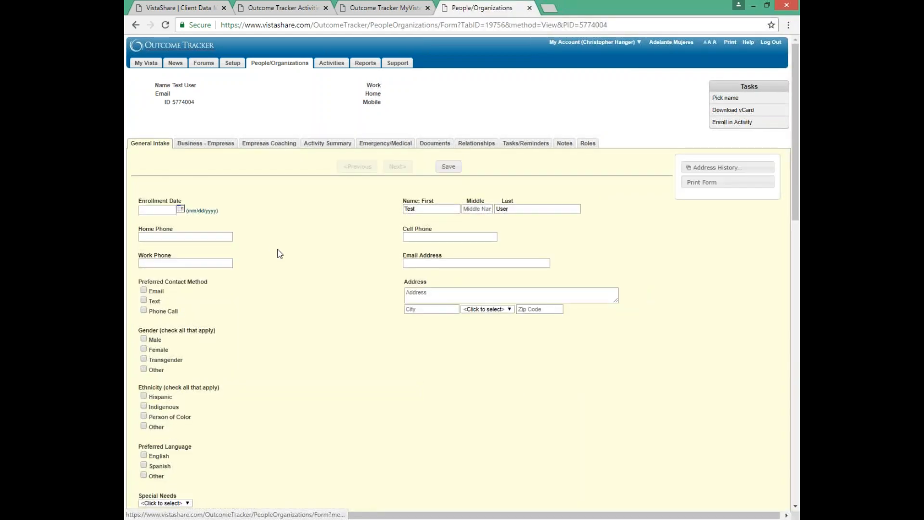
Examine the Occupation field on the intake form as an example of a text answer
scroll(279, 254, "down", 2)
scroll(281, 246, "down", 7)
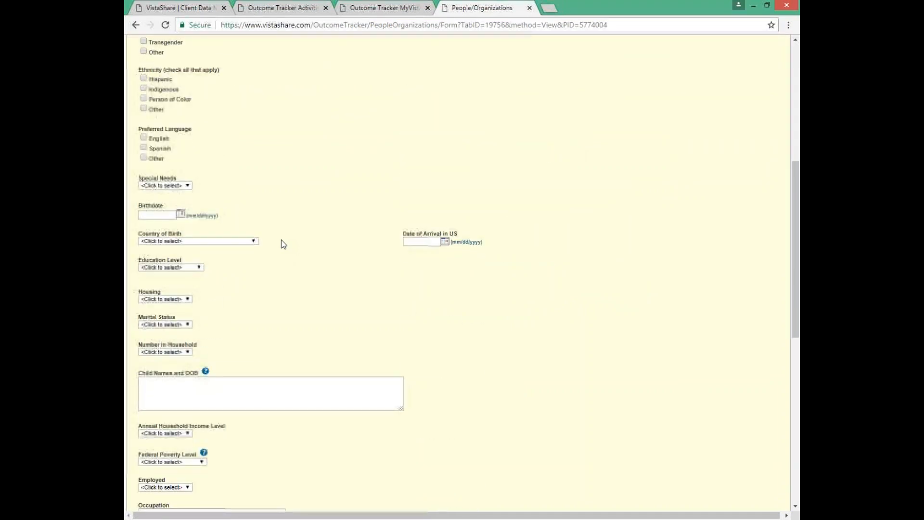
scroll(284, 244, "down", 2)
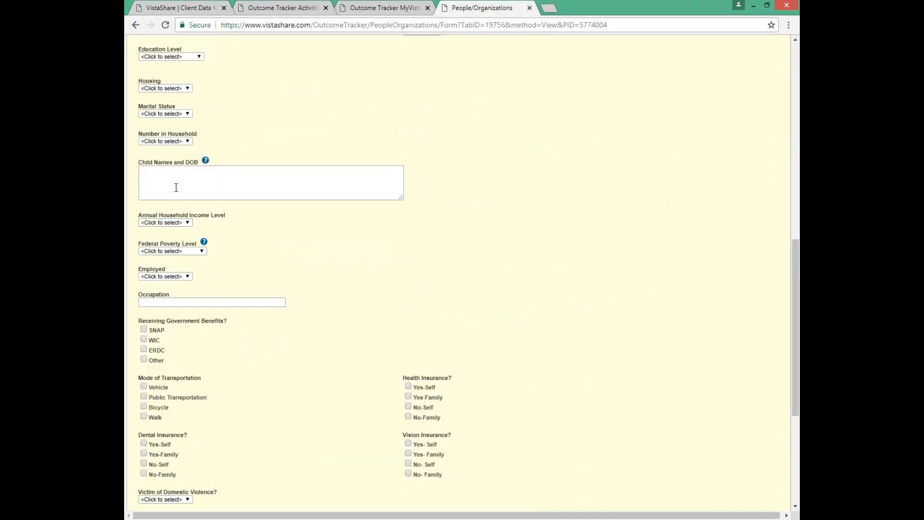
left_click(175, 302)
left_click_drag(170, 295, 140, 297)
left_click(148, 304)
Set the answer type of the new test question to Date
left_click_drag(124, 89, 325, 15)
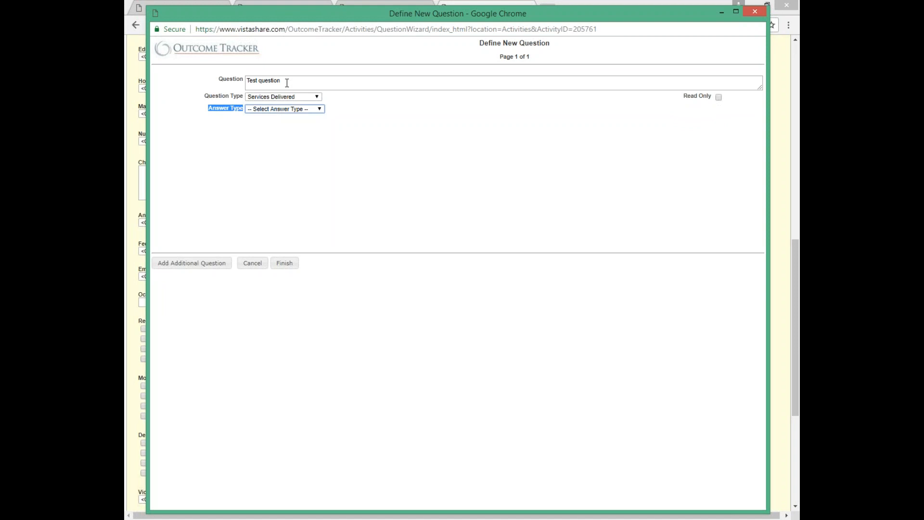
left_click(319, 109)
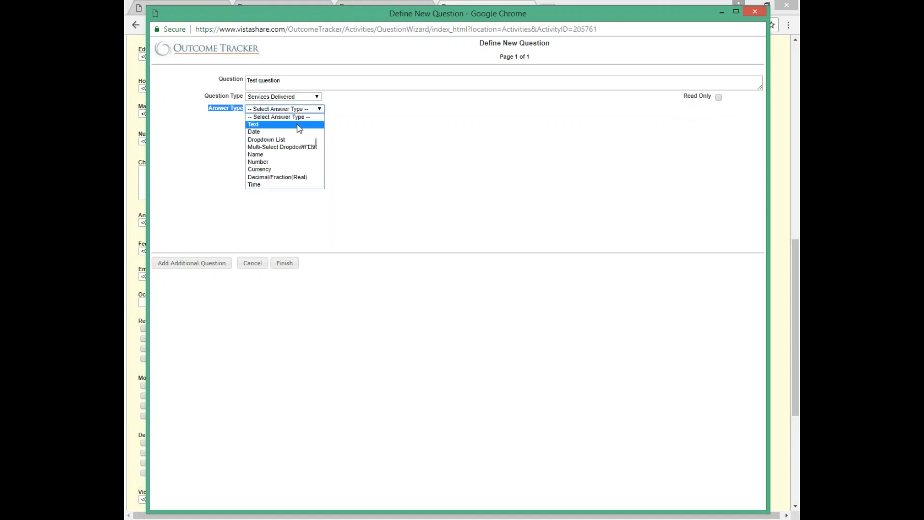
left_click(294, 133)
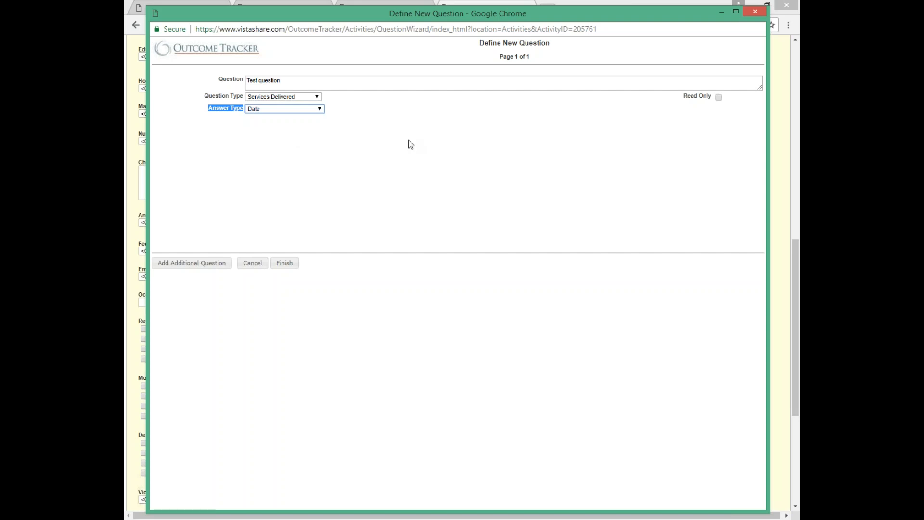
Examine the Enrollment Date calendar on the intake form, including its month and year choices, as an example of a date answer
left_click_drag(380, 17, 126, 97)
left_click(340, 244)
scroll(340, 245, "up", 10)
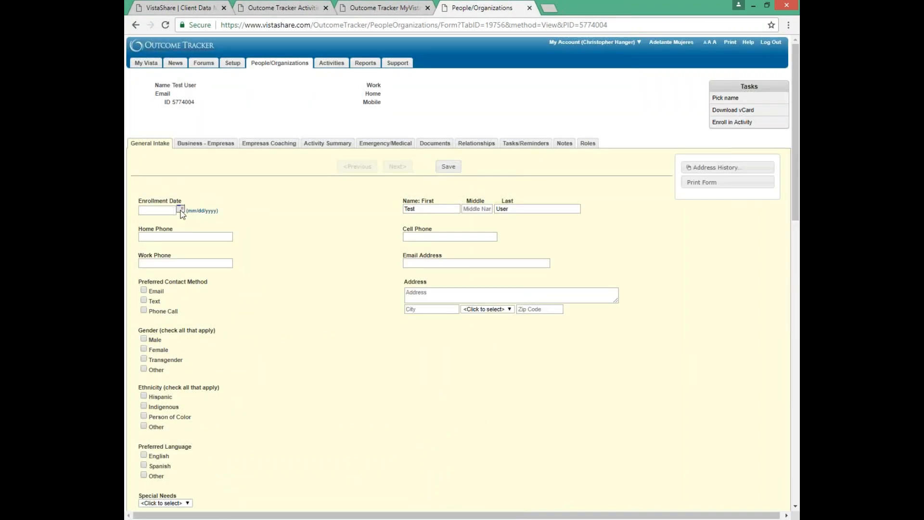
left_click(181, 210)
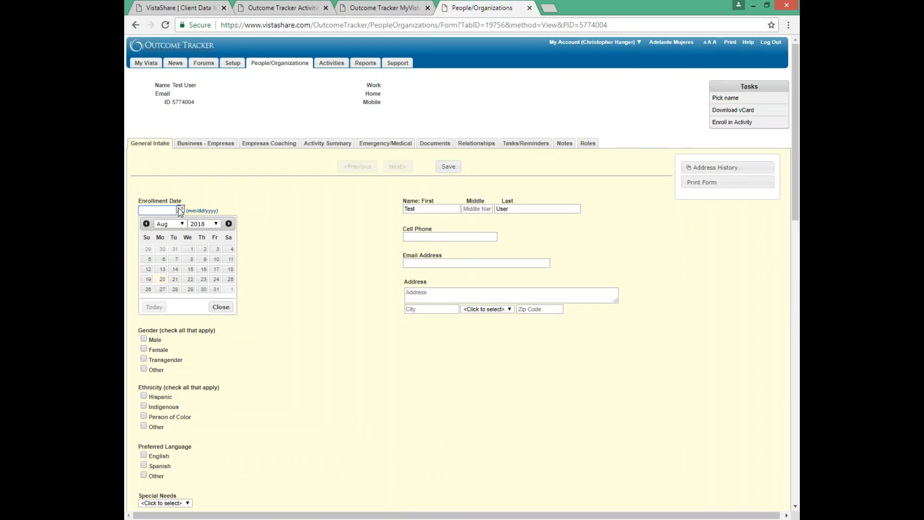
left_click(146, 223)
left_click(146, 223)
left_click(146, 223)
left_click(147, 223)
left_click(228, 223)
left_click(228, 223)
left_click(228, 224)
left_click(228, 223)
left_click(217, 225)
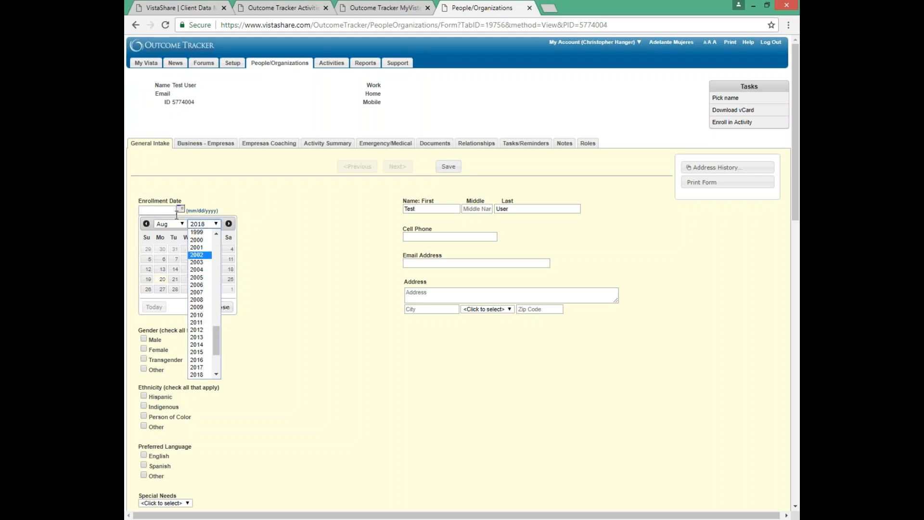
left_click(182, 224)
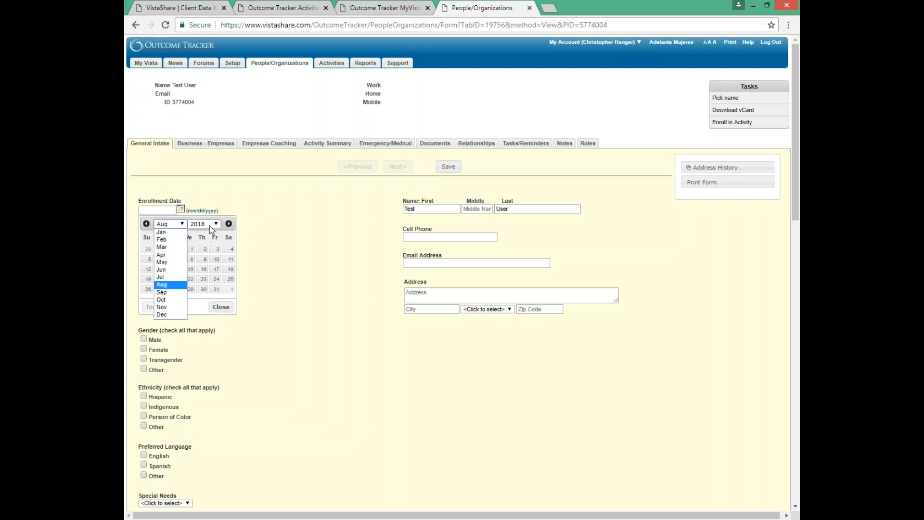
left_click(254, 273)
left_click(253, 273)
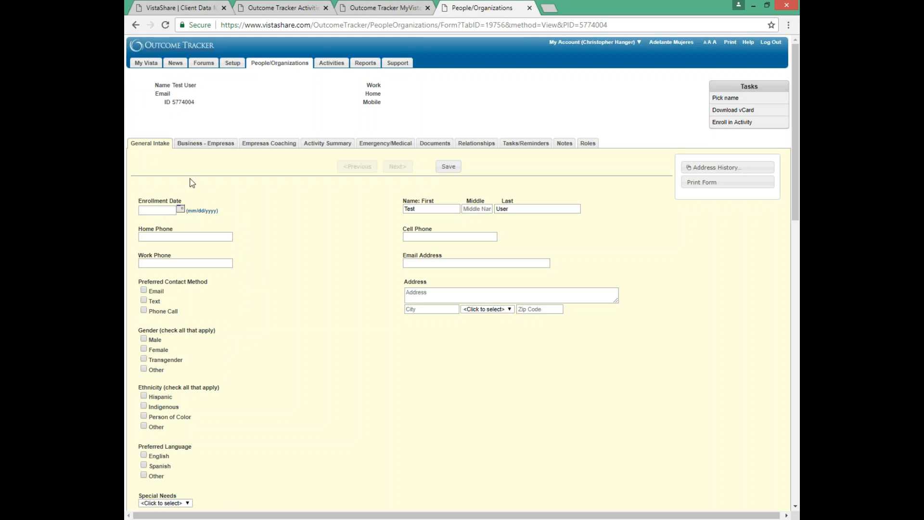
left_click_drag(185, 201, 139, 201)
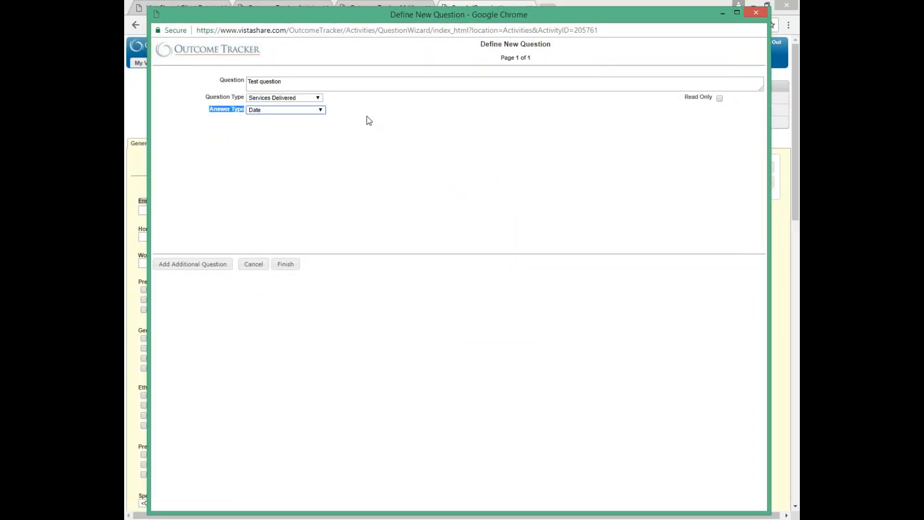
Set the test question's answer type to Dropdown List and open the choices of existing or new dropdown lists
left_click(324, 111)
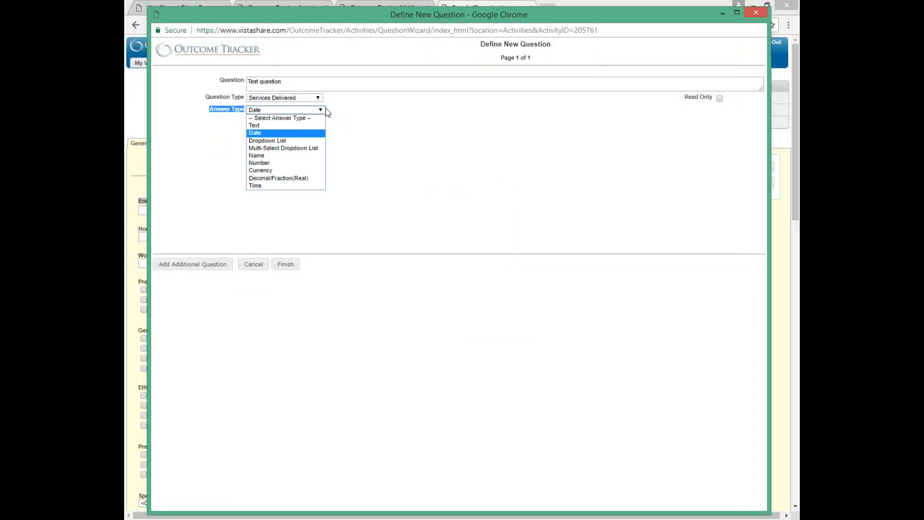
left_click(308, 141)
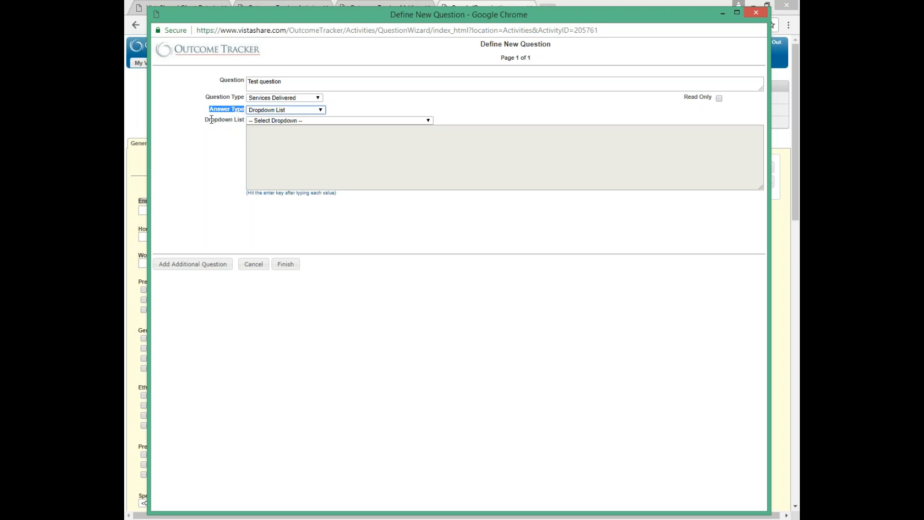
left_click_drag(205, 119, 245, 120)
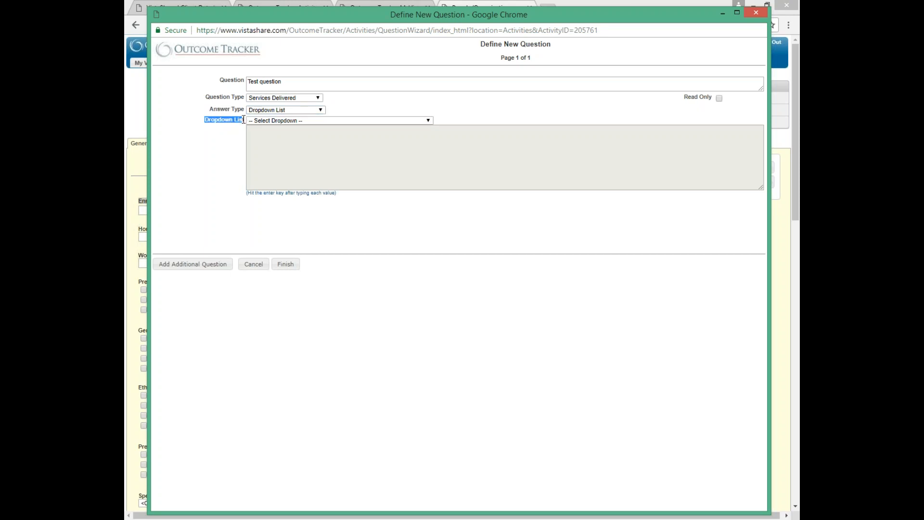
left_click(429, 120)
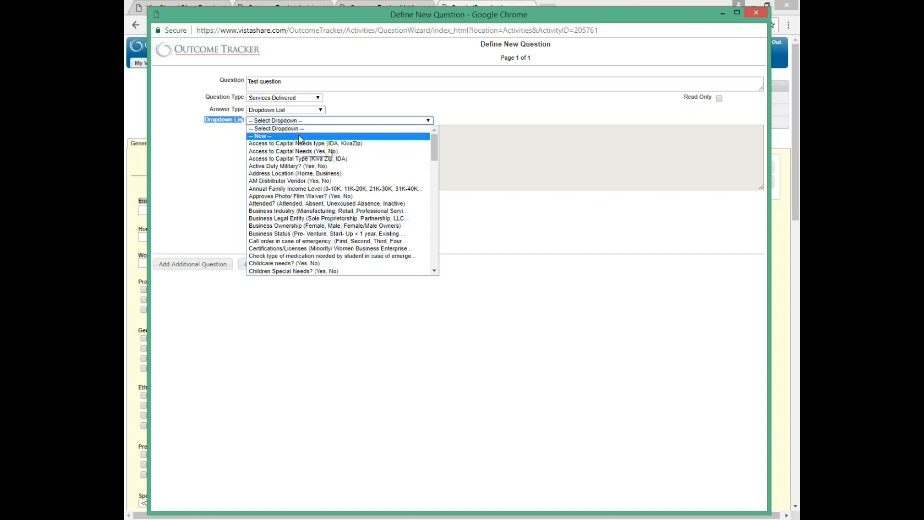
Examine the Country of Birth choices on the intake form as an example of a dropdown list answer
left_click(778, 285)
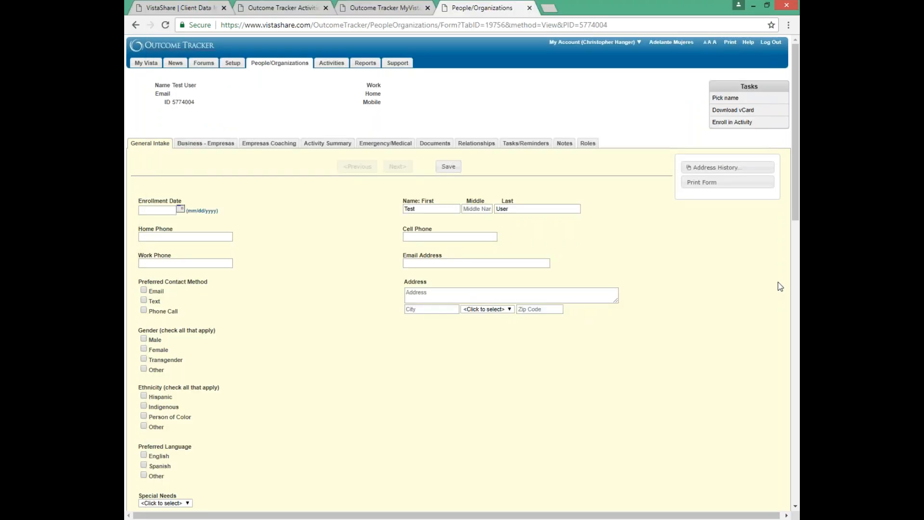
scroll(786, 267, "down", 3)
scroll(782, 299, "down", 5)
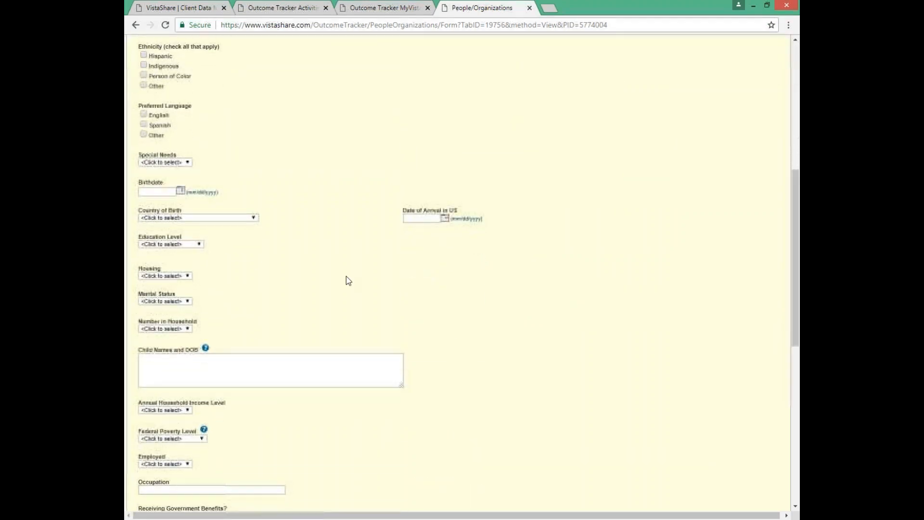
left_click_drag(182, 210, 139, 210)
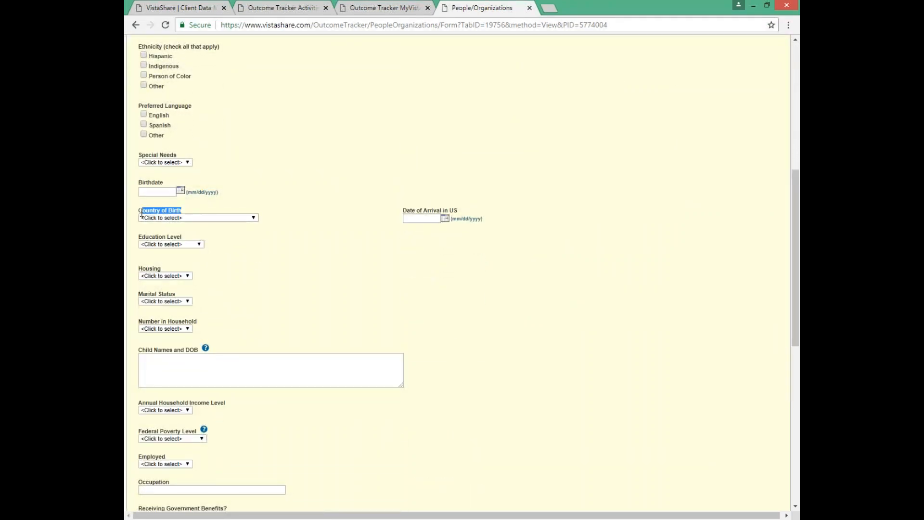
left_click(252, 218)
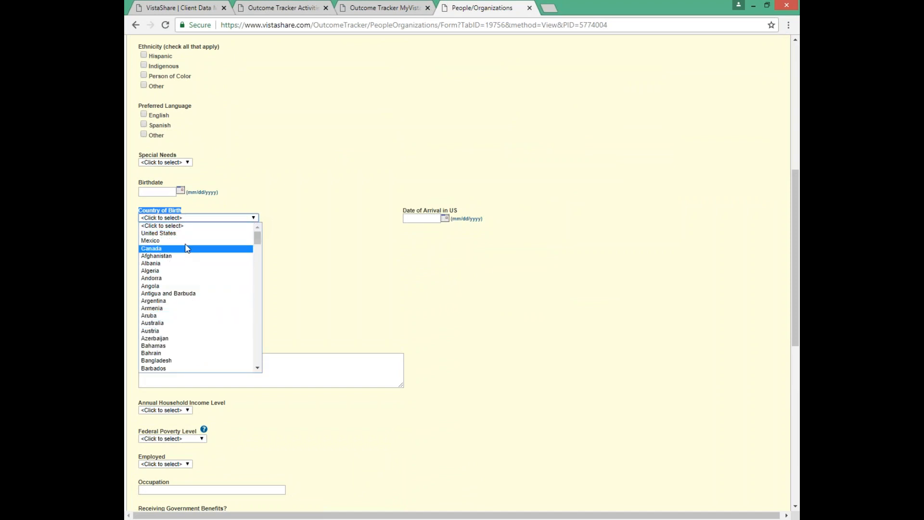
scroll(188, 318, "down", 5)
scroll(188, 326, "down", 10)
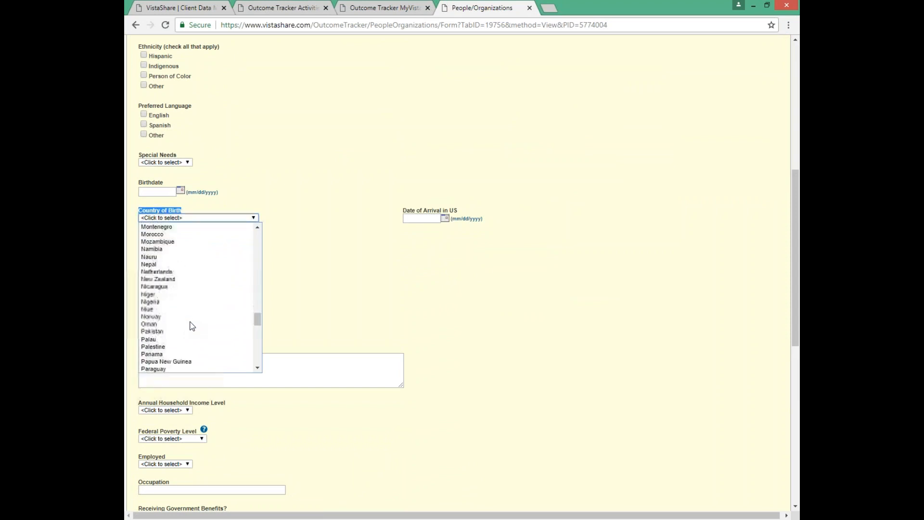
left_click(294, 304)
Examine the Education Level choices on the intake form as a second example of a dropdown list answer
left_click_drag(182, 236, 142, 237)
left_click(176, 244)
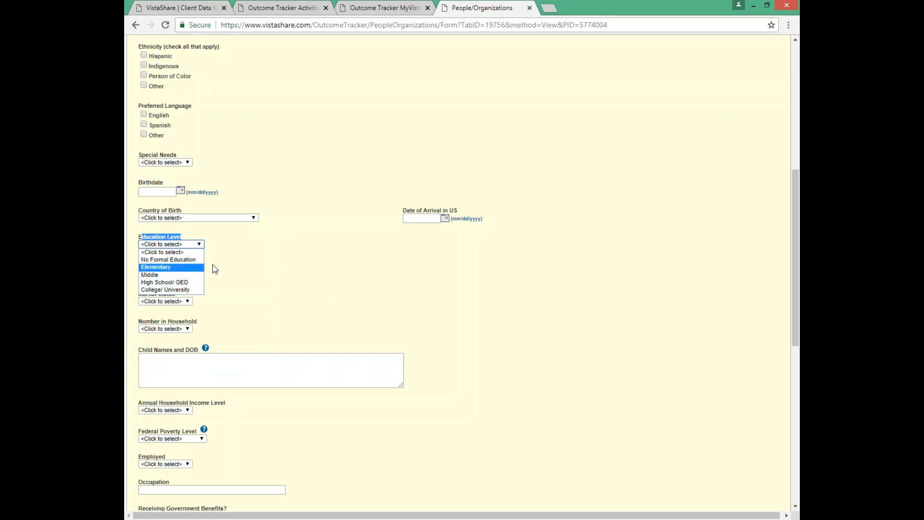
left_click(272, 283)
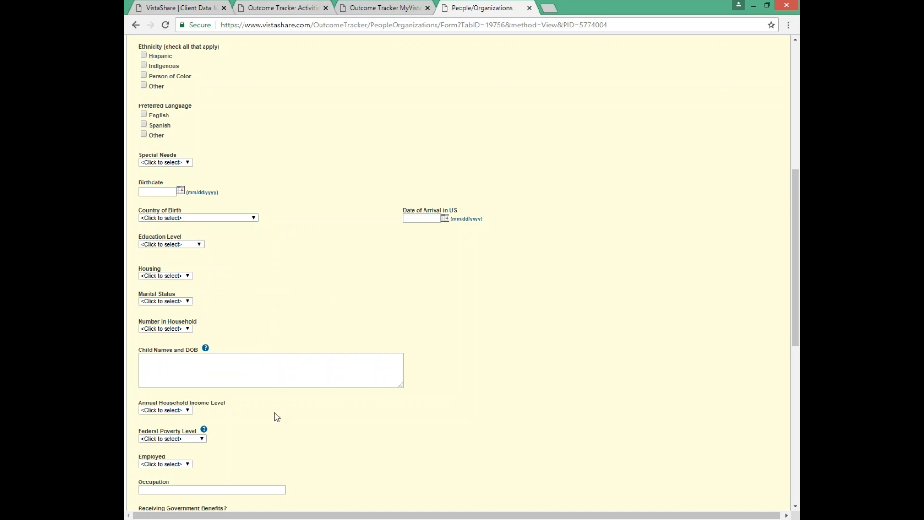
Set the test question's answer type to Multi-Select Dropdown List and open the choices of existing or new dropdown lists
mouse_move(308, 519)
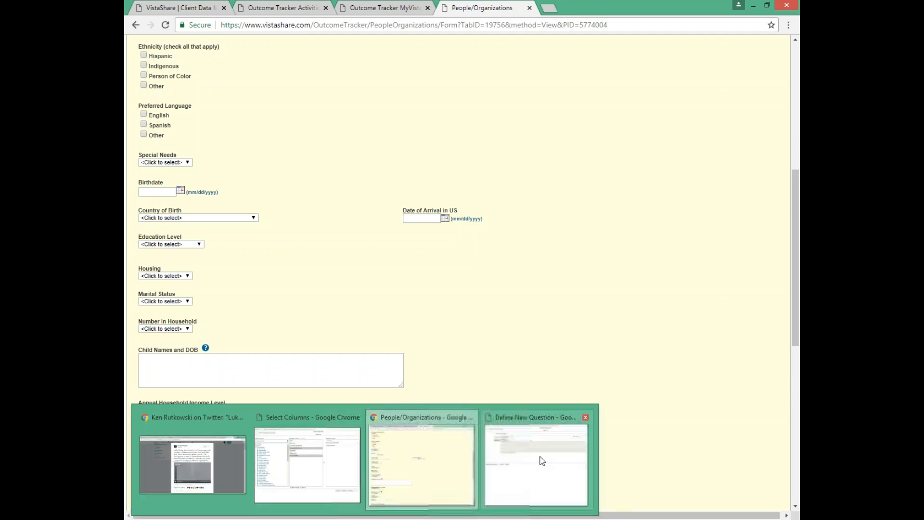
left_click(541, 457)
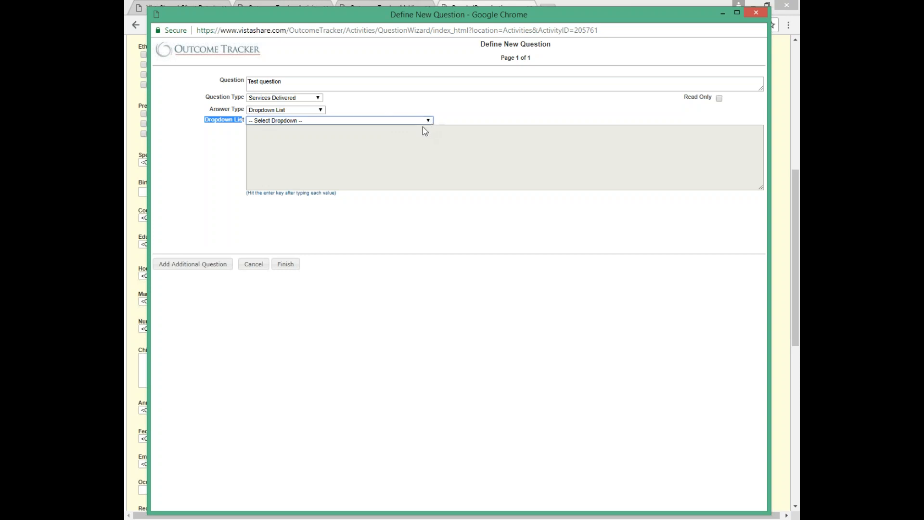
left_click(315, 111)
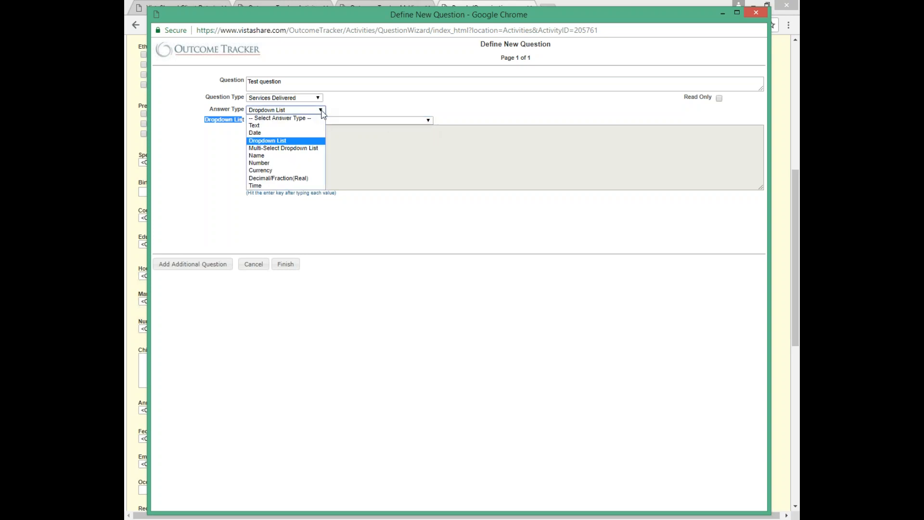
left_click(309, 148)
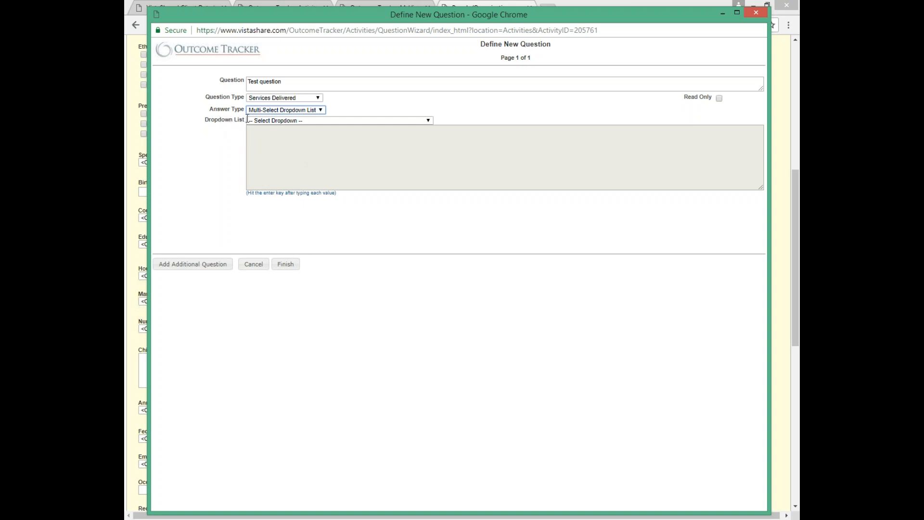
left_click(429, 121)
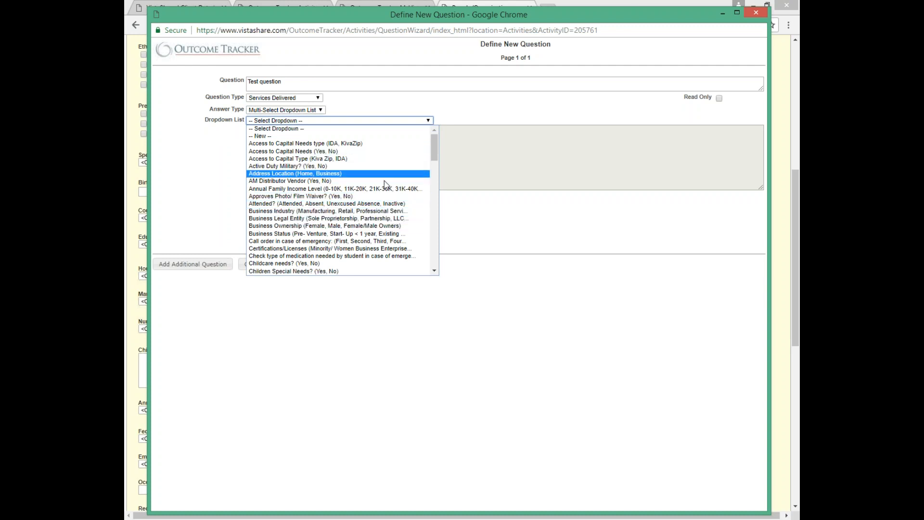
left_click(292, 137)
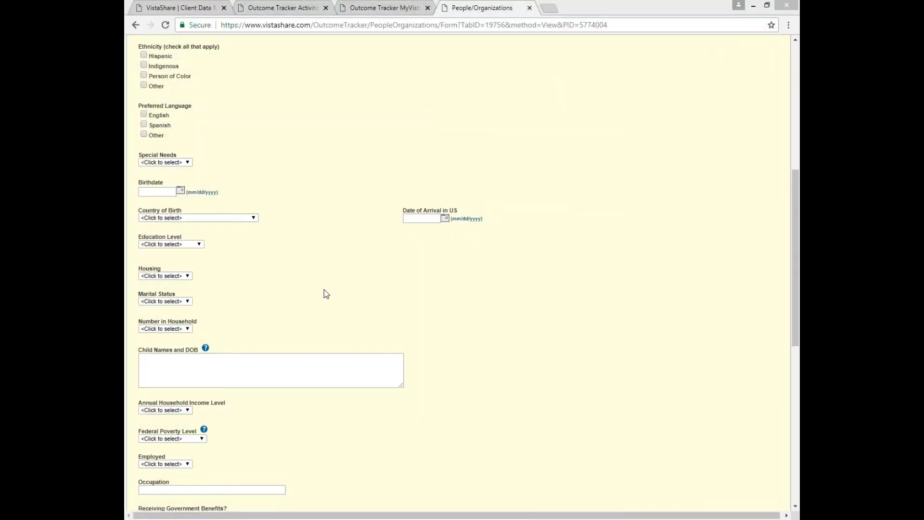
Try out the Preferred Contact Method and Preferred Language checkboxes on the intake form as multi-select examples, leaving only Email ticked
scroll(385, 305, "up", 5)
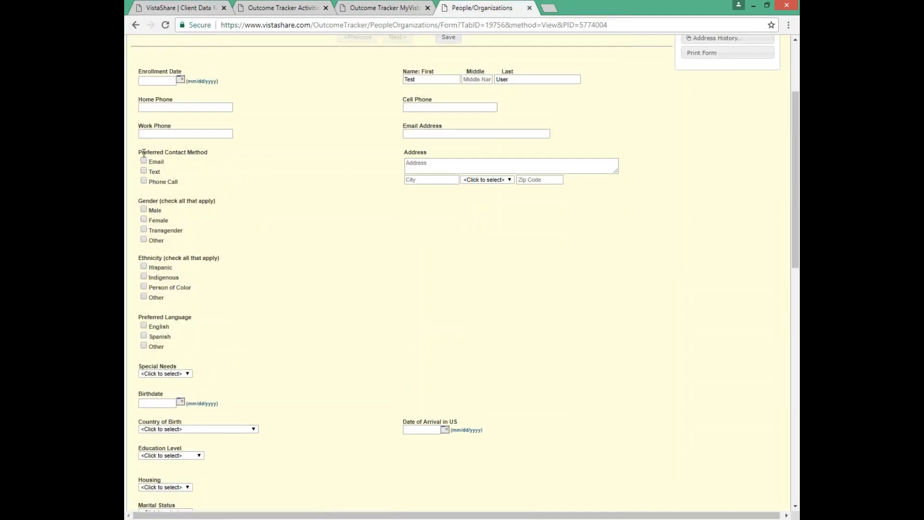
left_click(145, 161)
left_click(144, 171)
left_click(144, 325)
left_click(144, 335)
left_click(144, 326)
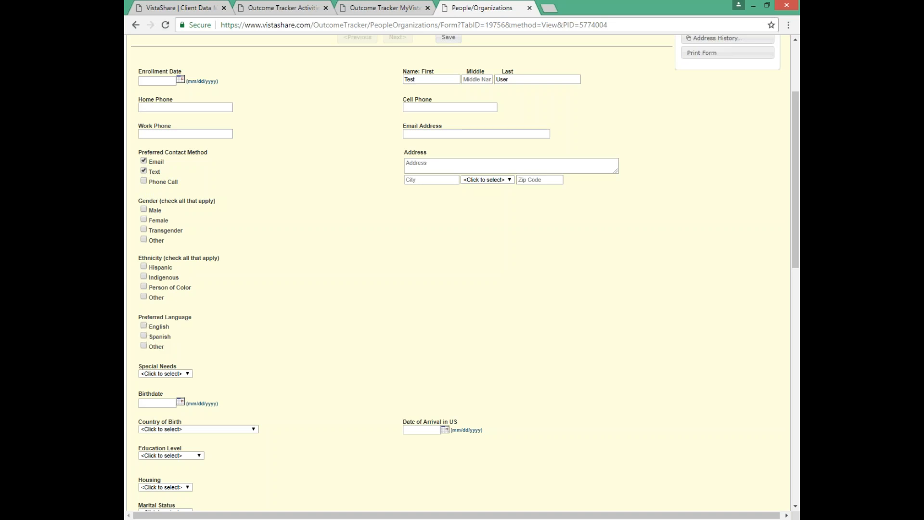
left_click(144, 171)
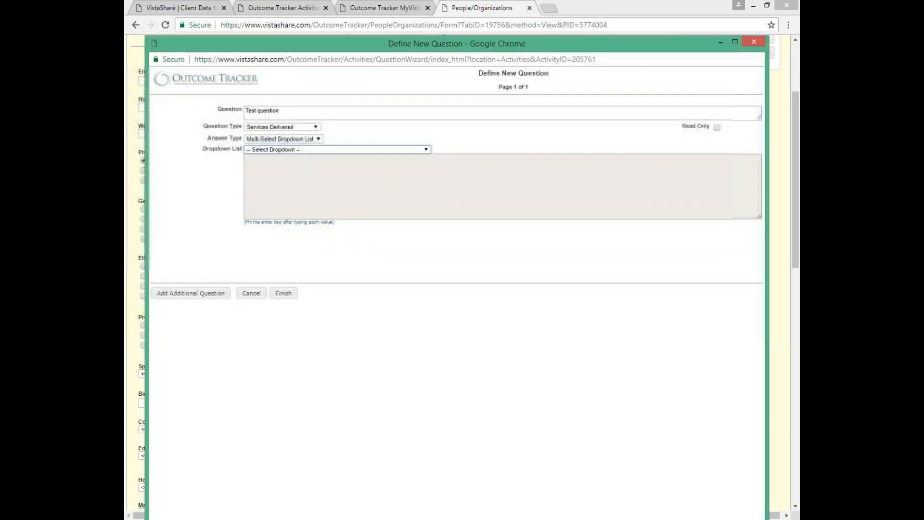
Set the test question's answer type to Name and select the Participant: Adult Education role for its name list
left_click(425, 150)
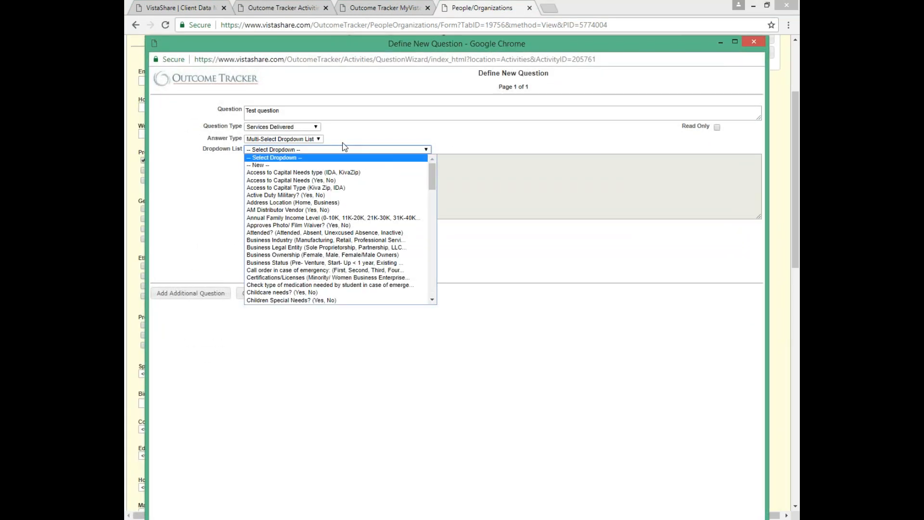
left_click(319, 139)
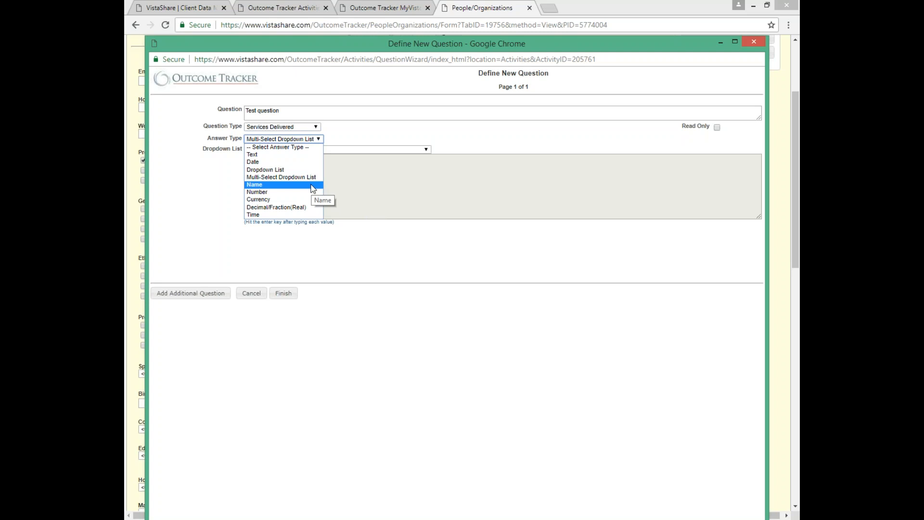
left_click(313, 188)
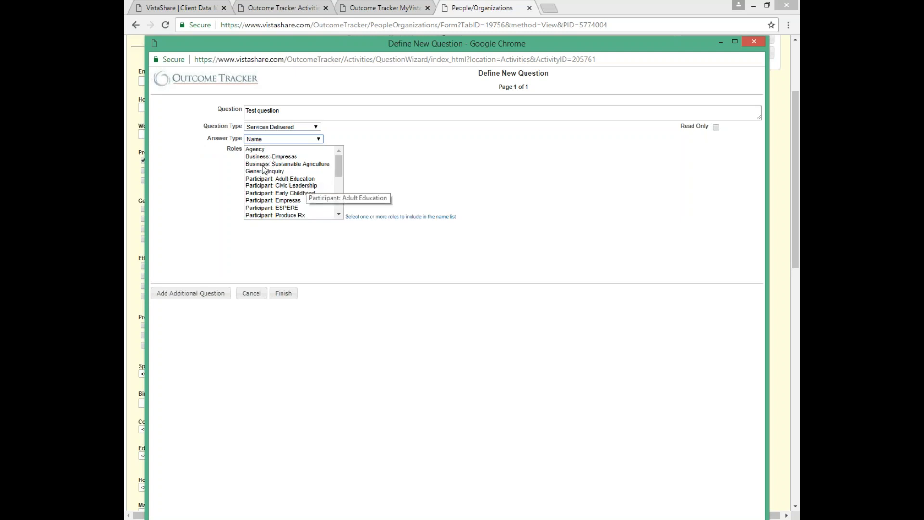
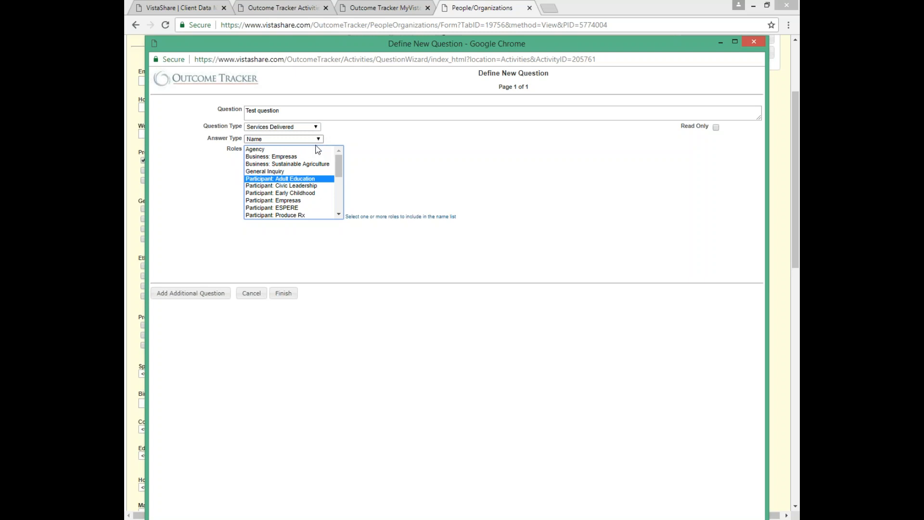
Set the test question's answer type to Number, and switch it to Currency
left_click(318, 142)
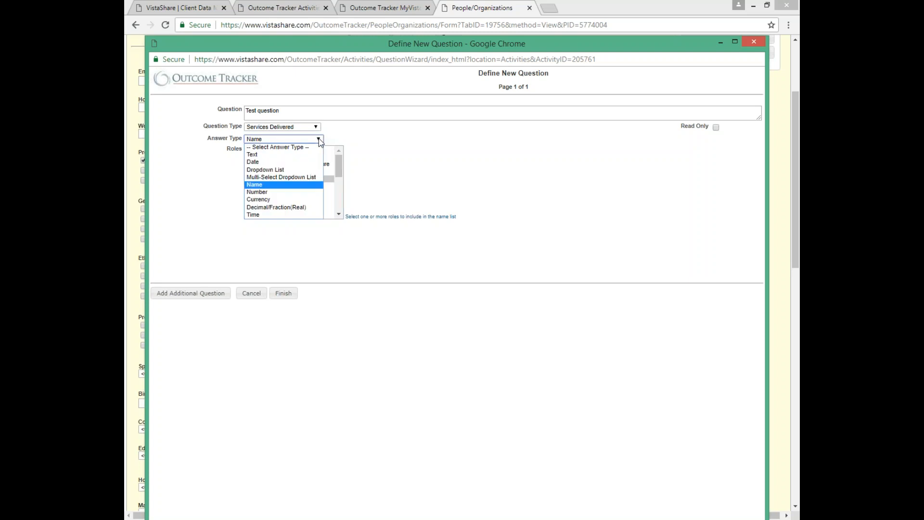
left_click(298, 192)
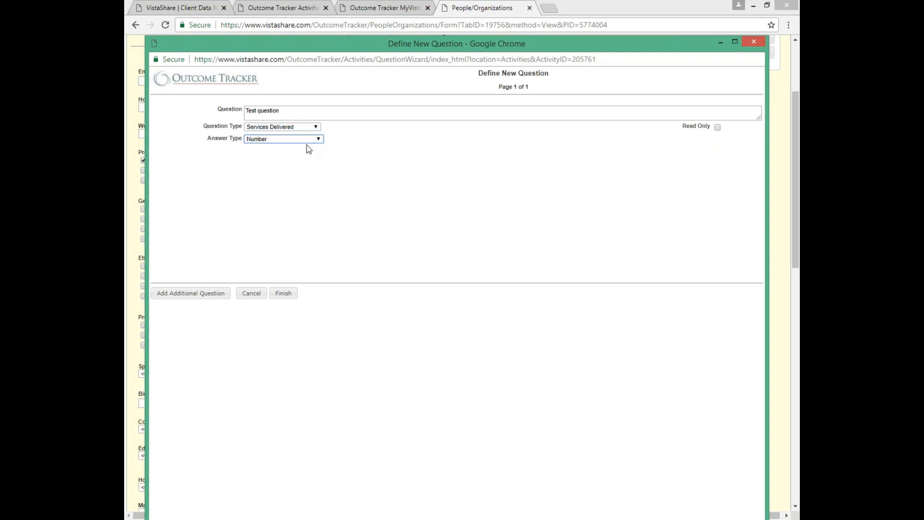
left_click_drag(377, 45, 376, 44)
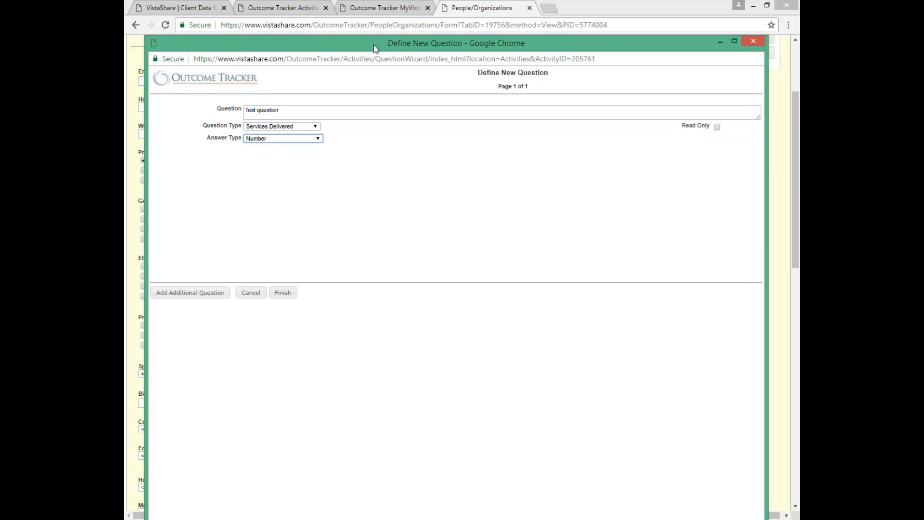
left_click(320, 142)
left_click(306, 191)
left_click_drag(354, 47, 340, 117)
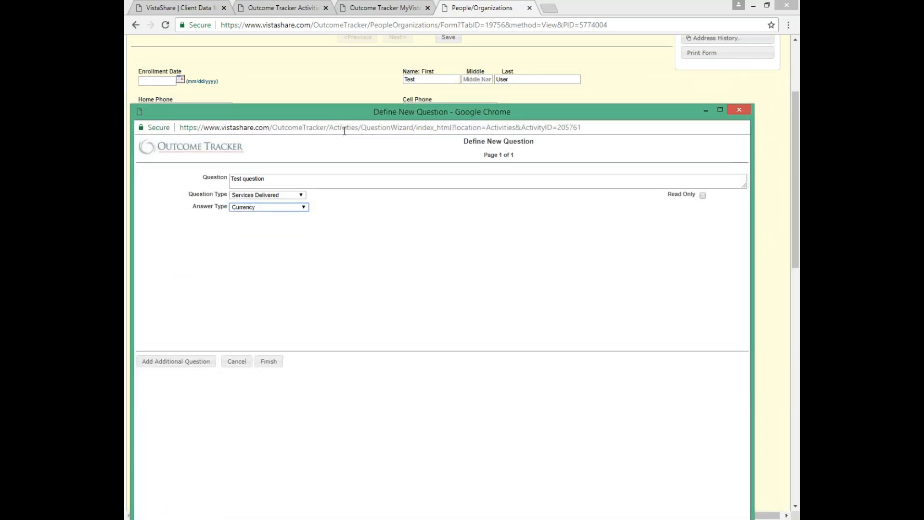
Set the test question's answer type back to Text and uncover the contact fields of the intake form behind it
left_click(302, 206)
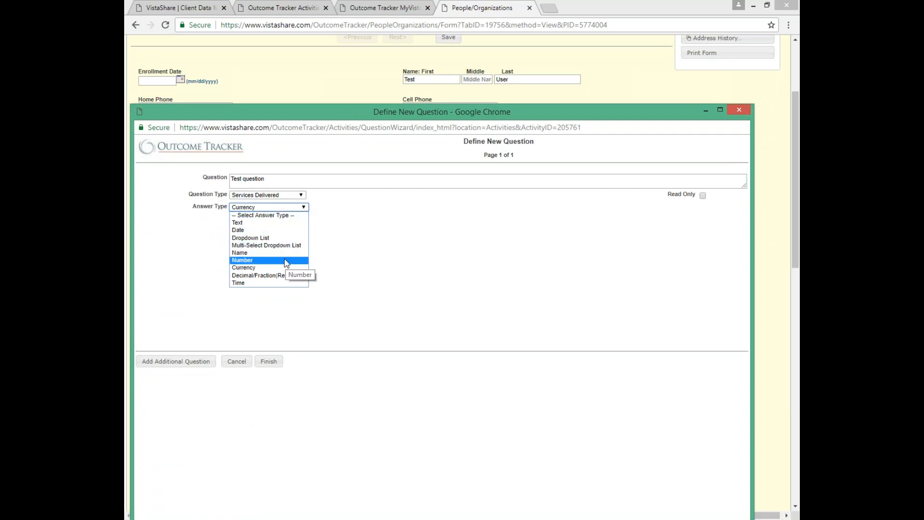
left_click(277, 224)
left_click_drag(284, 125, 297, 187)
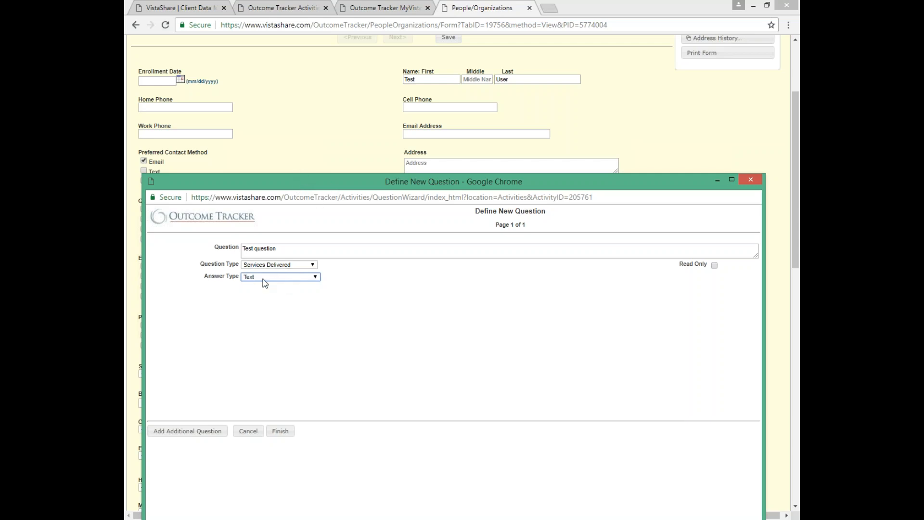
Set the test question's answer type to Time and review the remaining answer types
left_click_drag(206, 276, 245, 282)
left_click(316, 278)
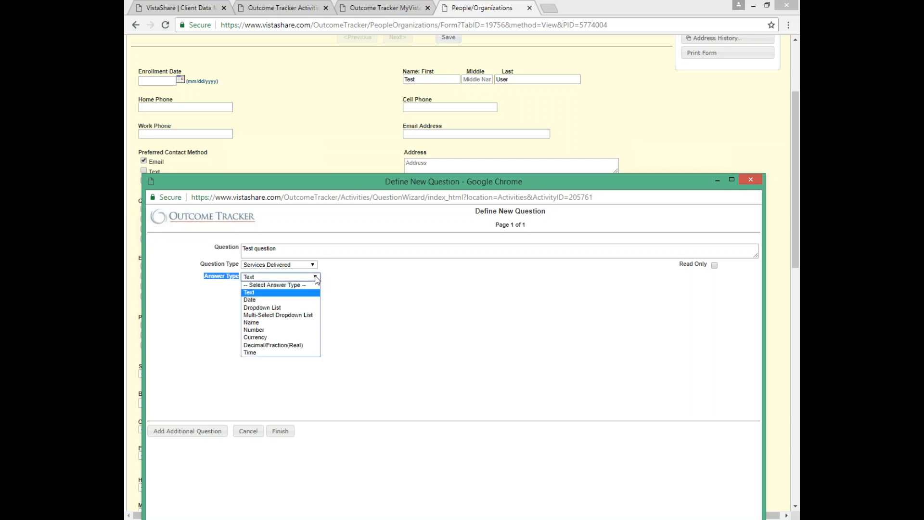
left_click(296, 353)
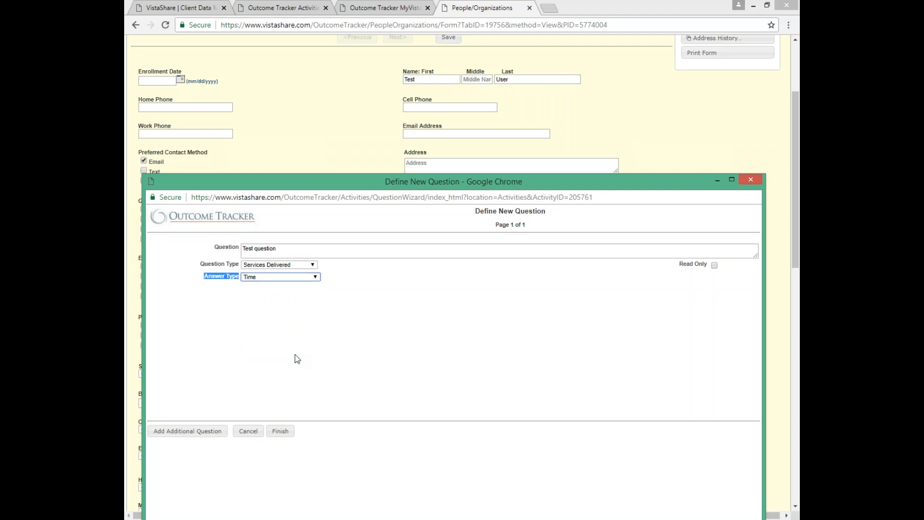
left_click(318, 278)
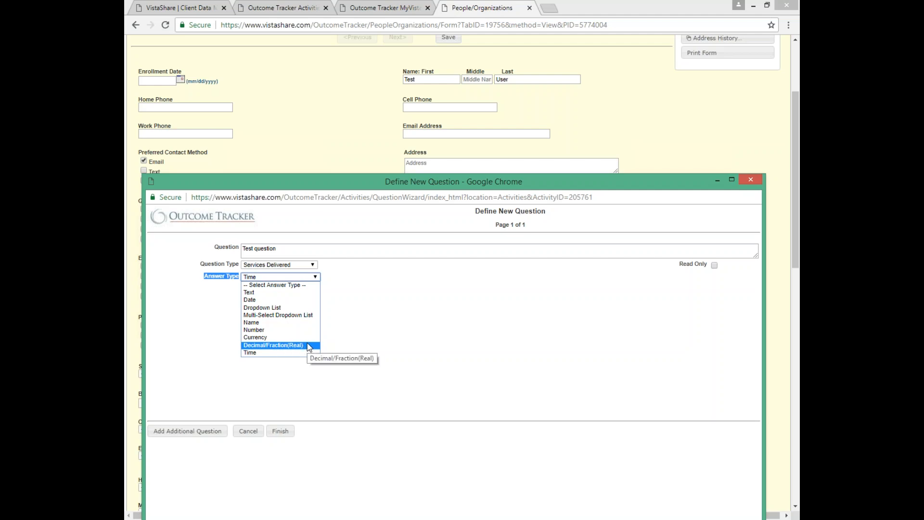
left_click(429, 312)
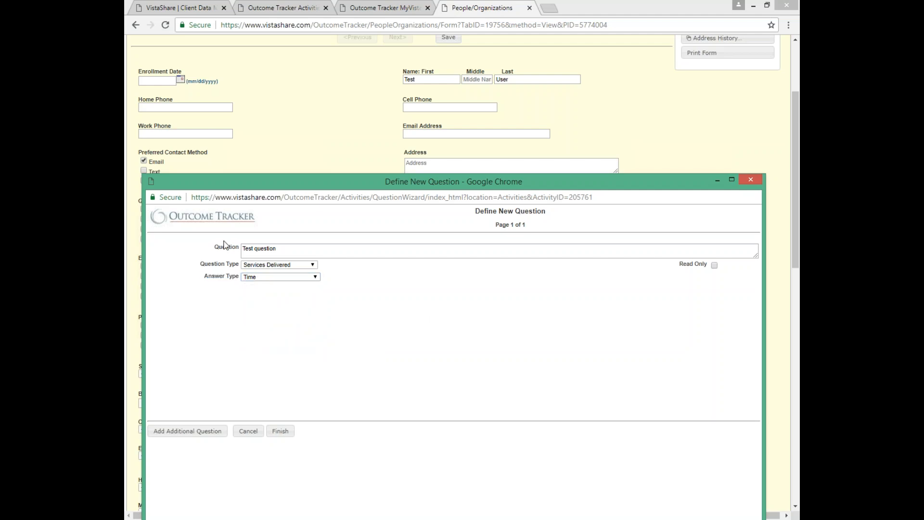
Add the test question with the Time answer type to the activity and cancel the definition of an additional question
left_click(316, 277)
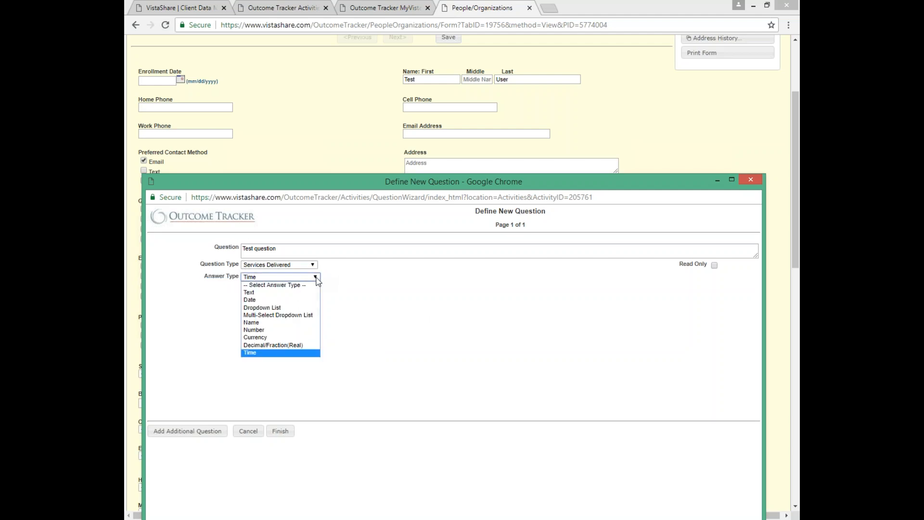
left_click(282, 293)
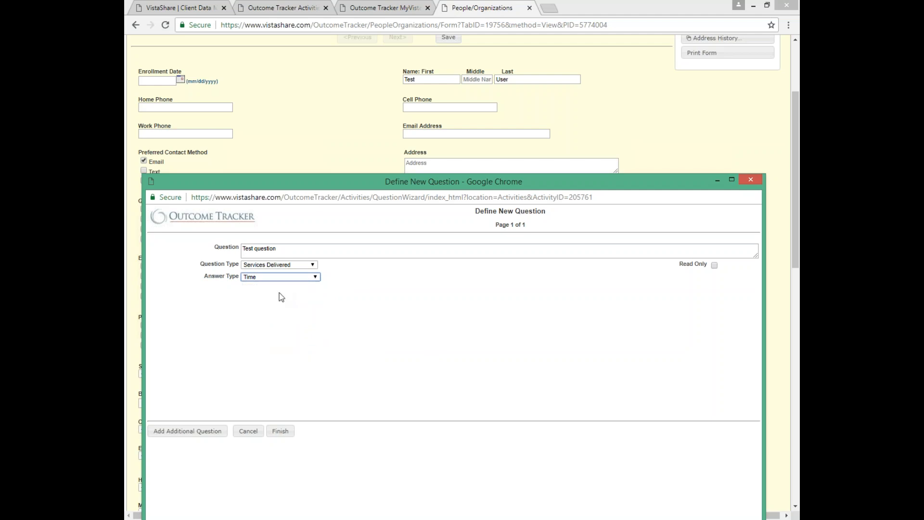
left_click(187, 433)
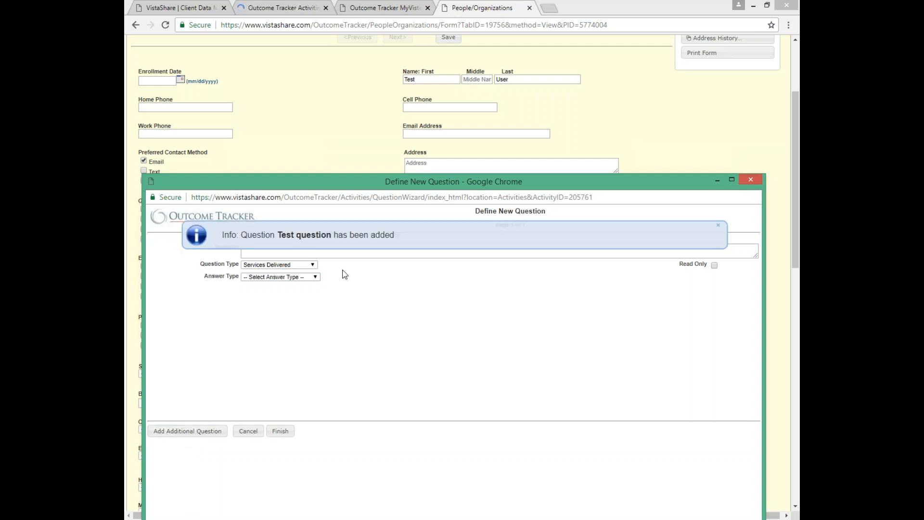
left_click_drag(367, 186, 378, 16)
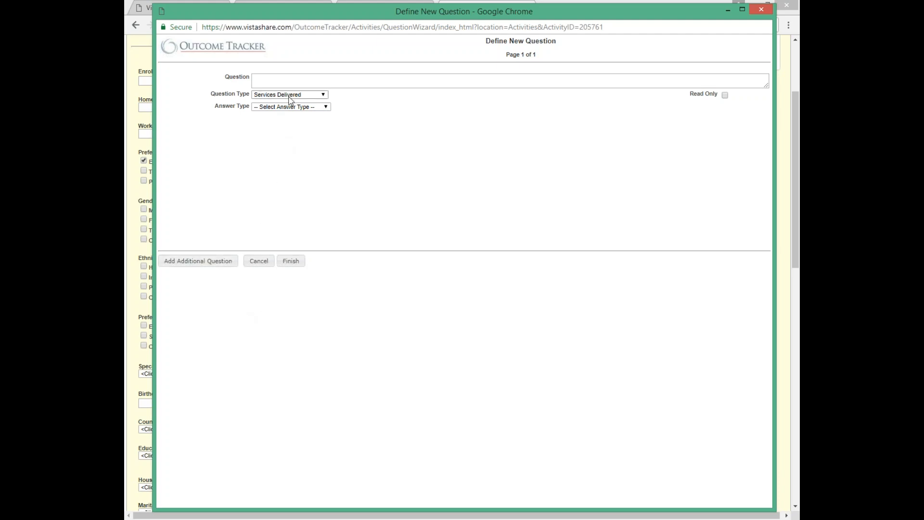
left_click(260, 261)
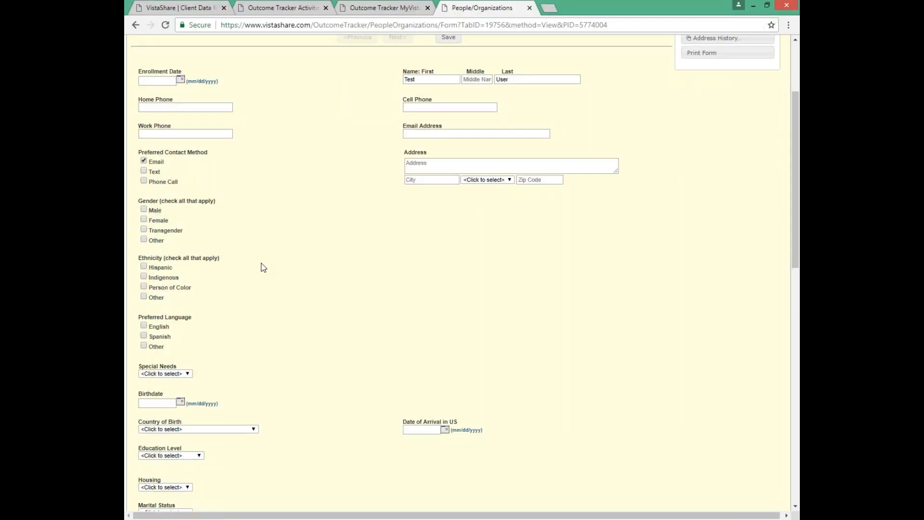
Review the activity types offered when defining a new empty activity, and close the wizard without creating one
left_click(323, 4)
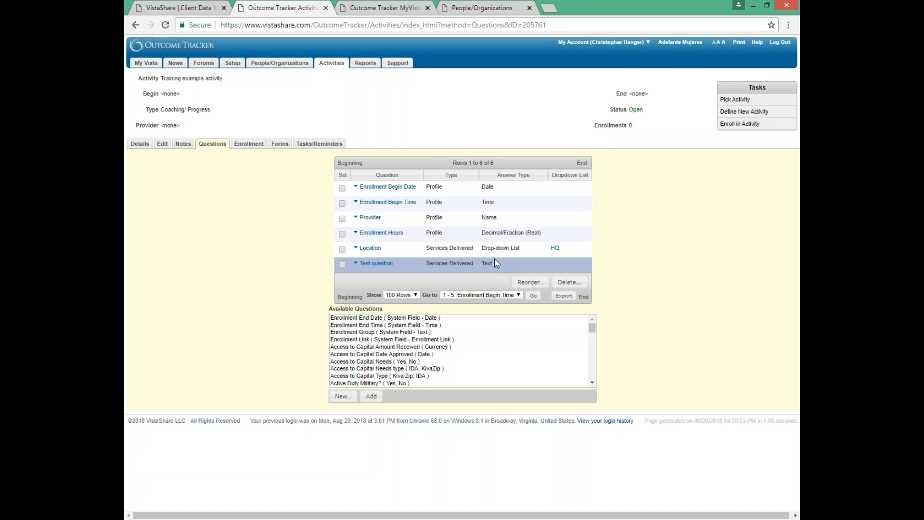
left_click(334, 66)
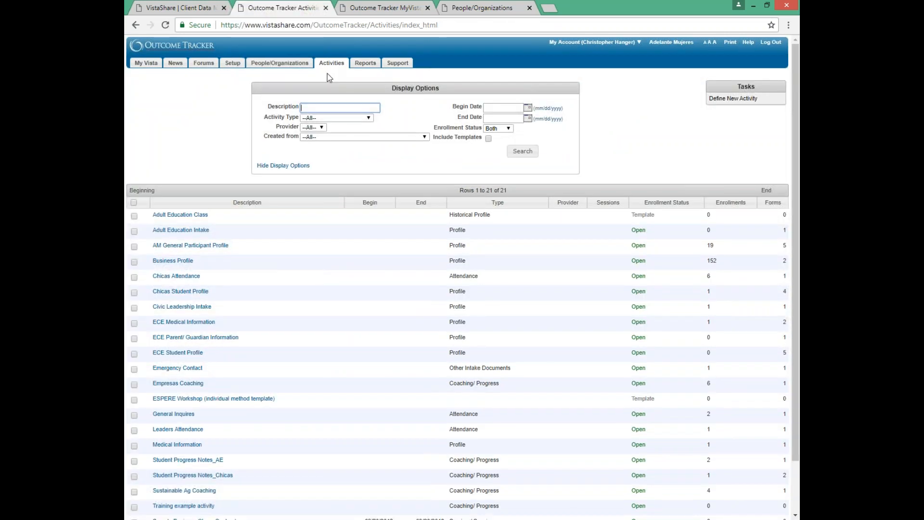
left_click(750, 103)
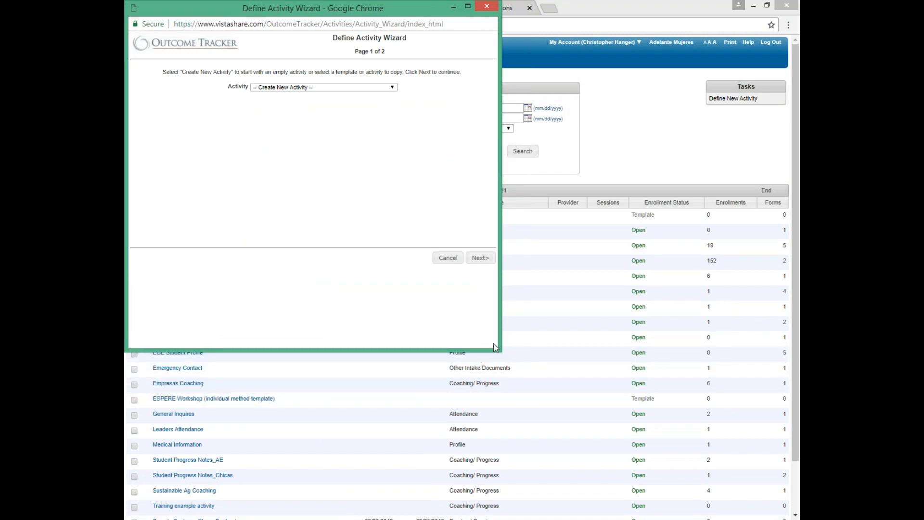
left_click_drag(501, 348, 739, 499)
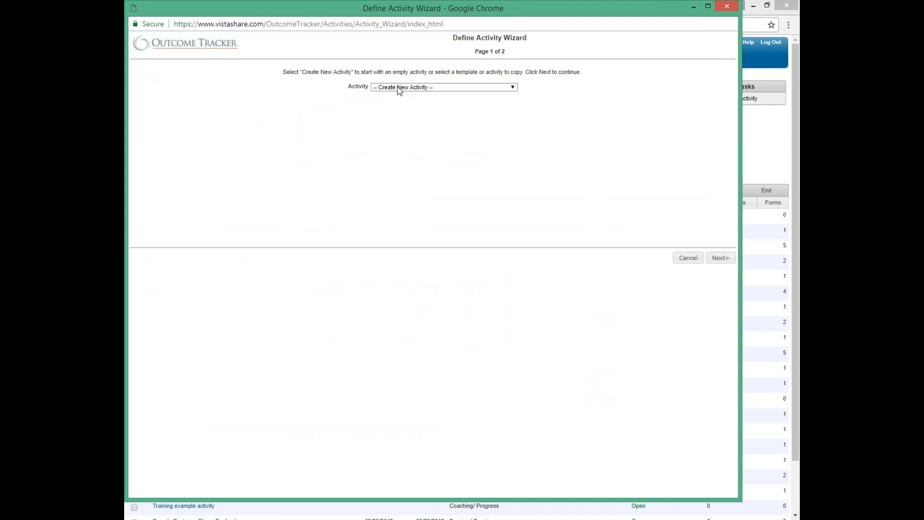
left_click(720, 258)
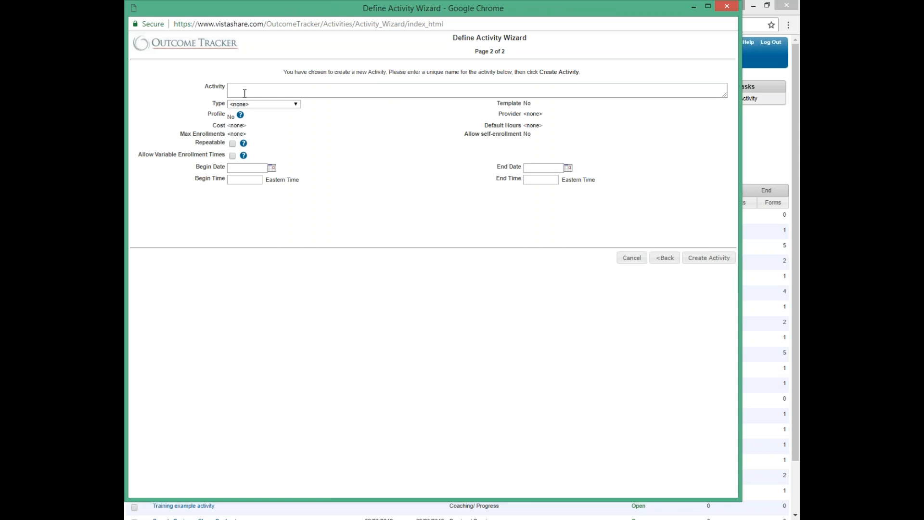
left_click(295, 104)
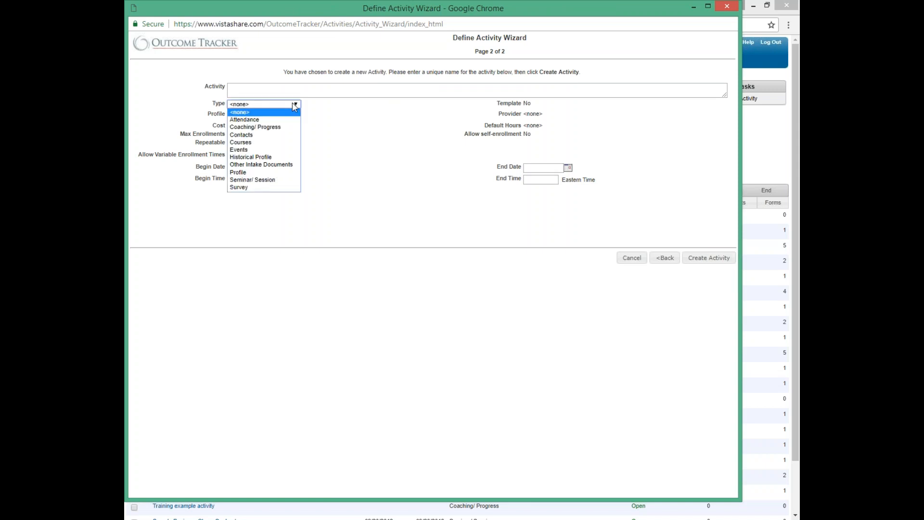
left_click(345, 120)
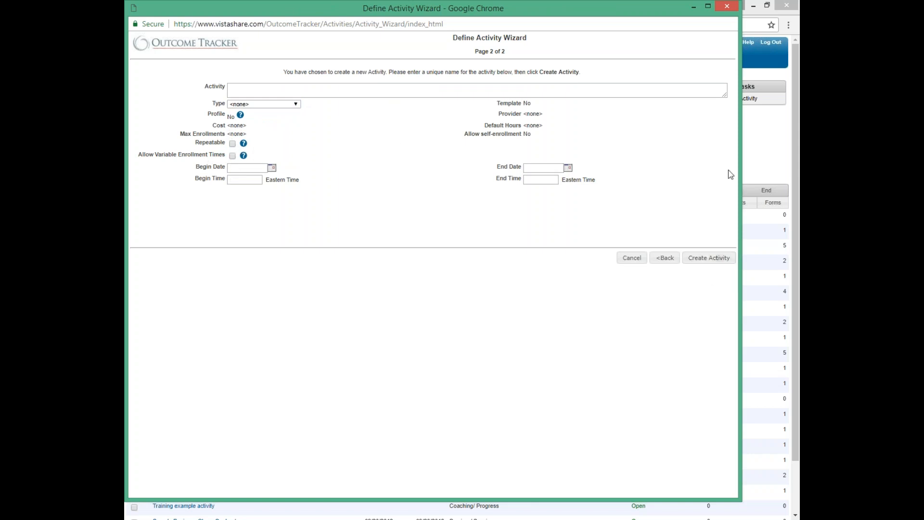
left_click(726, 6)
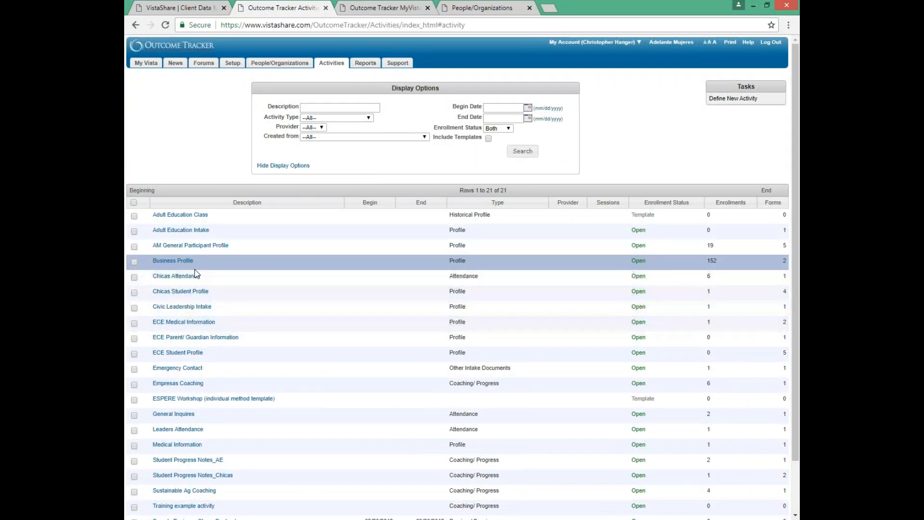
Open the Training example activity, review its questions, and examine the type options in its edit settings without changing them
scroll(236, 342, "down", 2)
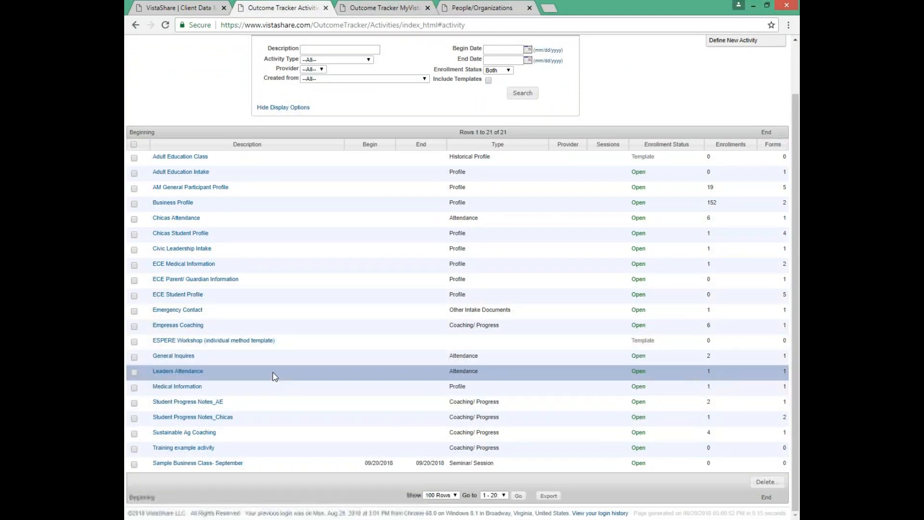
left_click(193, 448)
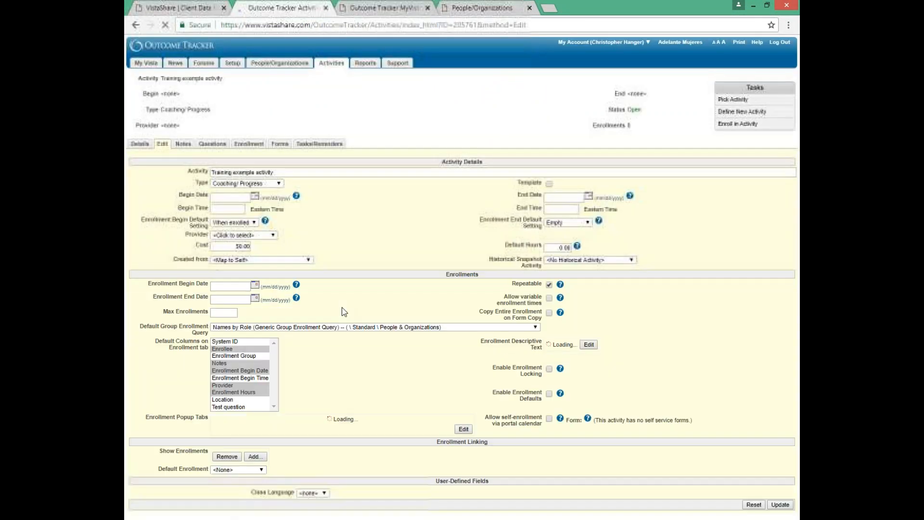
left_click(220, 144)
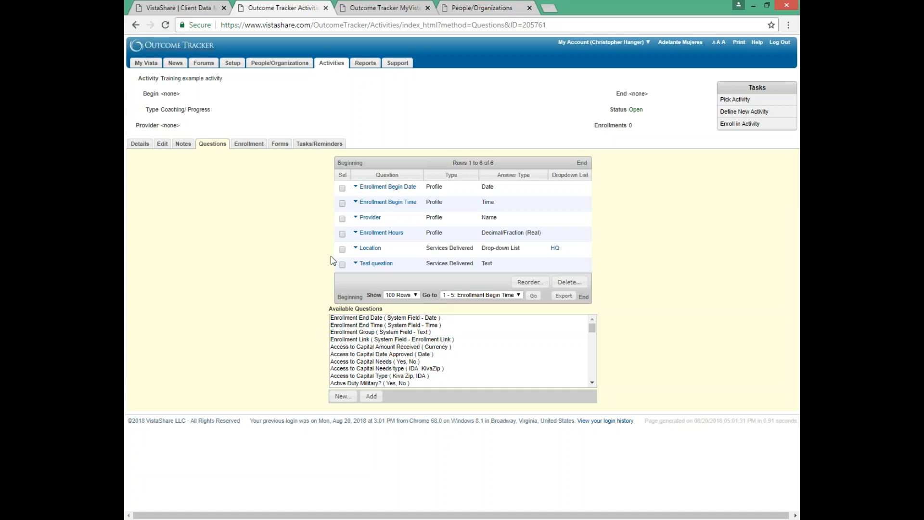
left_click(162, 144)
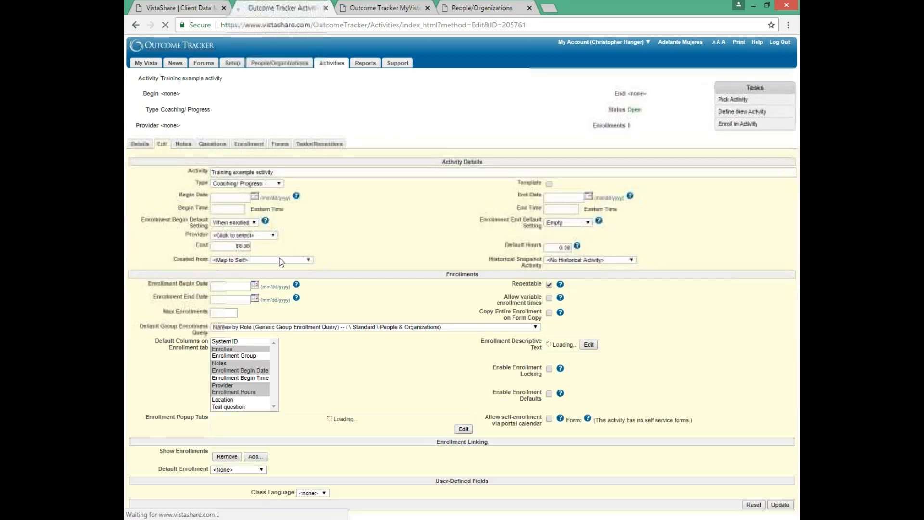
left_click(278, 201)
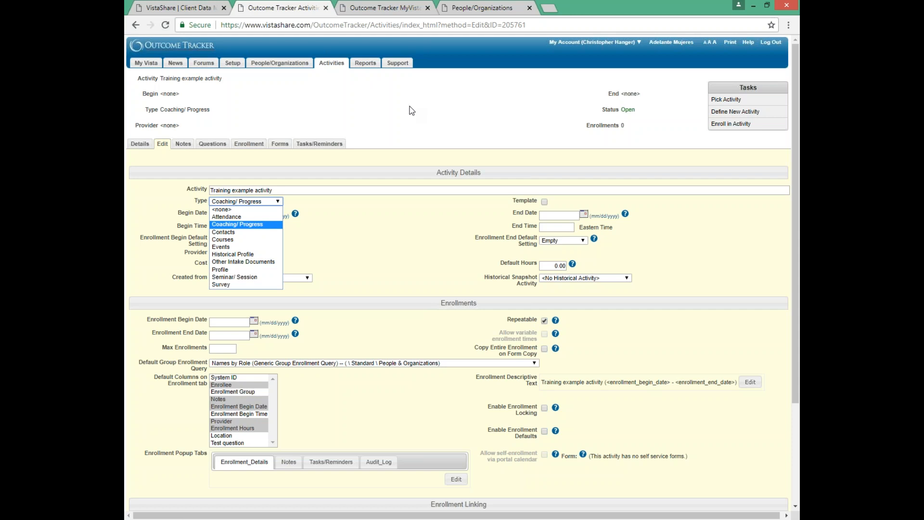
left_click(398, 222)
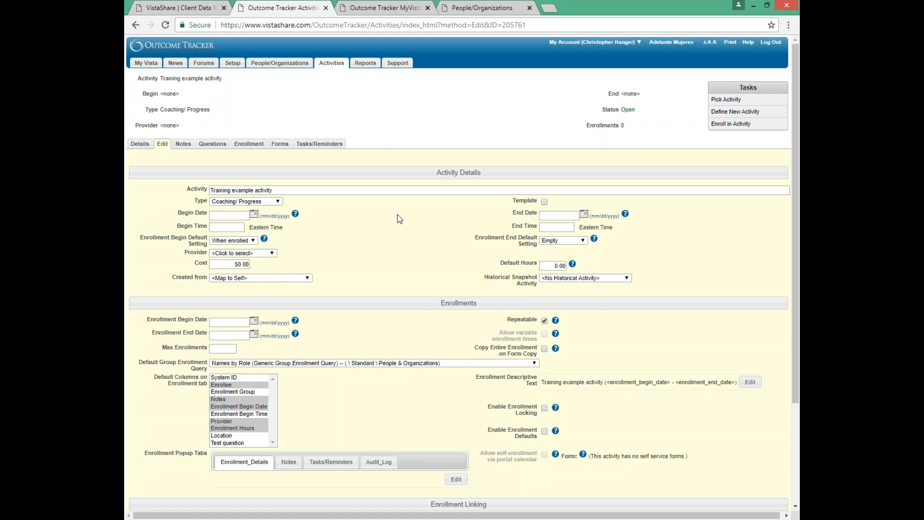
Search people by the role Participant: ESPERE (Active) with the name filter cleared, and open the second listed participant's record
left_click(287, 64)
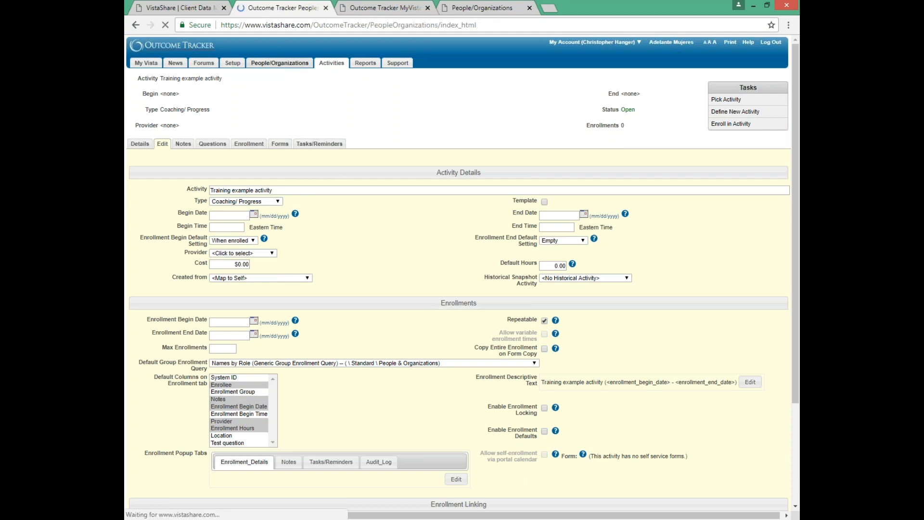
left_click(597, 149)
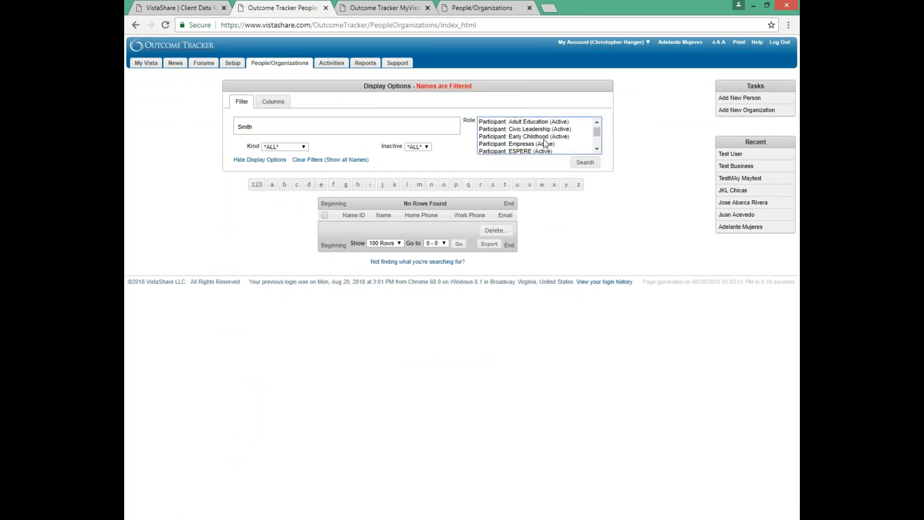
scroll(534, 153, "down", 3)
scroll(580, 139, "up", 3)
left_click(580, 130)
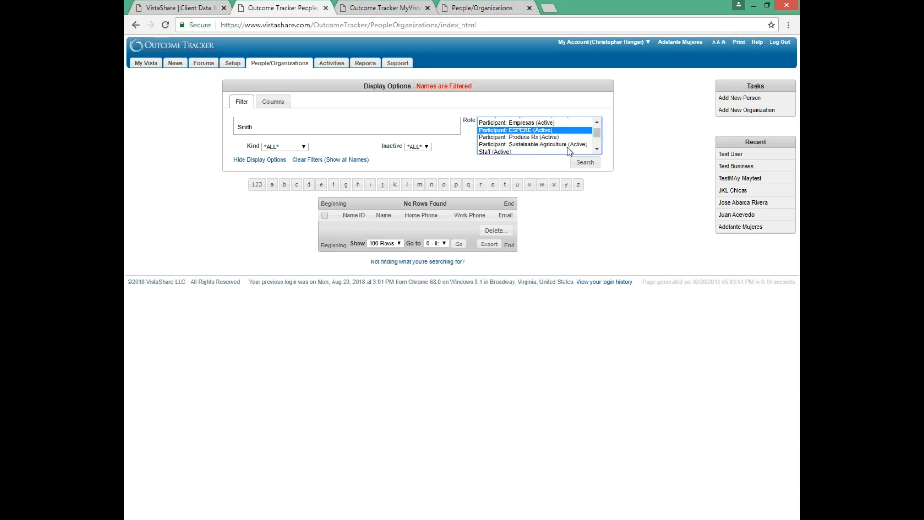
double_click(343, 133)
key("BackSpace")
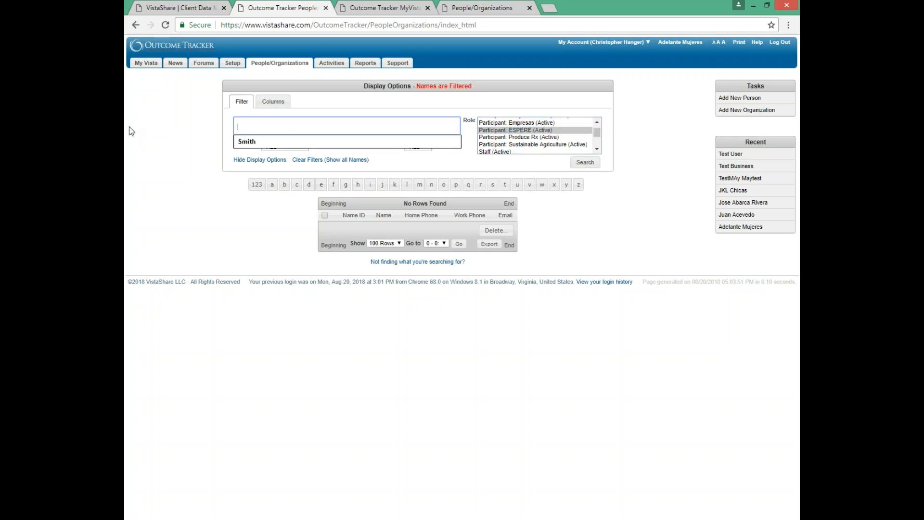
left_click(584, 163)
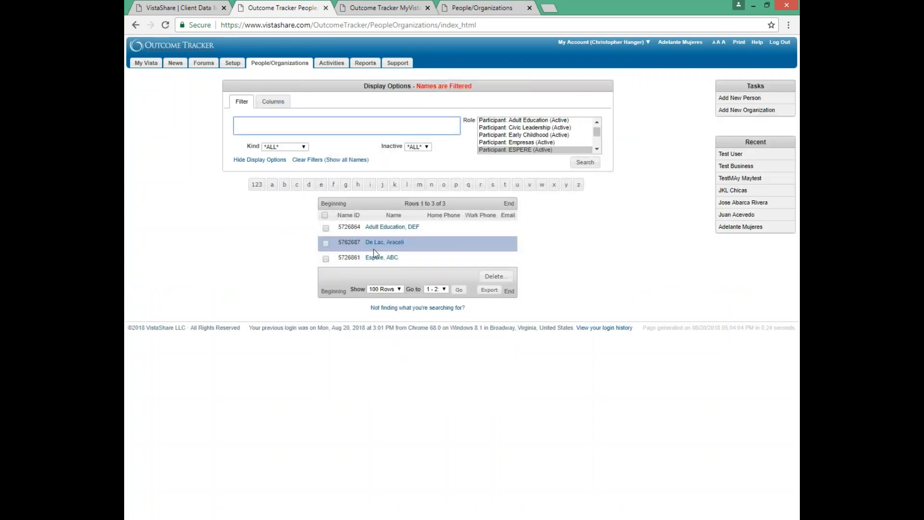
left_click(387, 243)
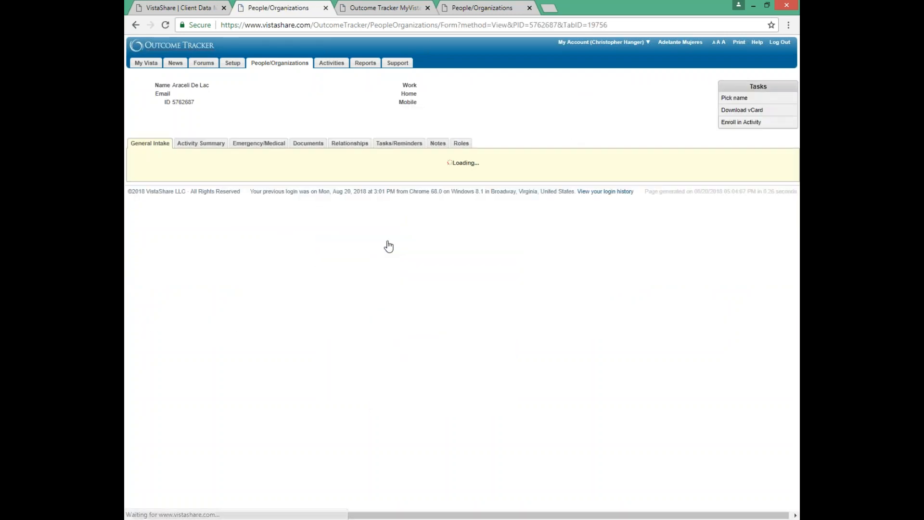